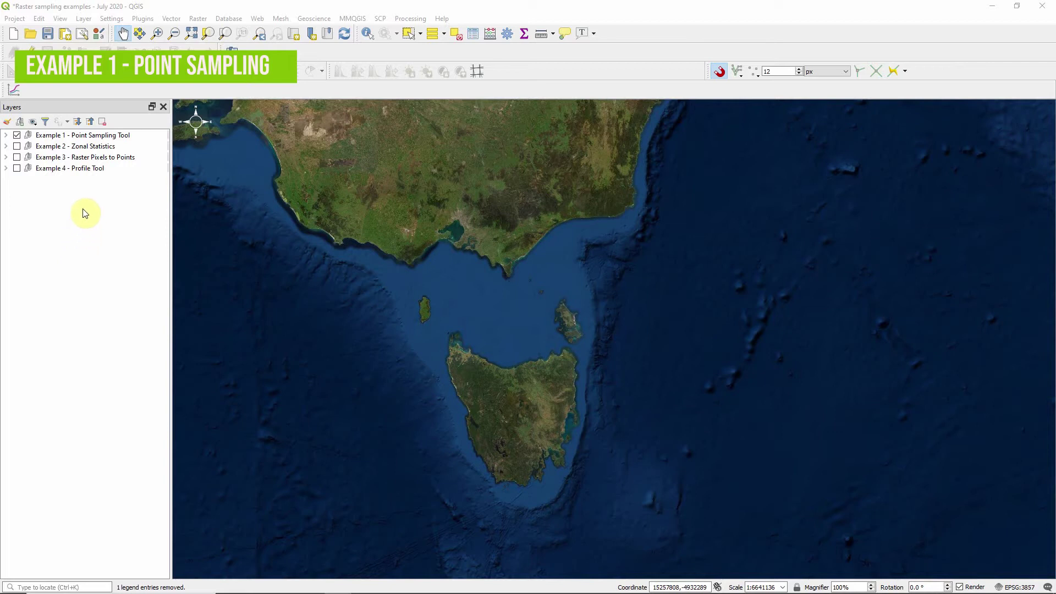
# - In the Example 1 group, show the Vic petroleum wells points above the GEBCO DEM Bathymetry Victoria raster
pyautogui.click(7, 135)
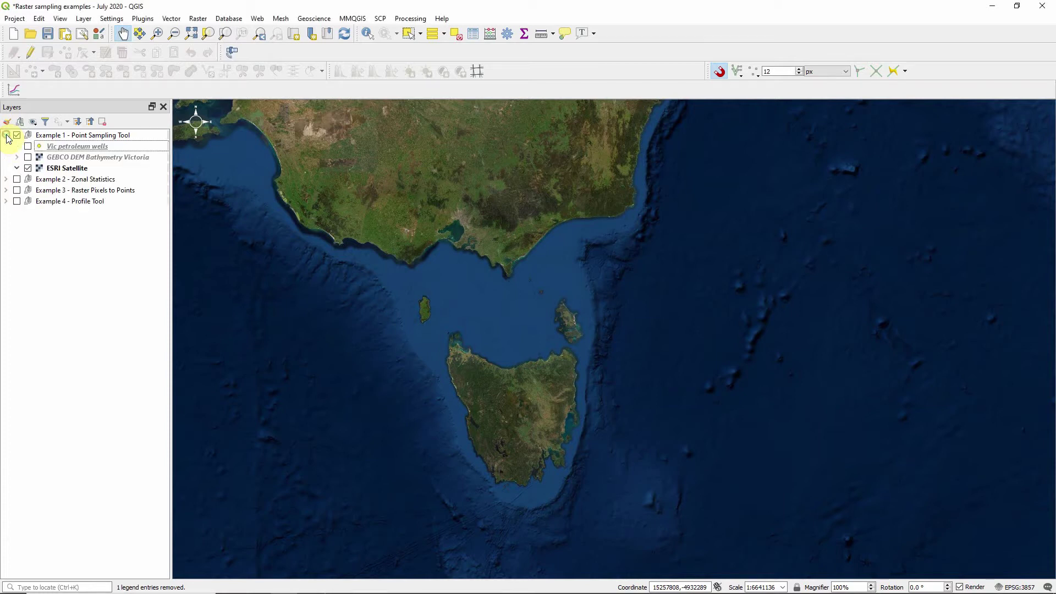
pyautogui.click(28, 147)
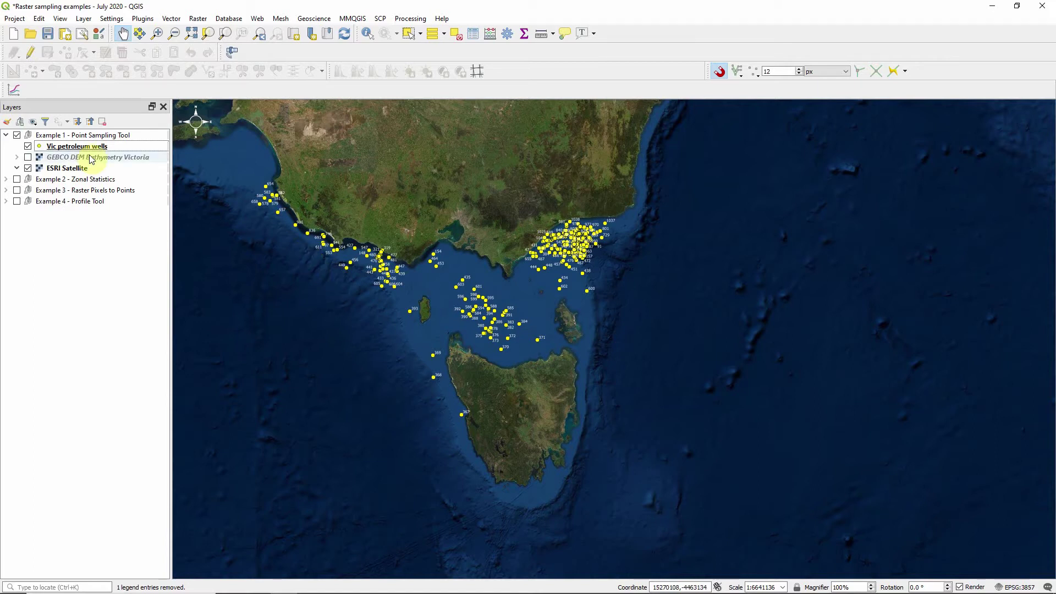
pyautogui.click(28, 146)
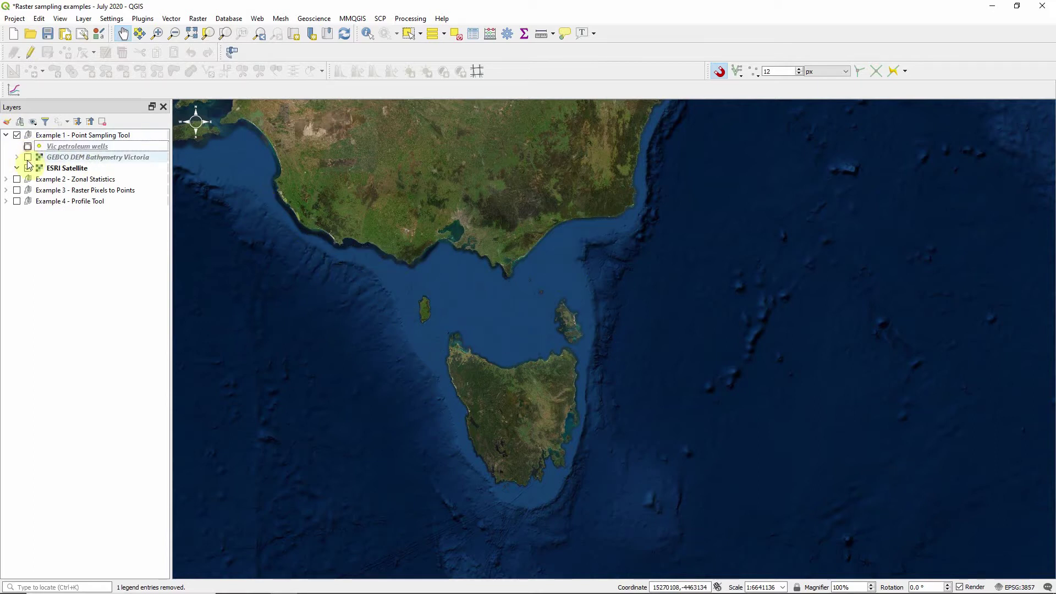
pyautogui.click(28, 157)
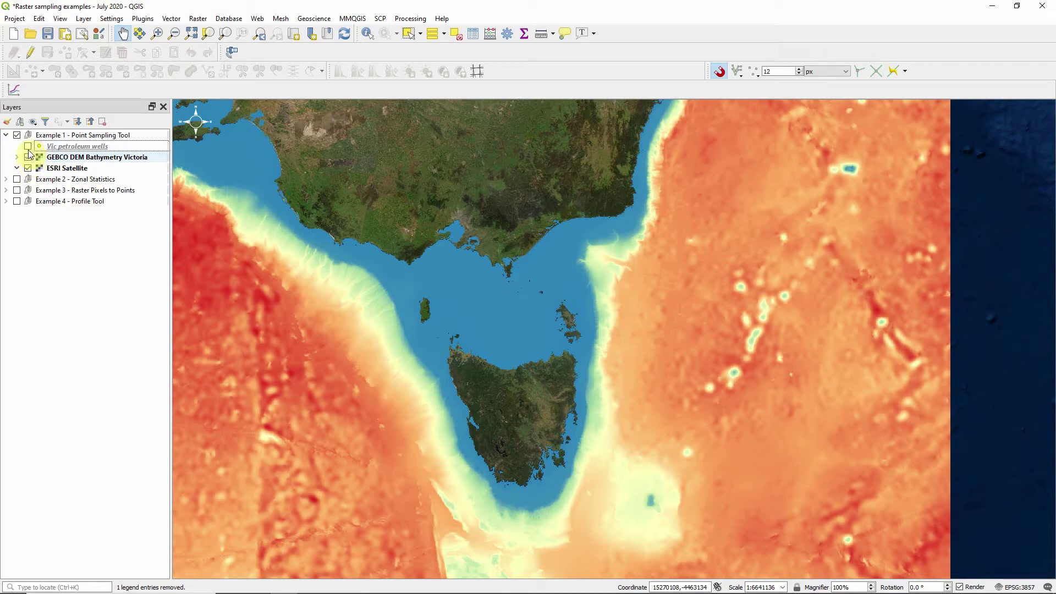
pyautogui.click(27, 146)
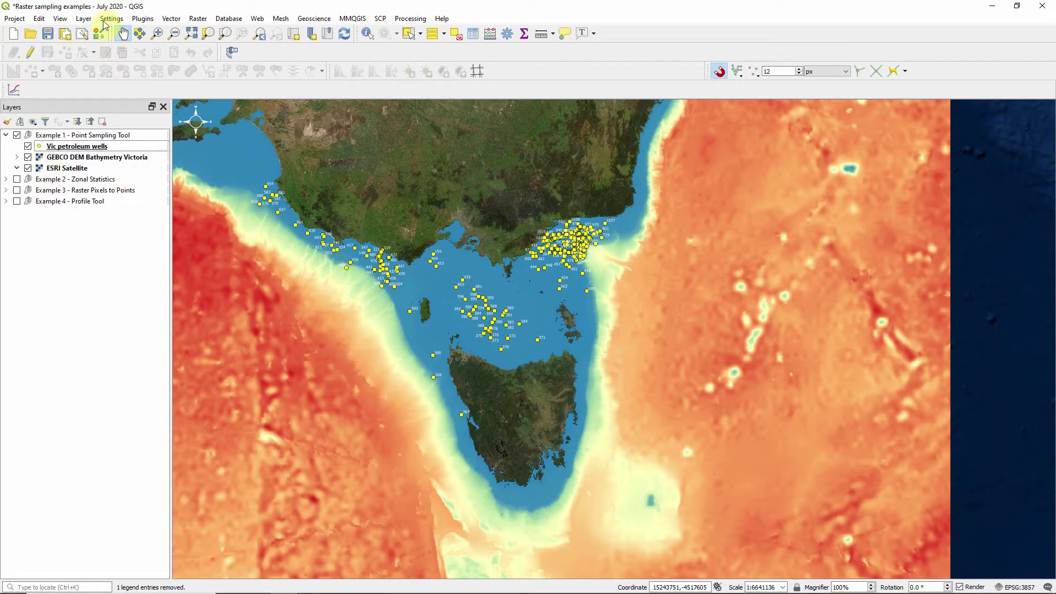
# - Confirm in the plugin manager that the Point Sampling Tool plugin is installed
pyautogui.click(142, 20)
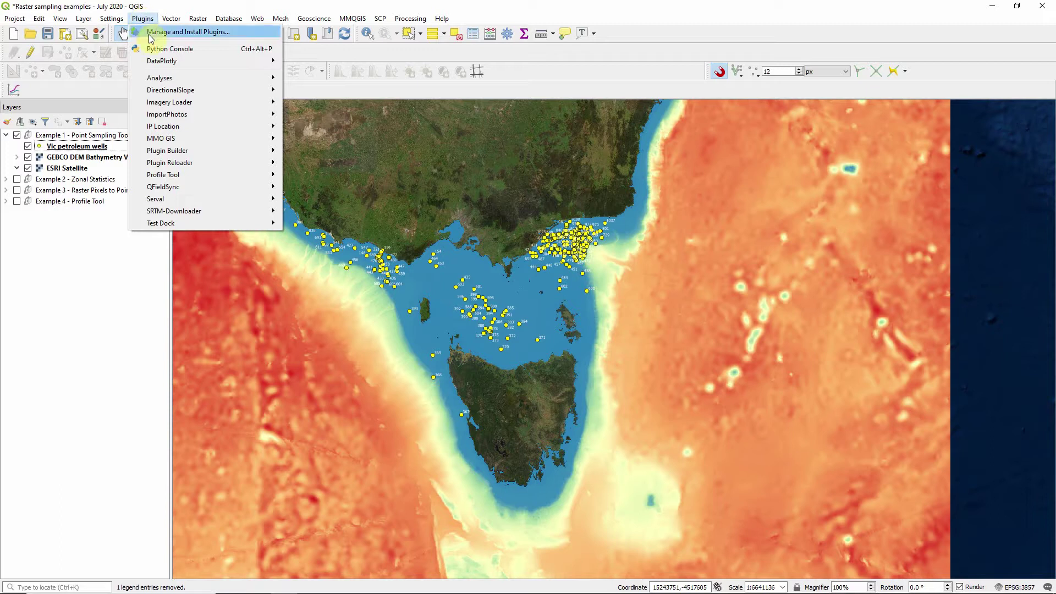
pyautogui.click(160, 32)
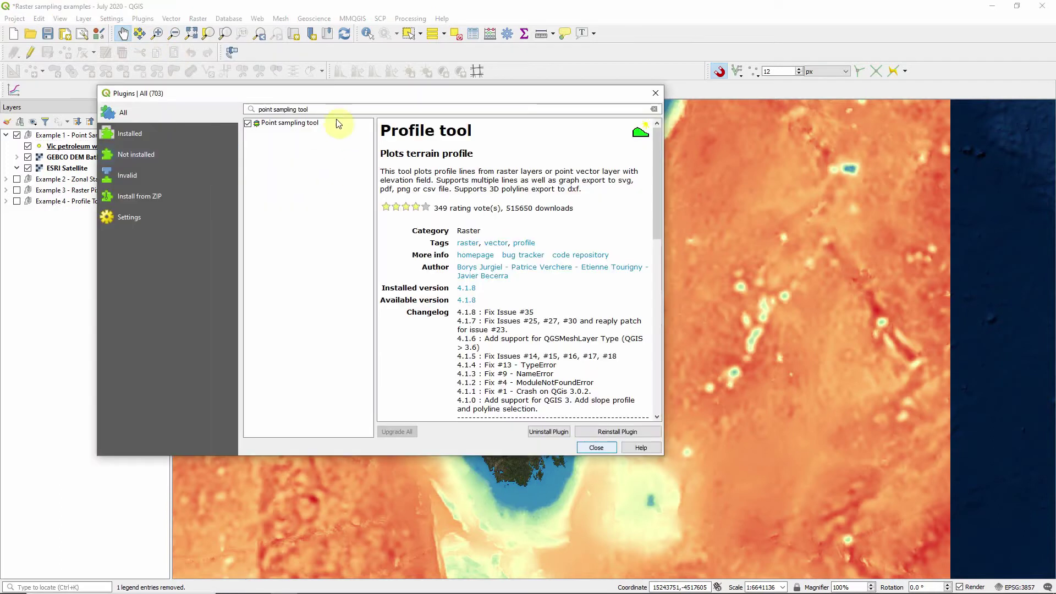
pyautogui.click(328, 109)
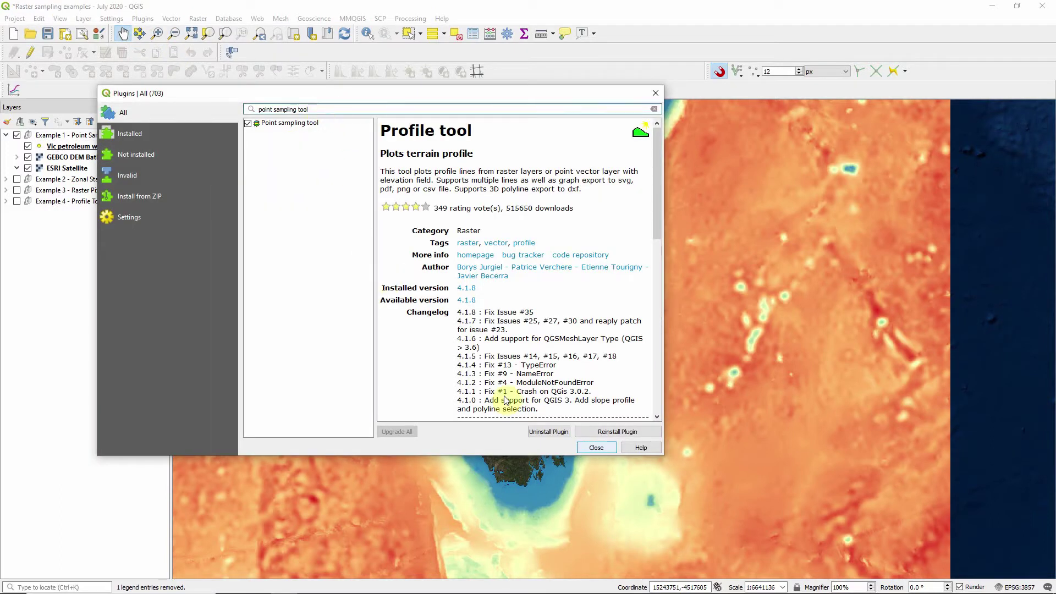
pyautogui.click(596, 448)
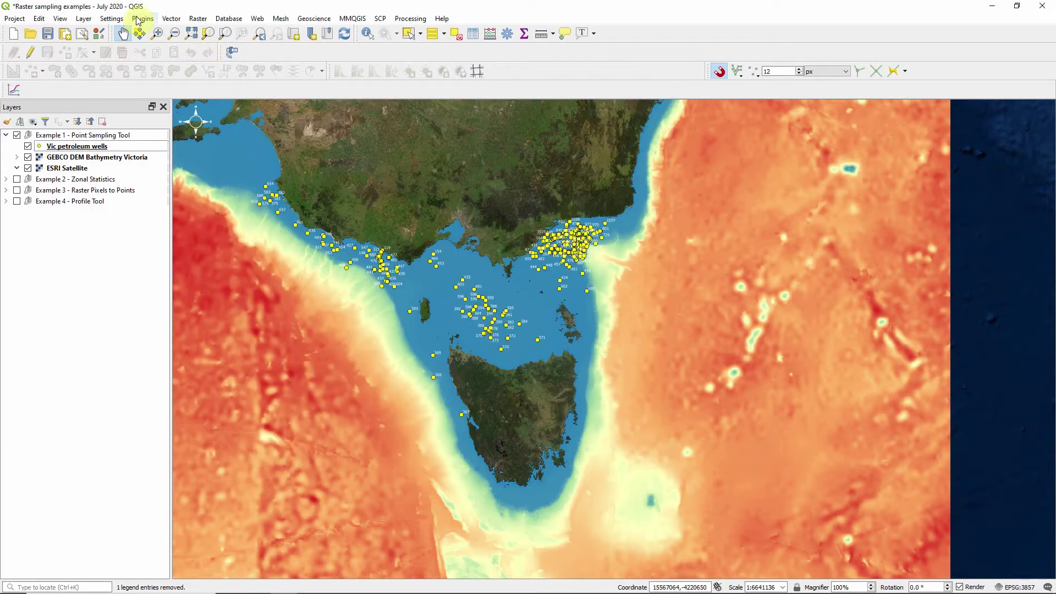
# - Go to Point Sampling Tool under the Plugins menu's Analyses submenu
pyautogui.click(138, 20)
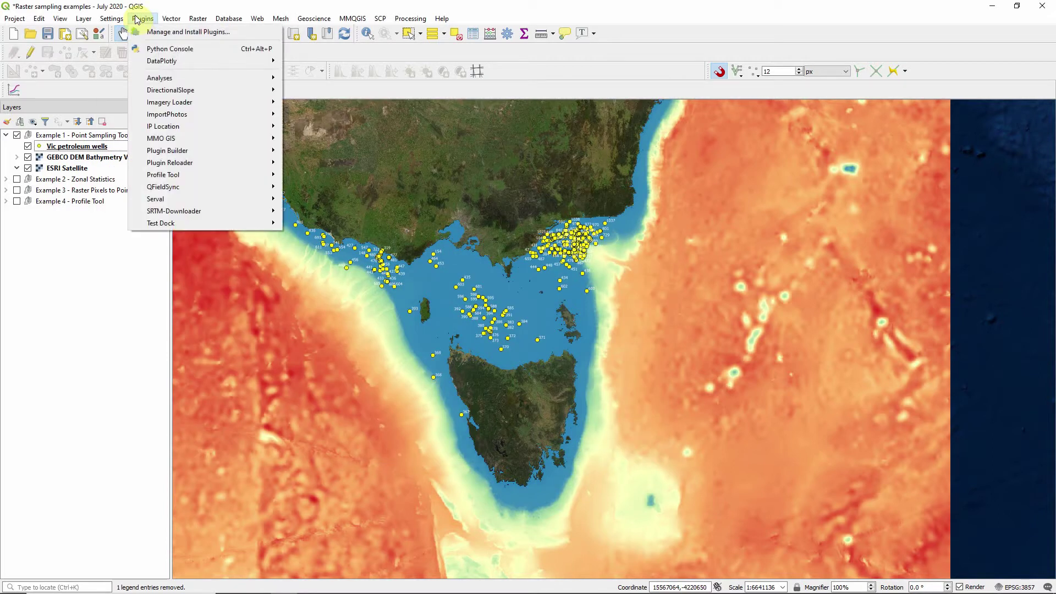
pyautogui.click(138, 20)
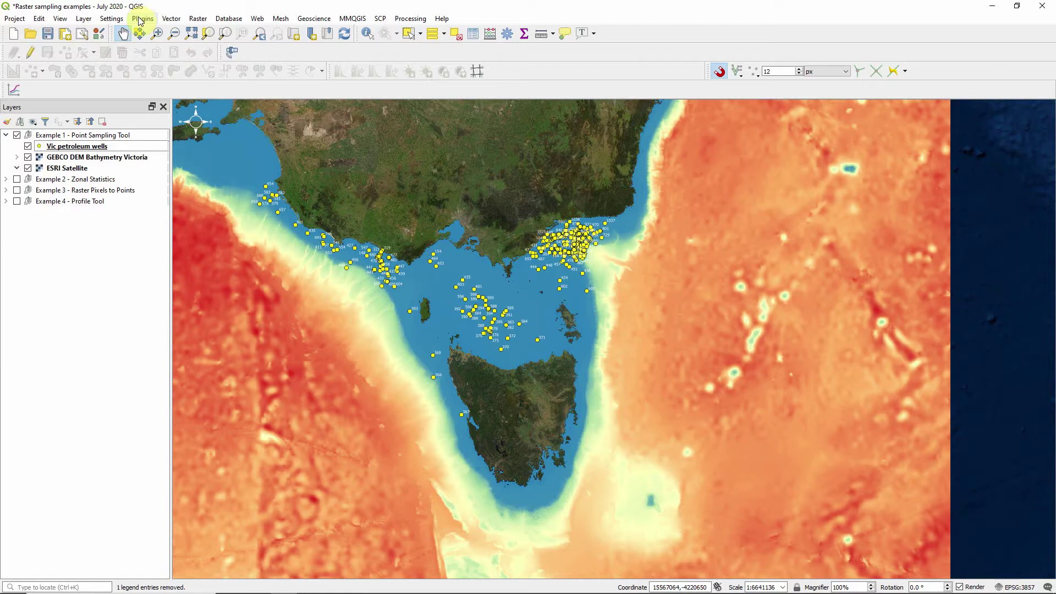
pyautogui.click(137, 19)
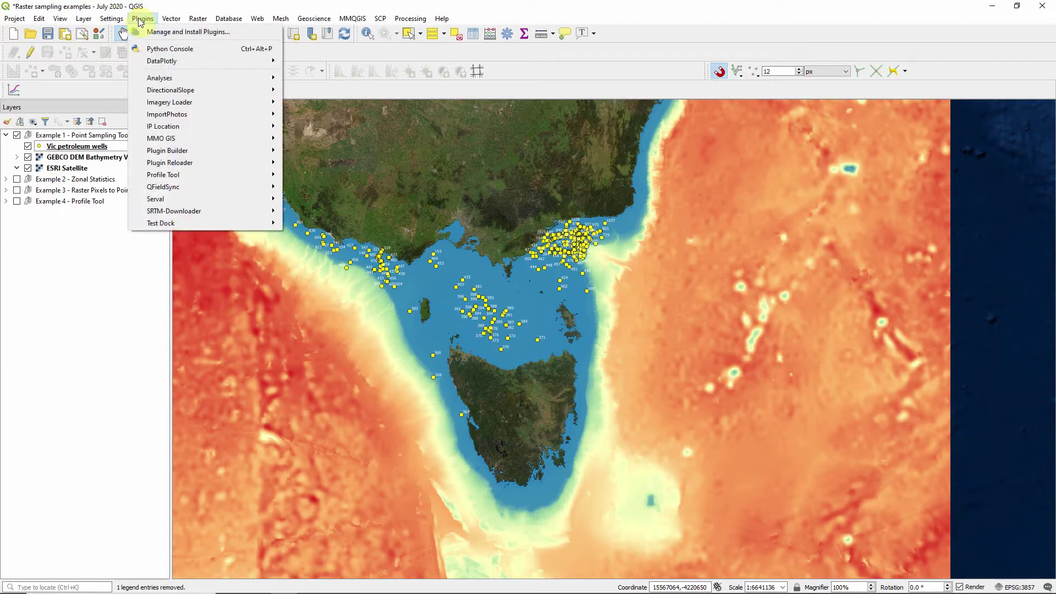
pyautogui.moveTo(175, 78)
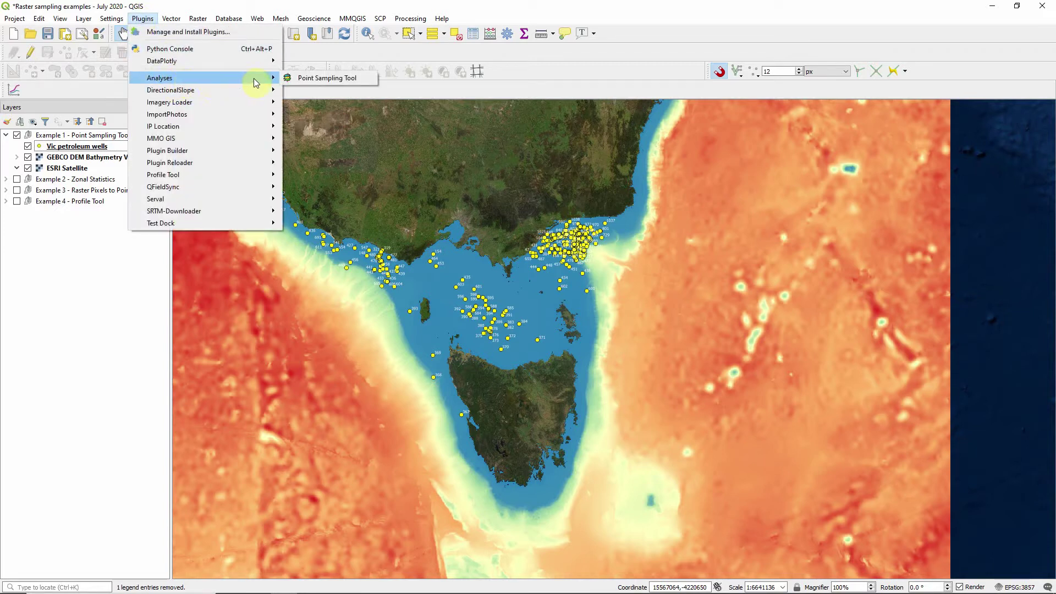
# - Launch Point Sampling Tool with Vic petroleum wells as the sampling layer
pyautogui.click(324, 78)
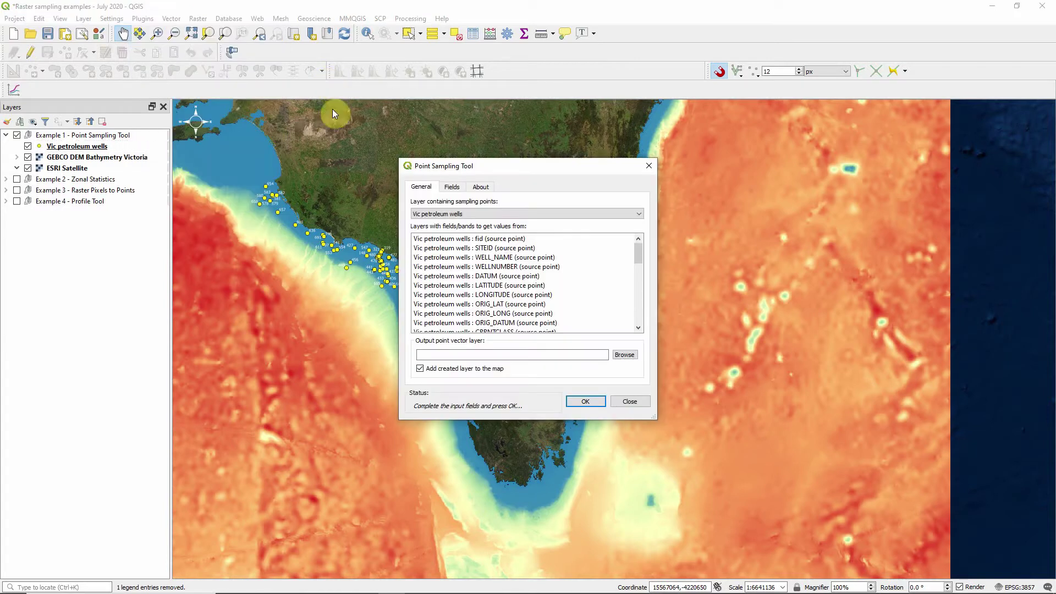
pyautogui.moveTo(503, 161); pyautogui.dragTo(410, 144)
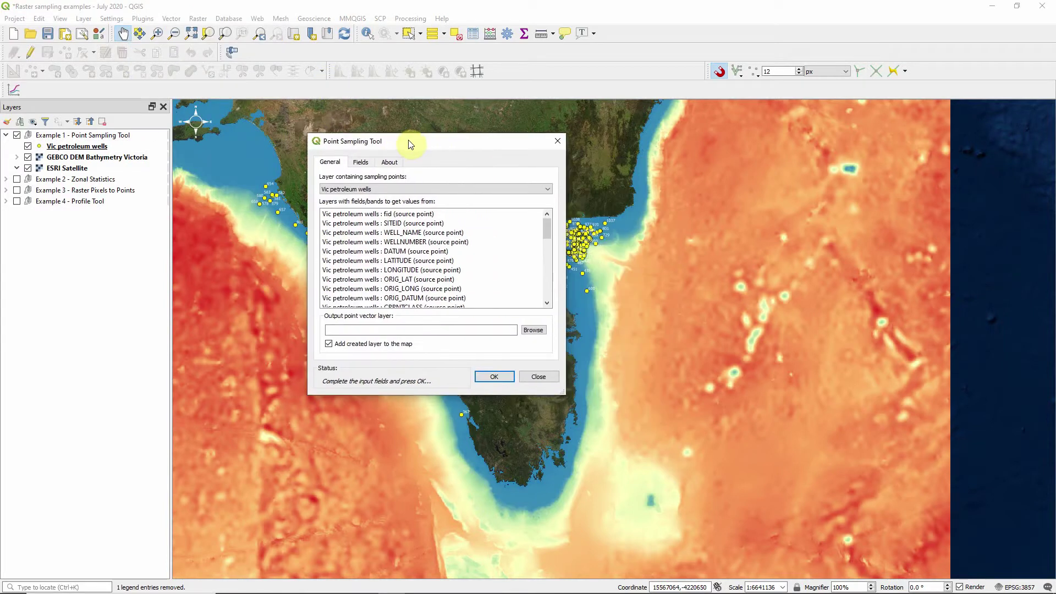
pyautogui.click(345, 193)
pyautogui.click(346, 195)
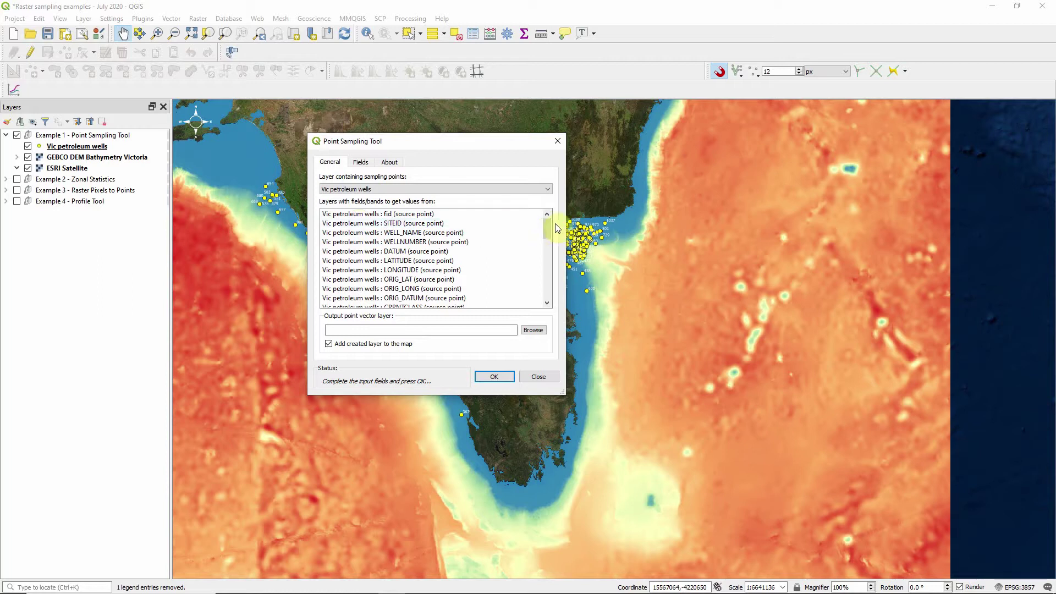
# - Select GEBCO Band 1, WELL_NAME and SITEID to sample, and review the Fields tab names
pyautogui.moveTo(546, 229); pyautogui.dragTo(551, 293)
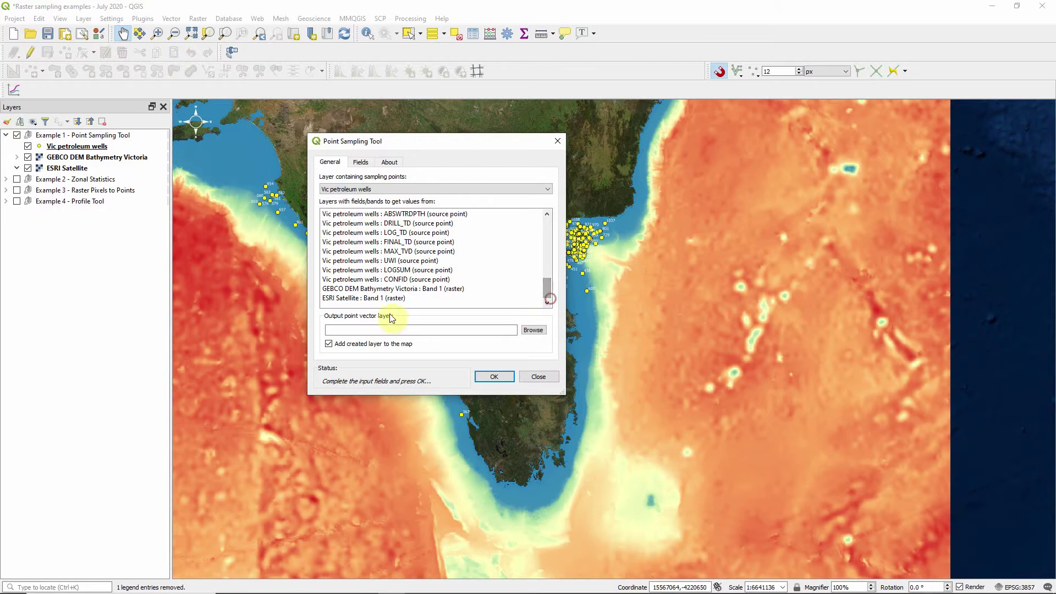
pyautogui.click(372, 290)
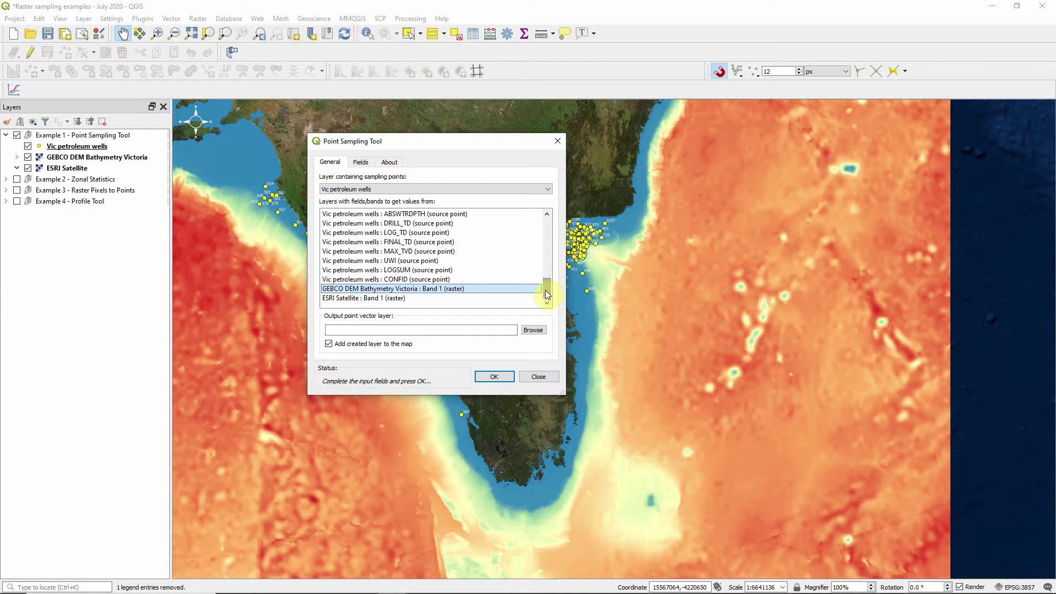
pyautogui.moveTo(546, 290); pyautogui.dragTo(546, 215)
pyautogui.click(392, 232)
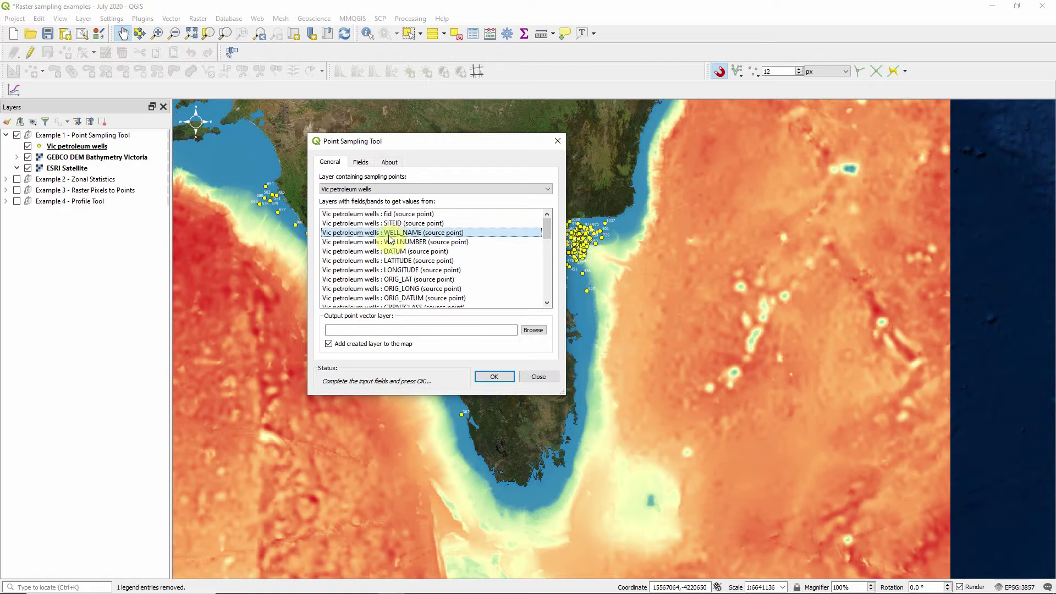
pyautogui.keyDown('ctrl'); pyautogui.click(393, 223); pyautogui.keyUp('ctrl')
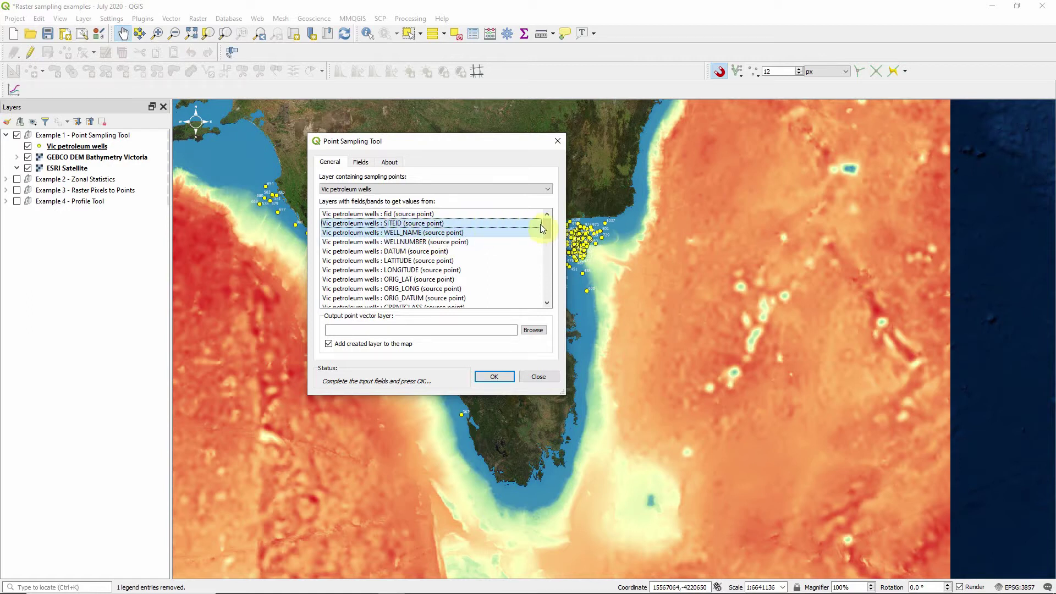
pyautogui.moveTo(547, 228); pyautogui.dragTo(547, 306)
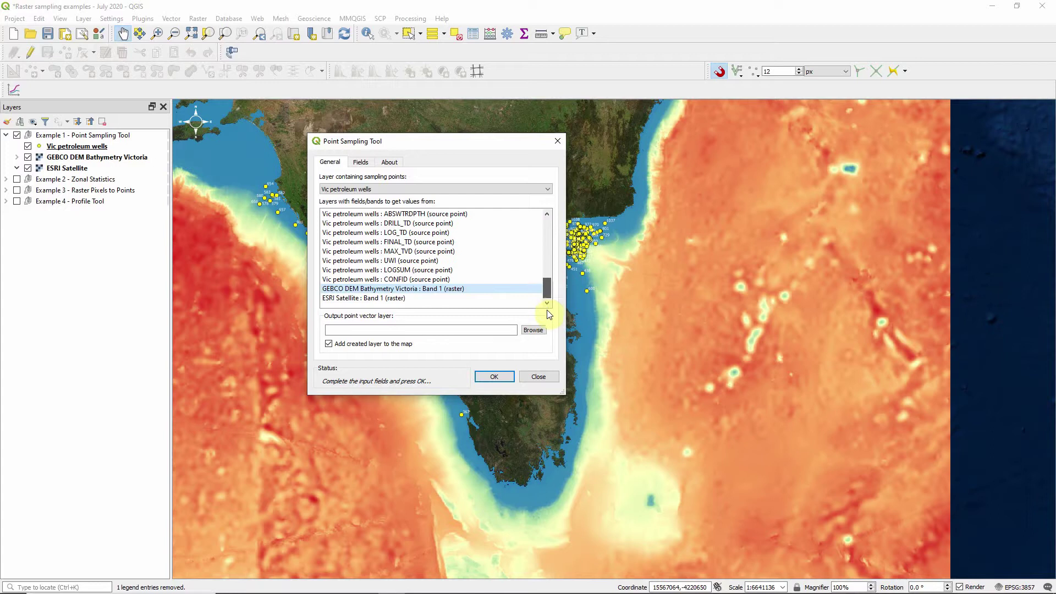
pyautogui.click(360, 163)
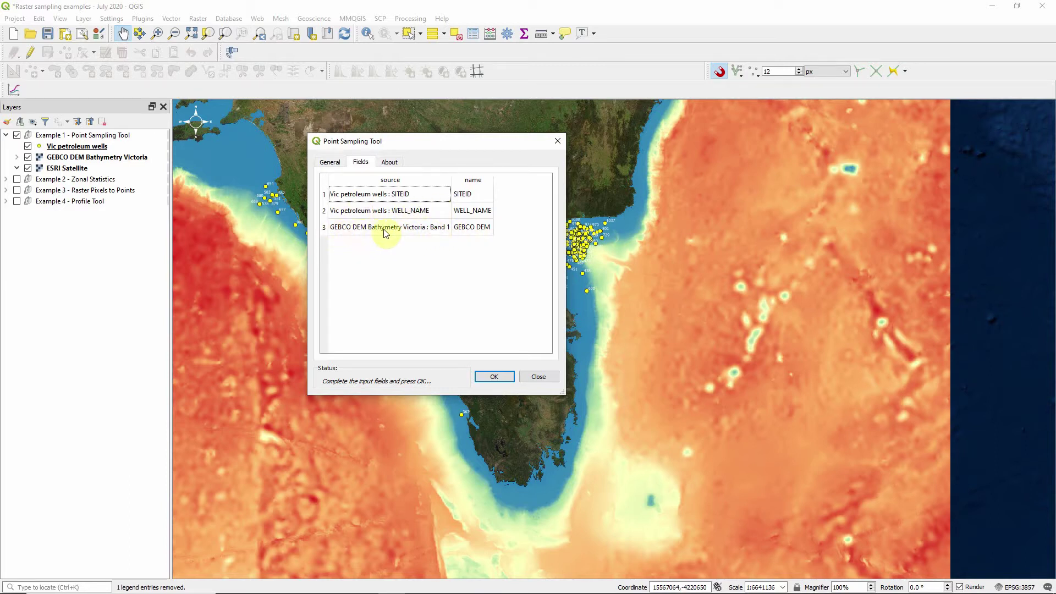
pyautogui.click(330, 162)
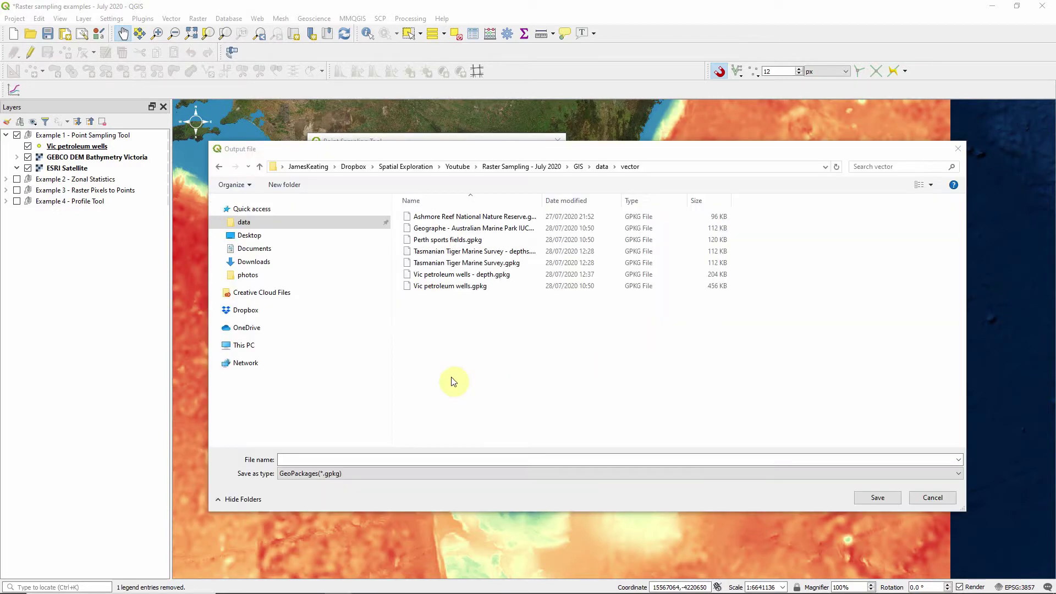
# - Set the output file to the GeoPackage Vic petroleum wells - depth.gpkg
pyautogui.click(438, 276)
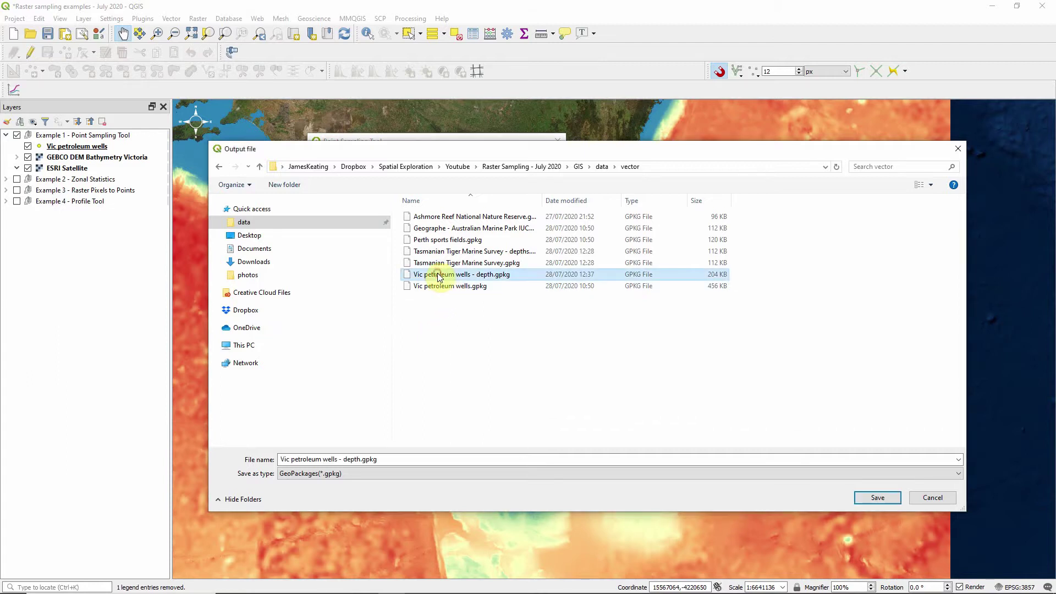
pyautogui.click(356, 474)
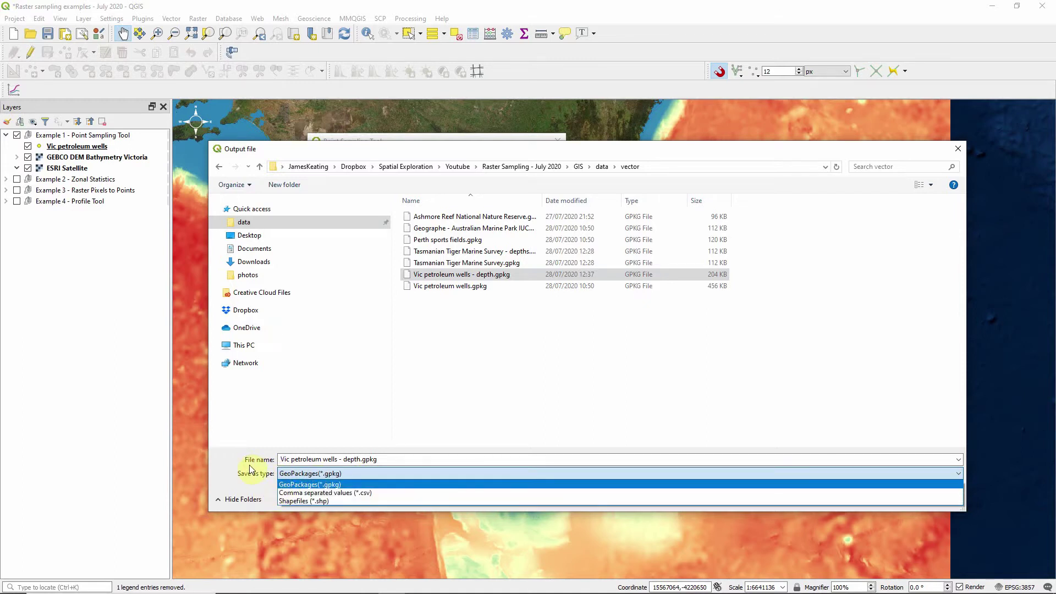
pyautogui.click(297, 473)
pyautogui.click(394, 459)
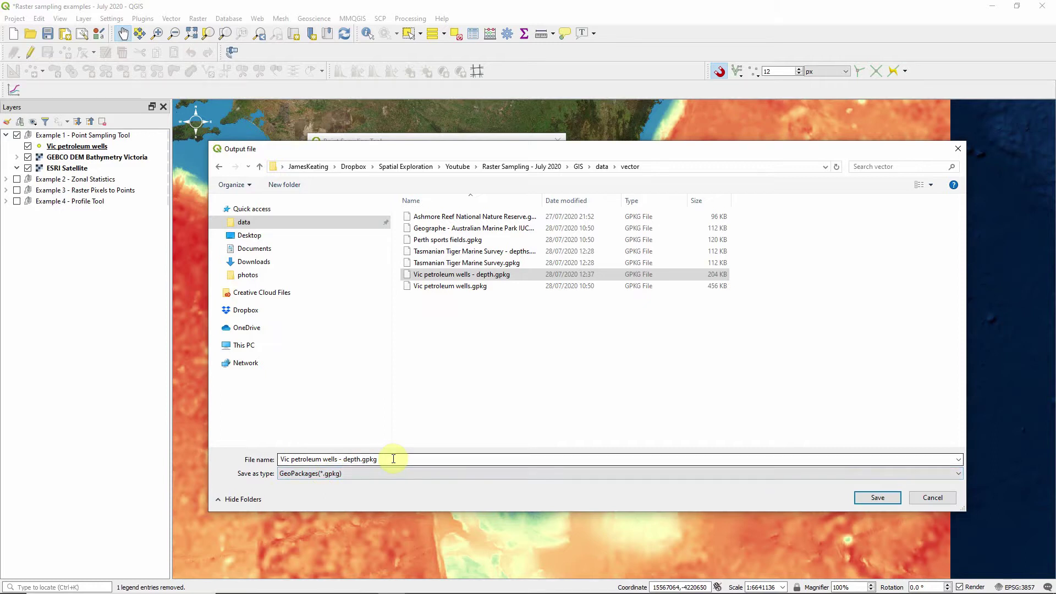
pyautogui.click(878, 497)
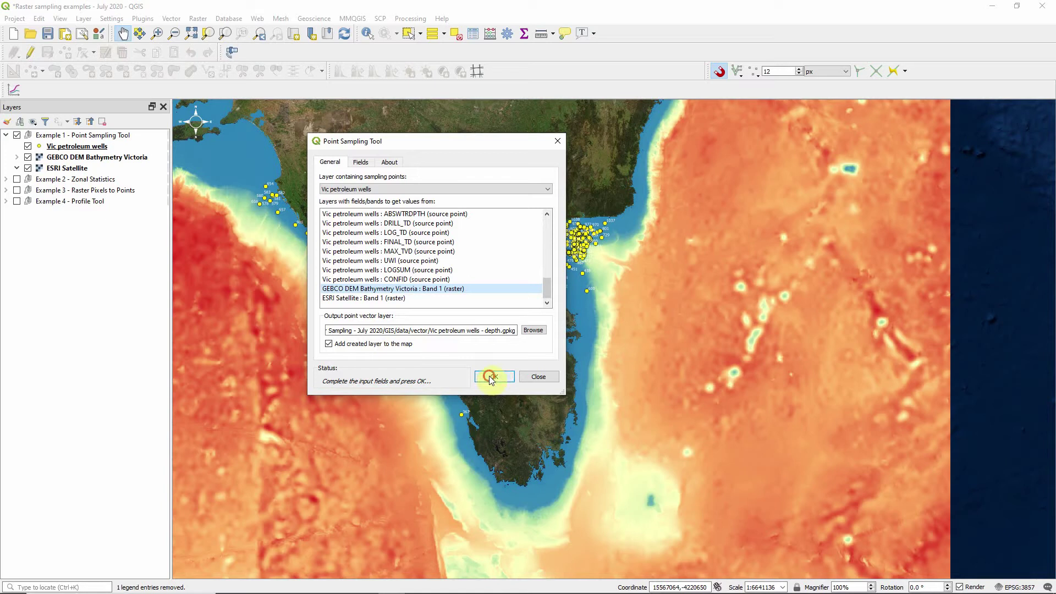
# - Run the sampling, accept the field-name notice, and hide the original Vic petroleum wells layer
pyautogui.click(491, 378)
pyautogui.click(542, 288)
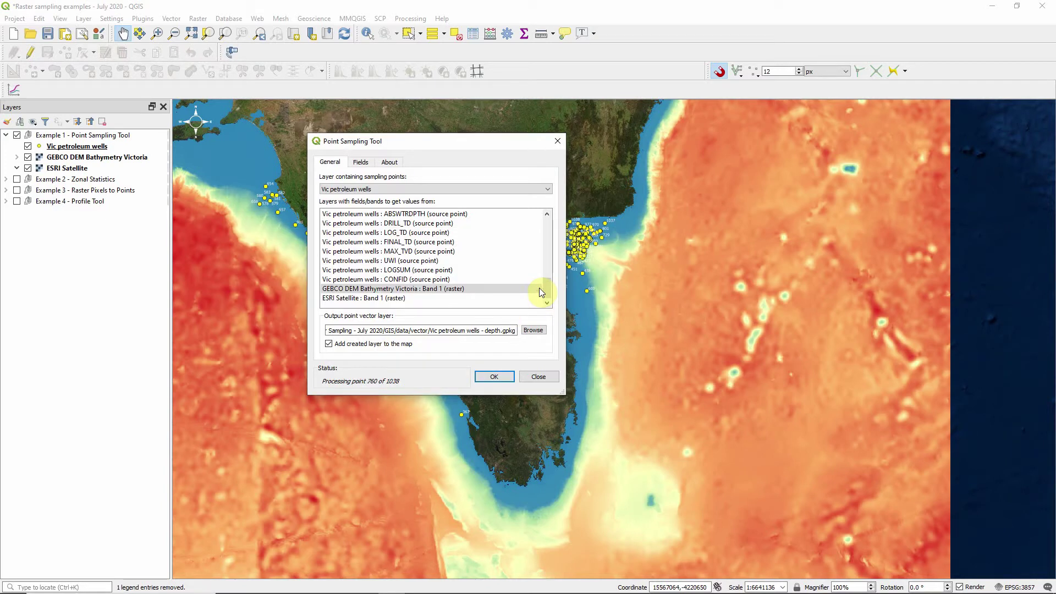
pyautogui.click(539, 377)
pyautogui.click(28, 157)
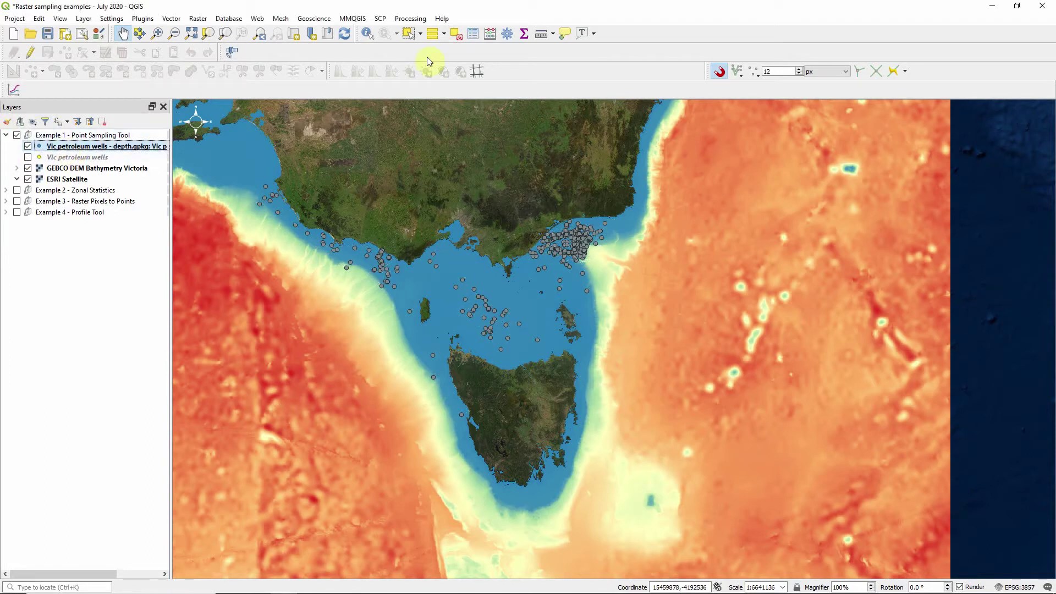
# - Check the sampled depths of the ADMIRAL and FORTESCUE well records, then close the attribute table
pyautogui.click(475, 35)
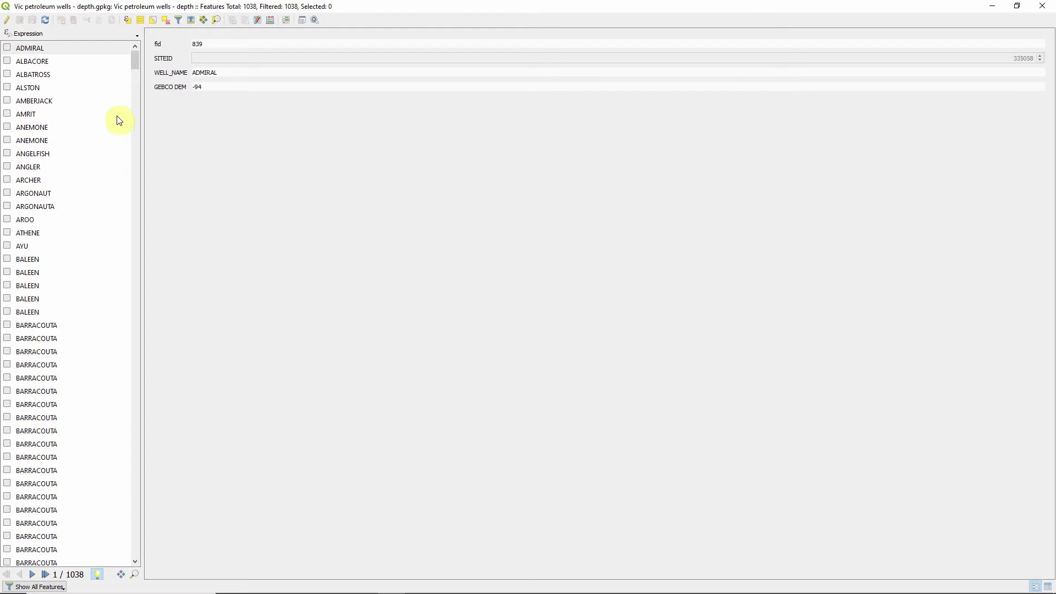
pyautogui.click(34, 49)
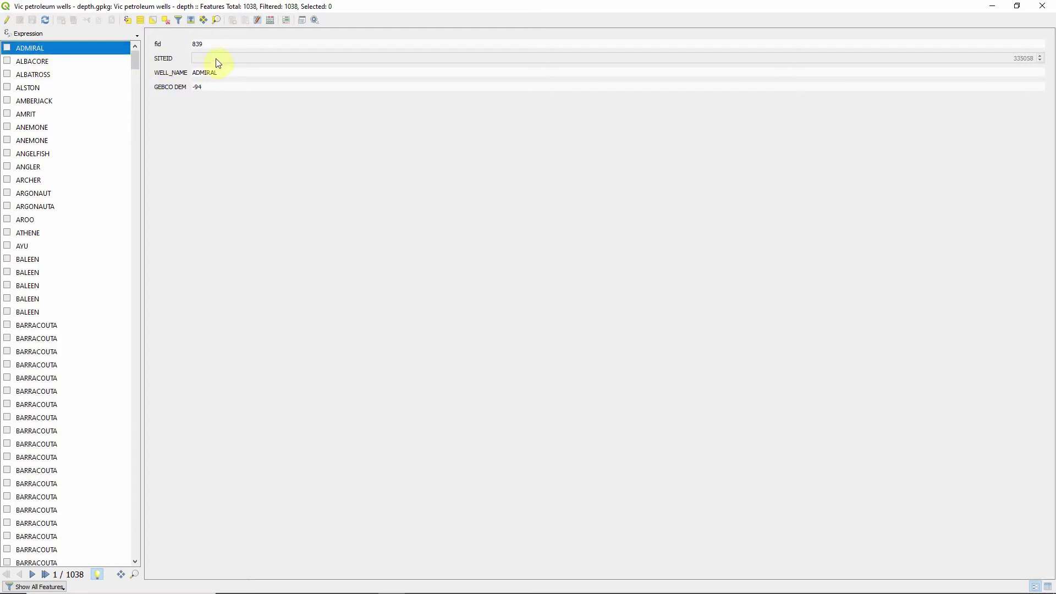
pyautogui.moveTo(135, 66); pyautogui.dragTo(63, 243)
pyautogui.click(63, 233)
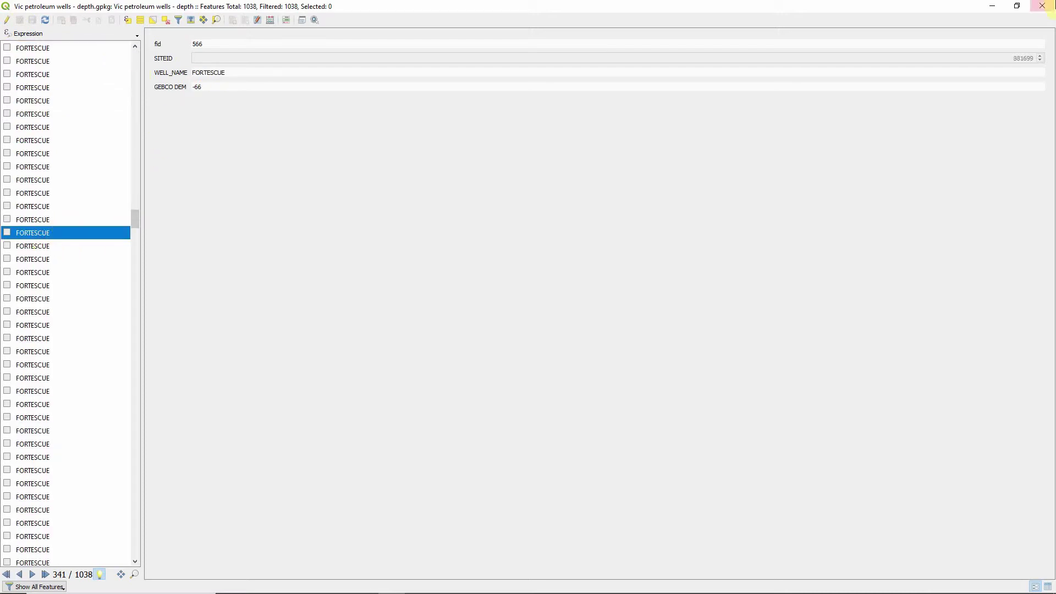
pyautogui.click(1043, 6)
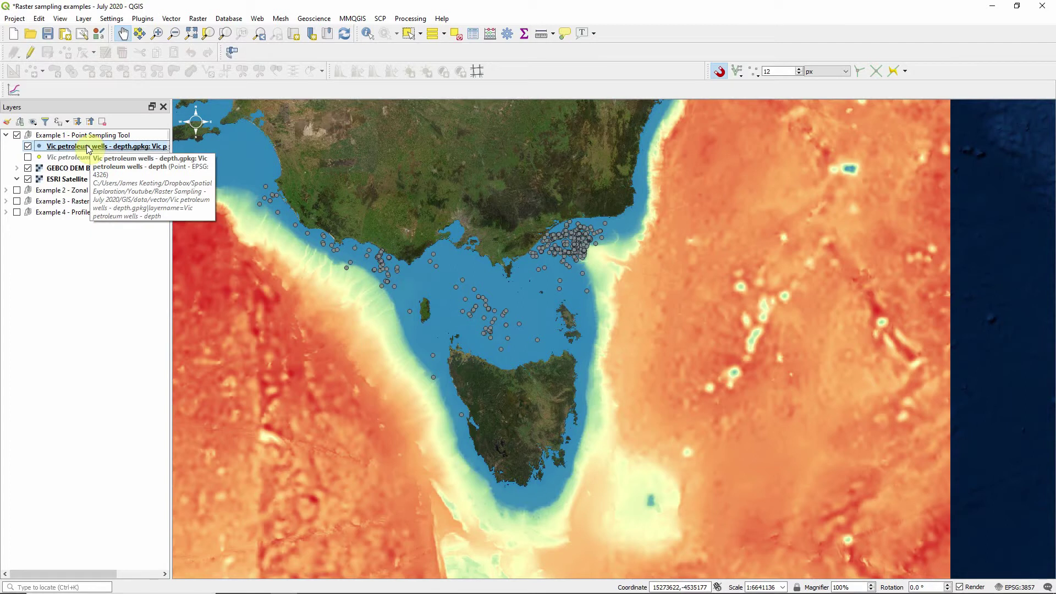
# - Save the depth layer's features as CSV with geometry written AS_XY
pyautogui.rightClick(87, 148)
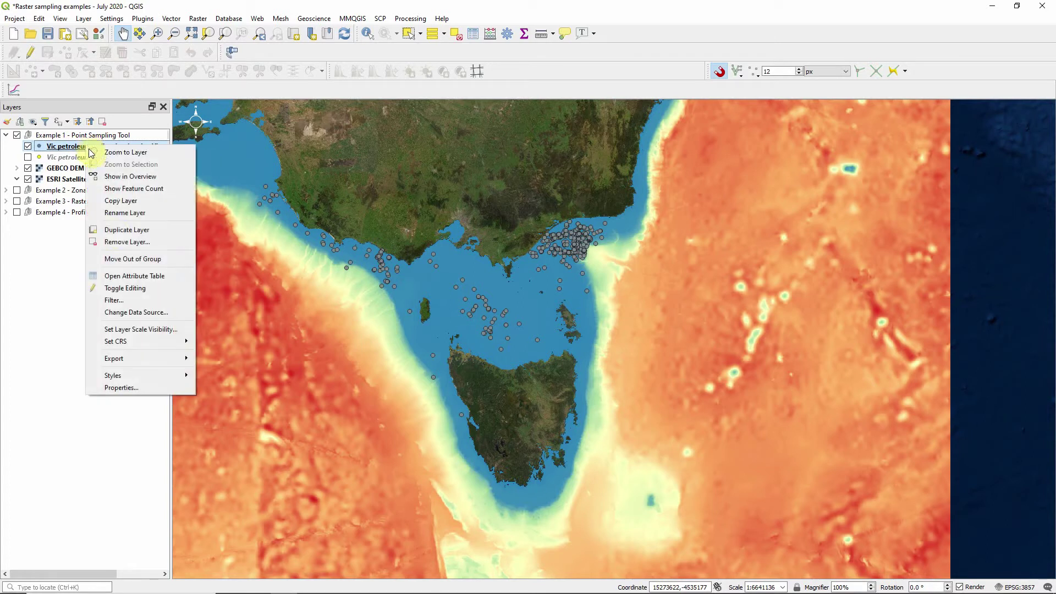
pyautogui.moveTo(131, 361)
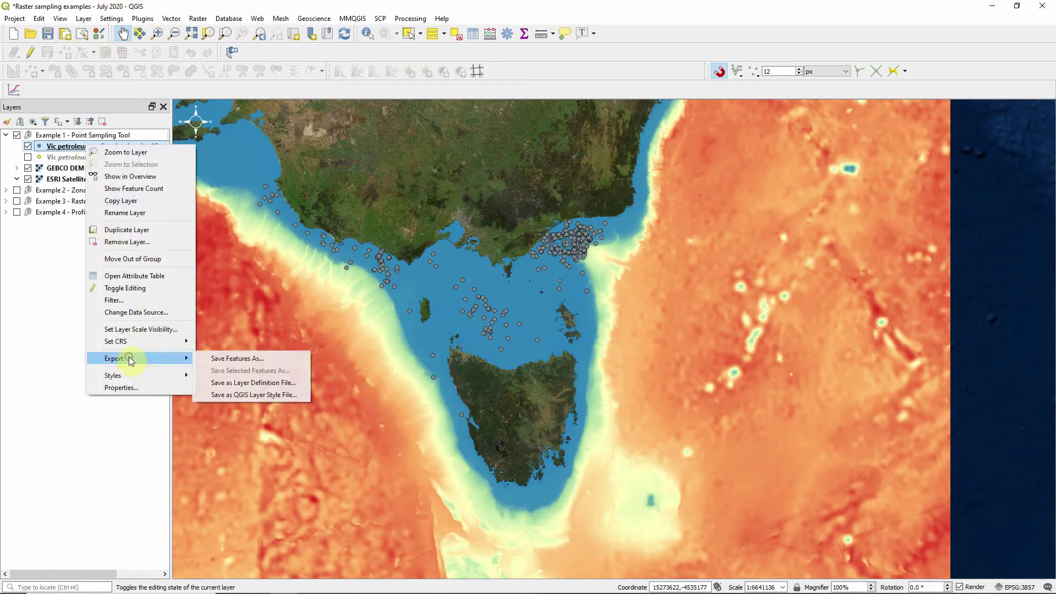
pyautogui.click(230, 359)
pyautogui.click(431, 86)
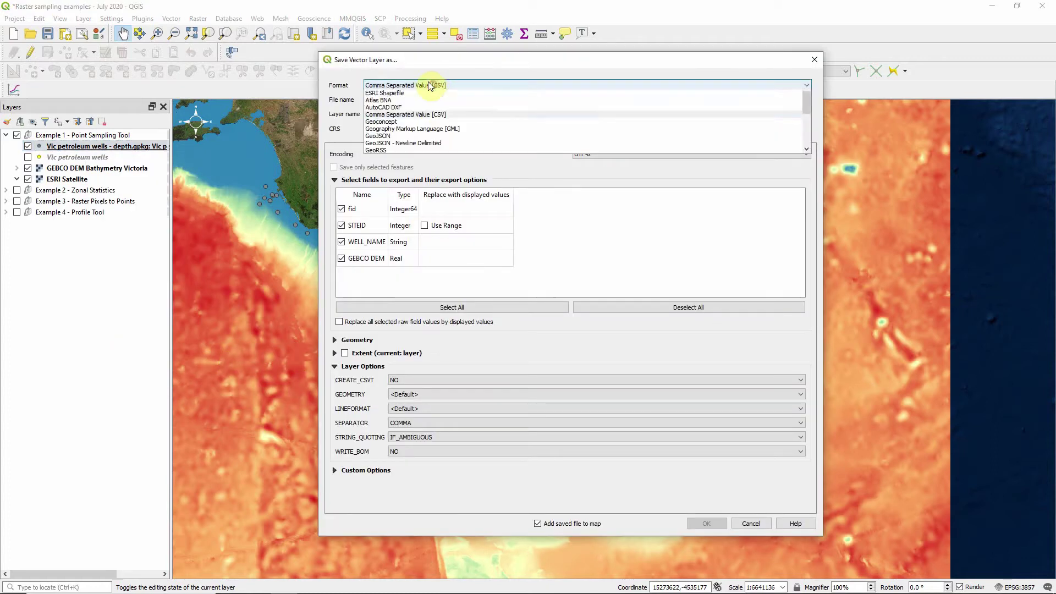
pyautogui.click(447, 86)
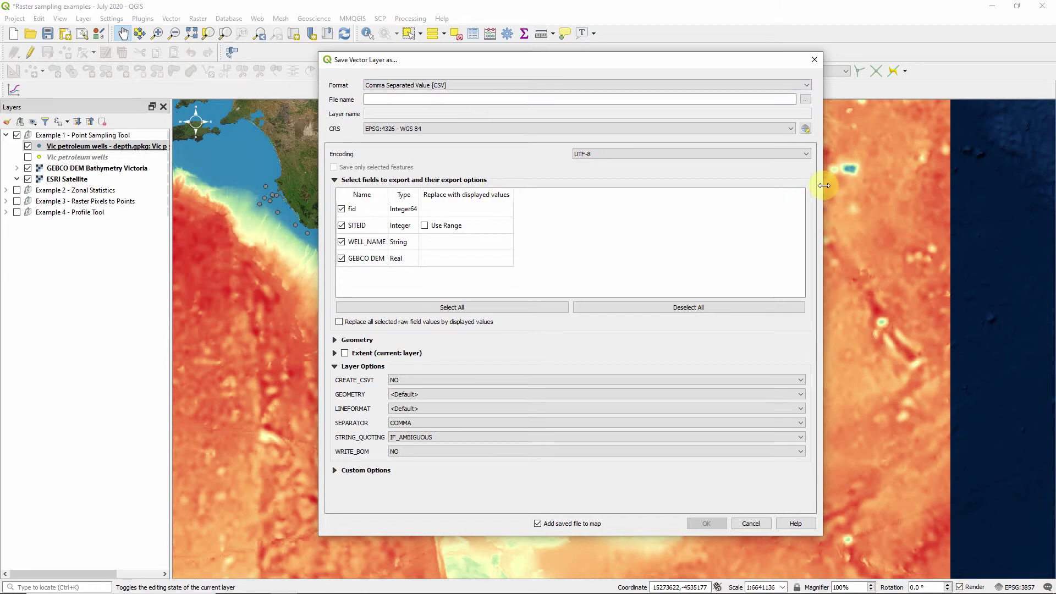
pyautogui.moveTo(822, 184); pyautogui.dragTo(847, 183)
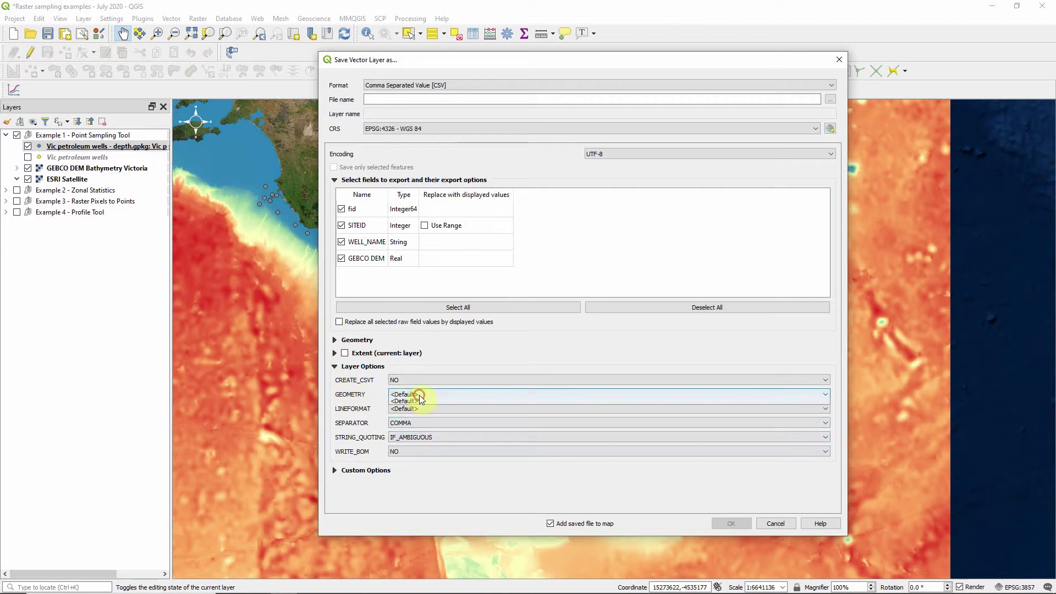
pyautogui.click(420, 395)
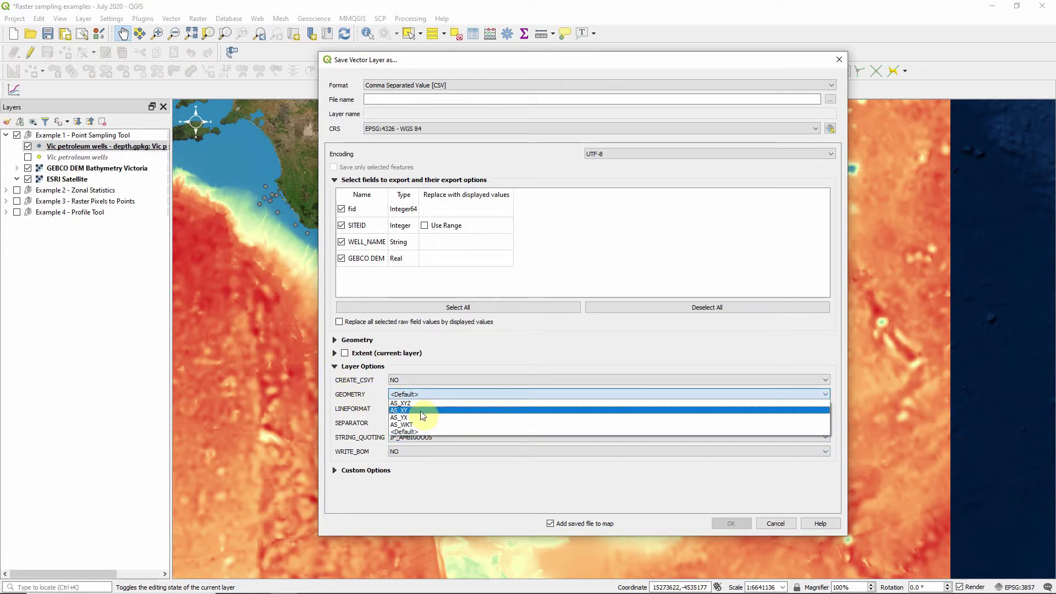
pyautogui.click(419, 410)
pyautogui.click(408, 394)
pyautogui.click(407, 408)
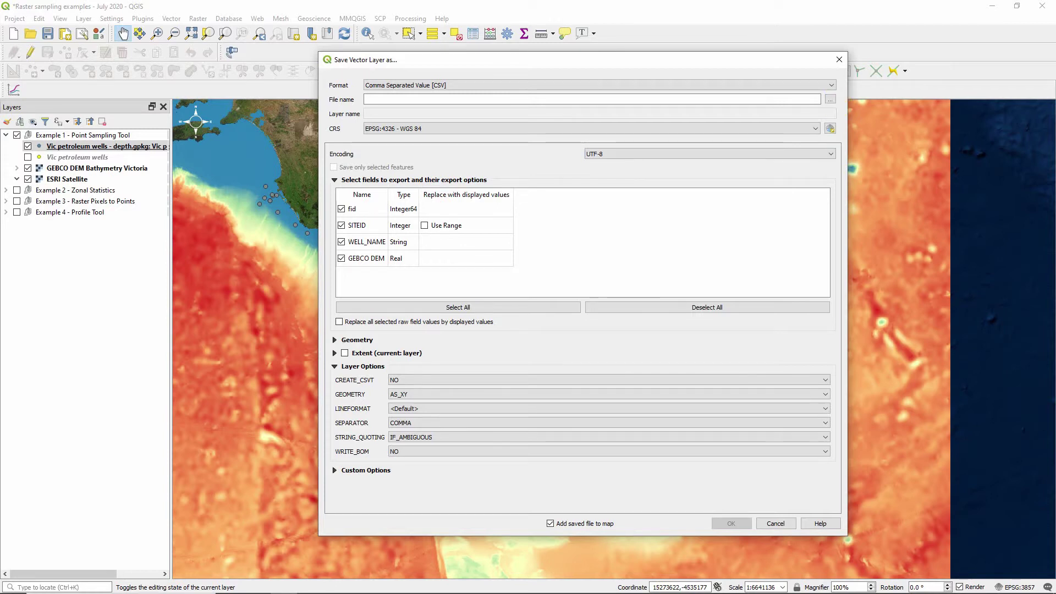
# - Export to Vic petroleum wells - depth.csv without adding it to the map, overwriting the file
pyautogui.click(830, 100)
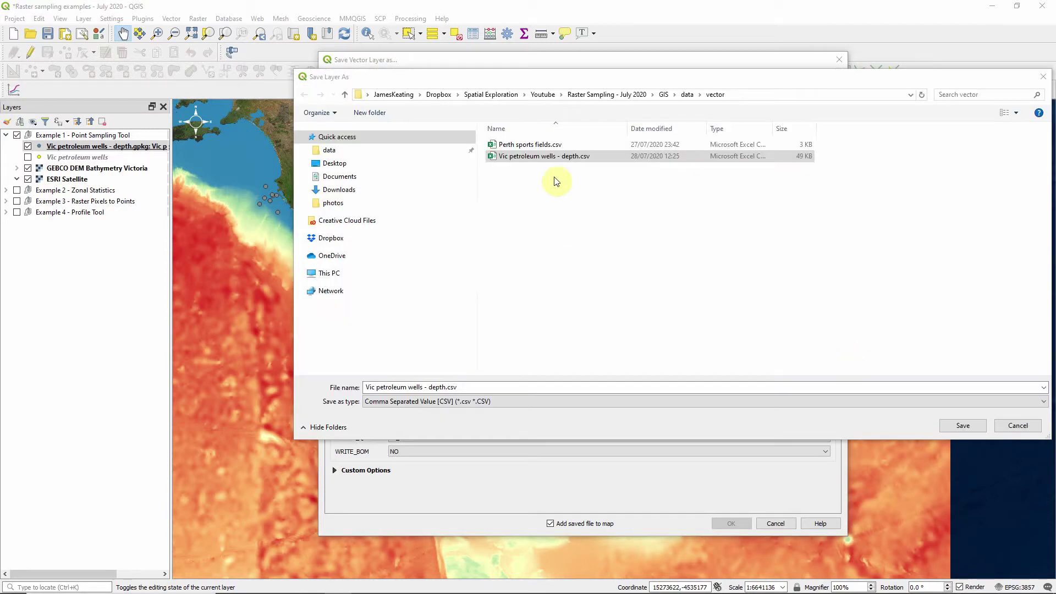
pyautogui.click(963, 424)
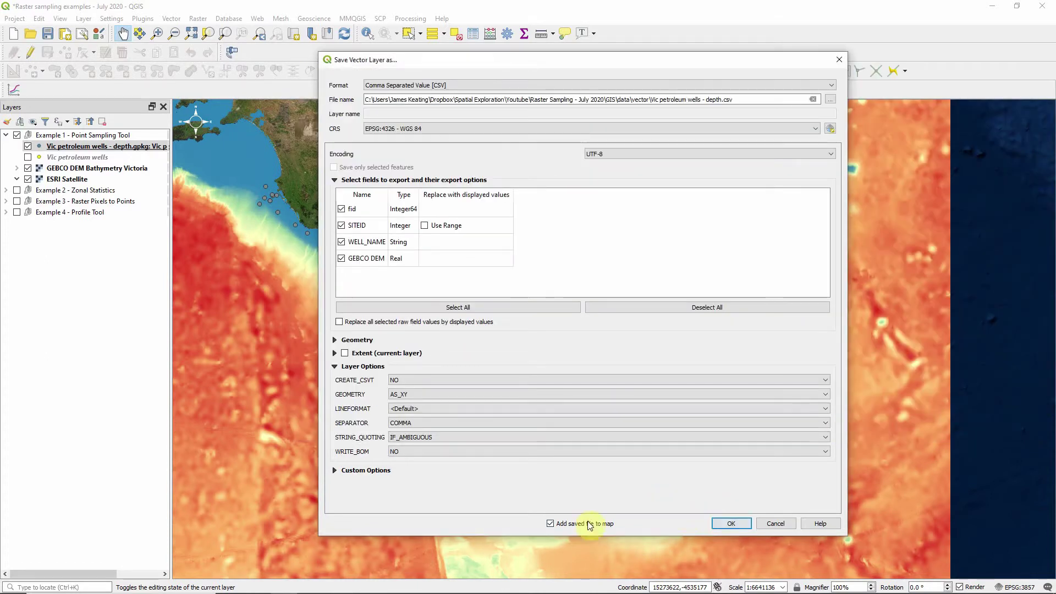
pyautogui.click(551, 524)
pyautogui.click(732, 523)
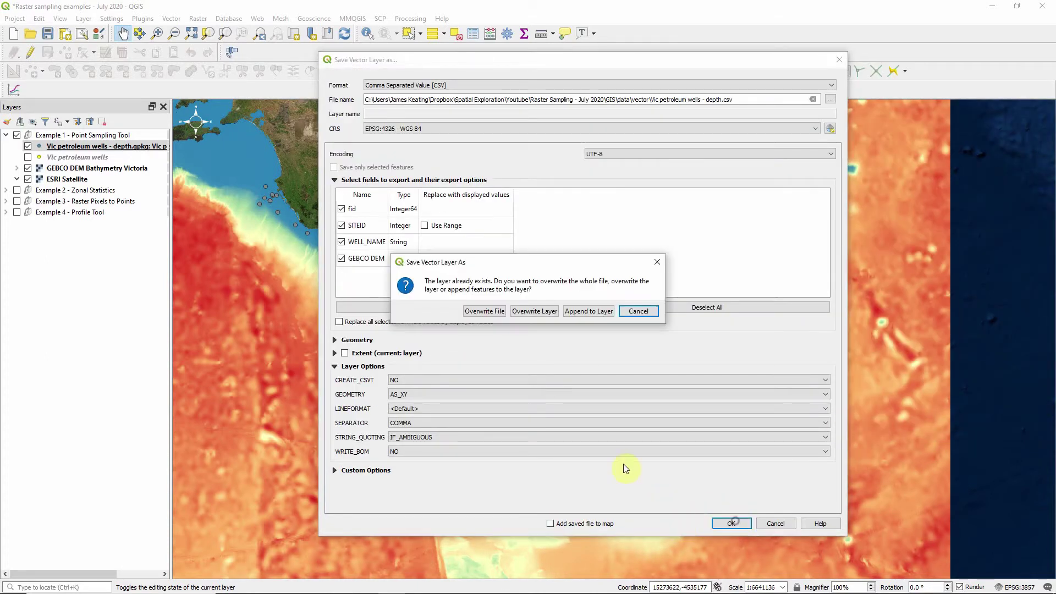
pyautogui.click(484, 312)
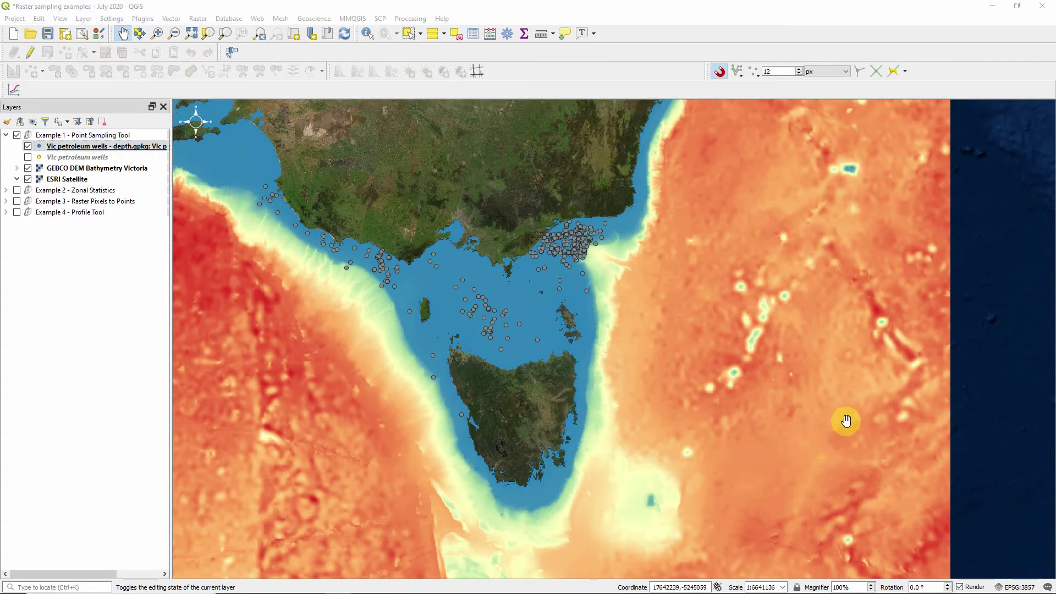
# - In Excel, check the Y value in B2 and the fid, SITEID, WELL_NAME and GEBCO DEM columns
pyautogui.moveTo(308, 592)
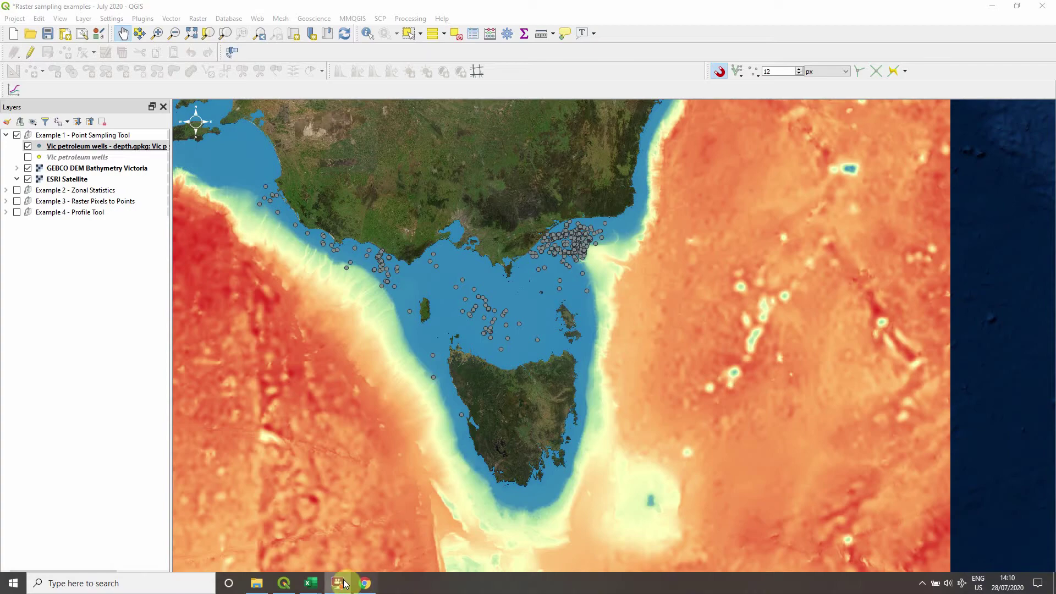
pyautogui.click(347, 547)
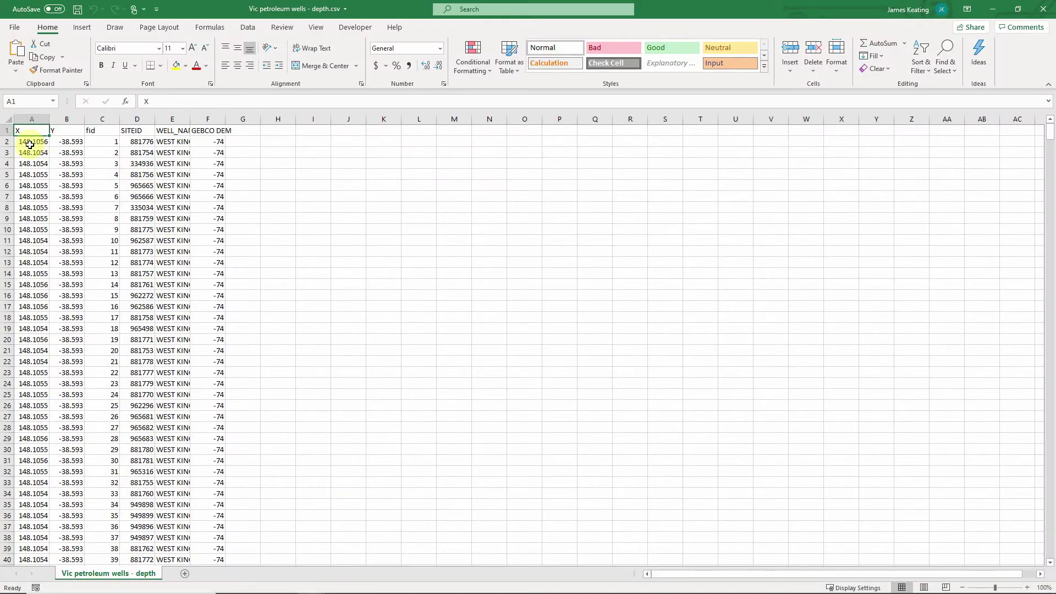
pyautogui.click(69, 142)
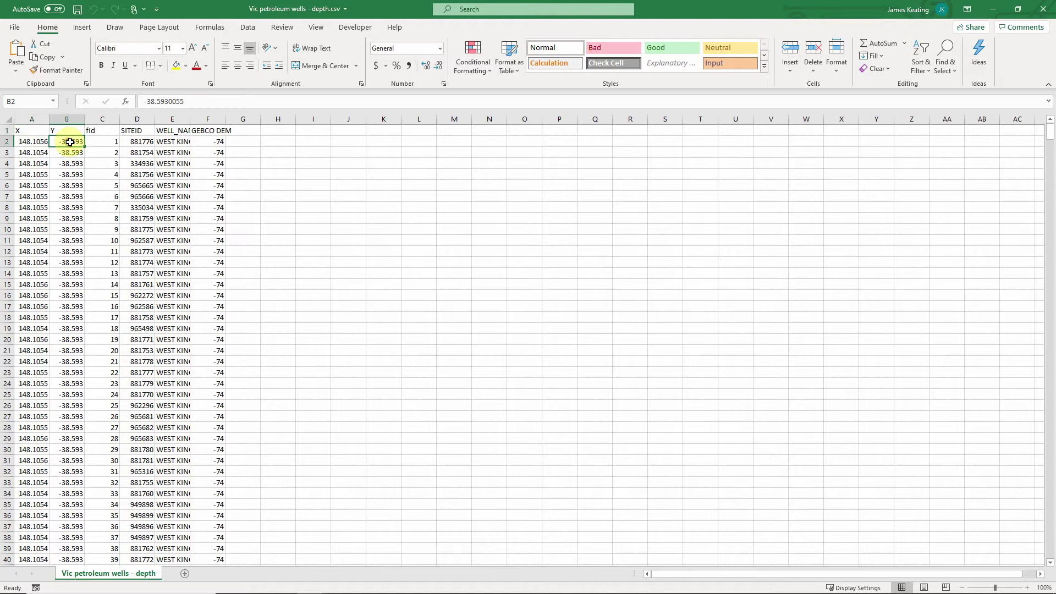
pyautogui.click(106, 120)
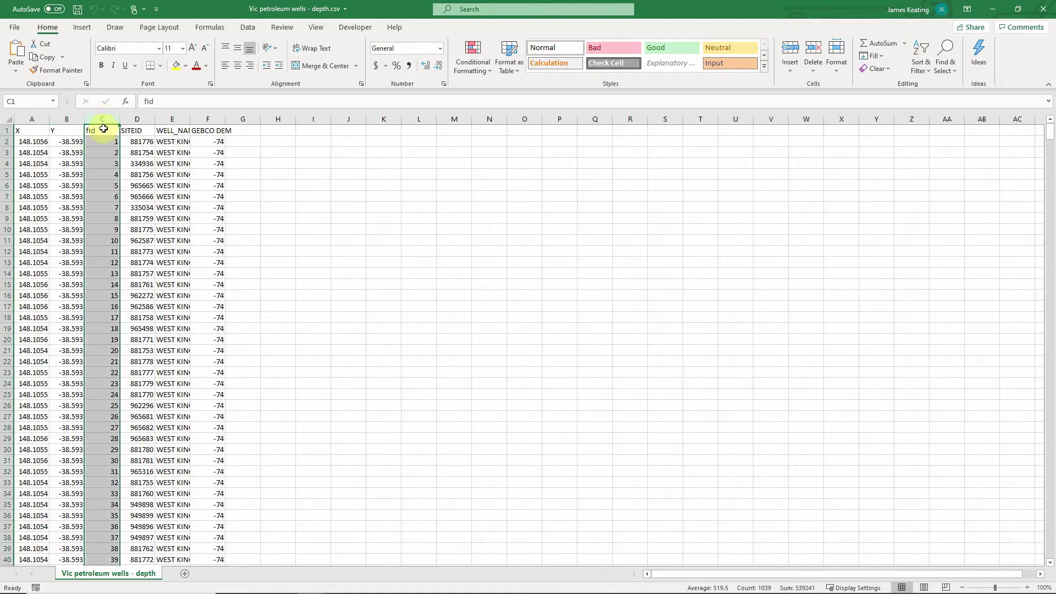
pyautogui.click(145, 120)
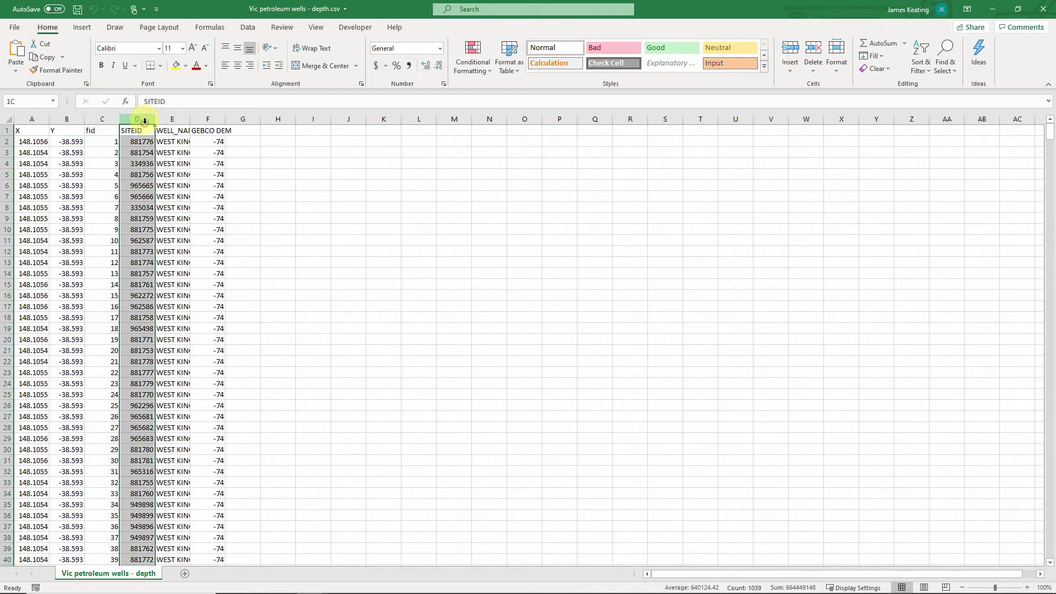
pyautogui.click(173, 120)
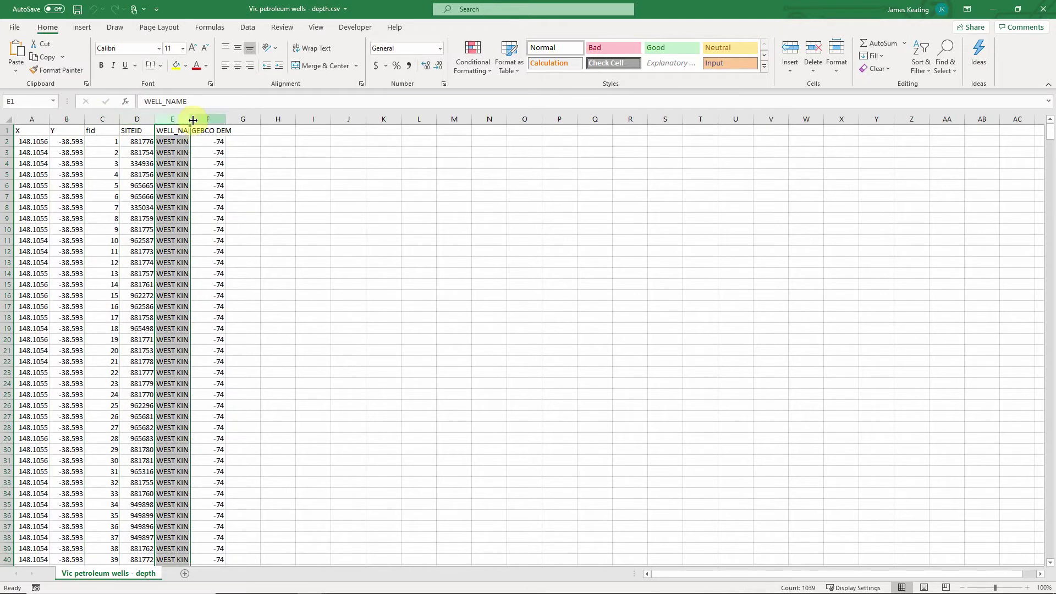
pyautogui.click(207, 120)
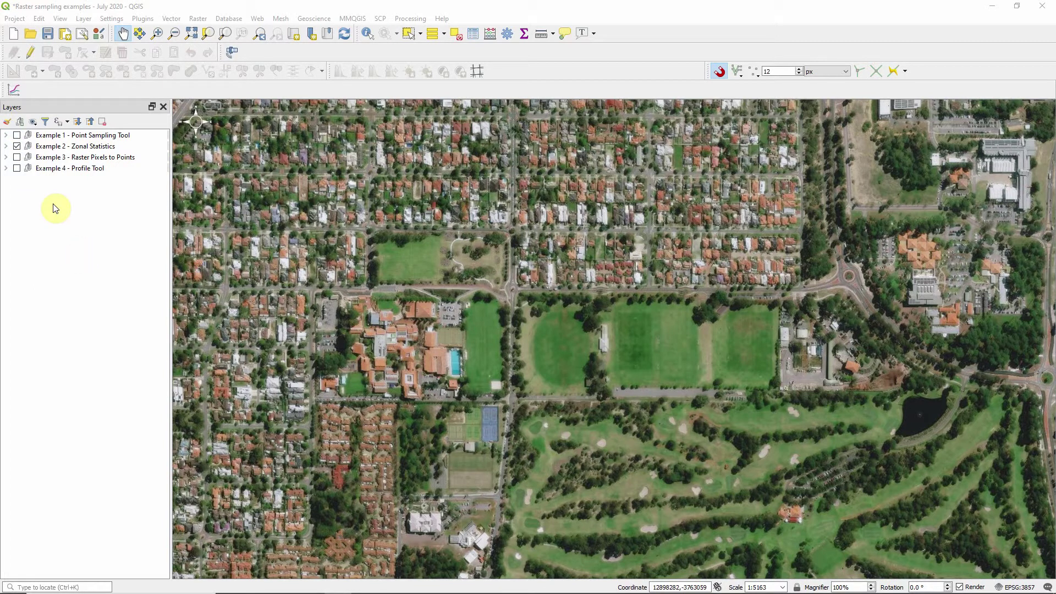
# - Expand Example 2 - Zonal Statistics and show the Perth sports fields polygons across Perth
pyautogui.click(7, 146)
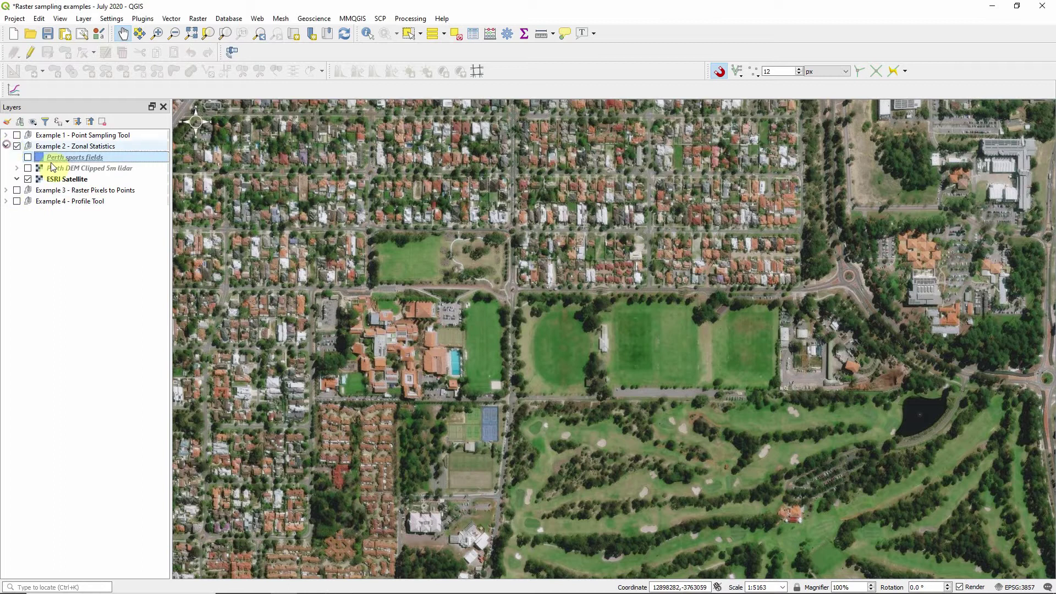
pyautogui.click(27, 158)
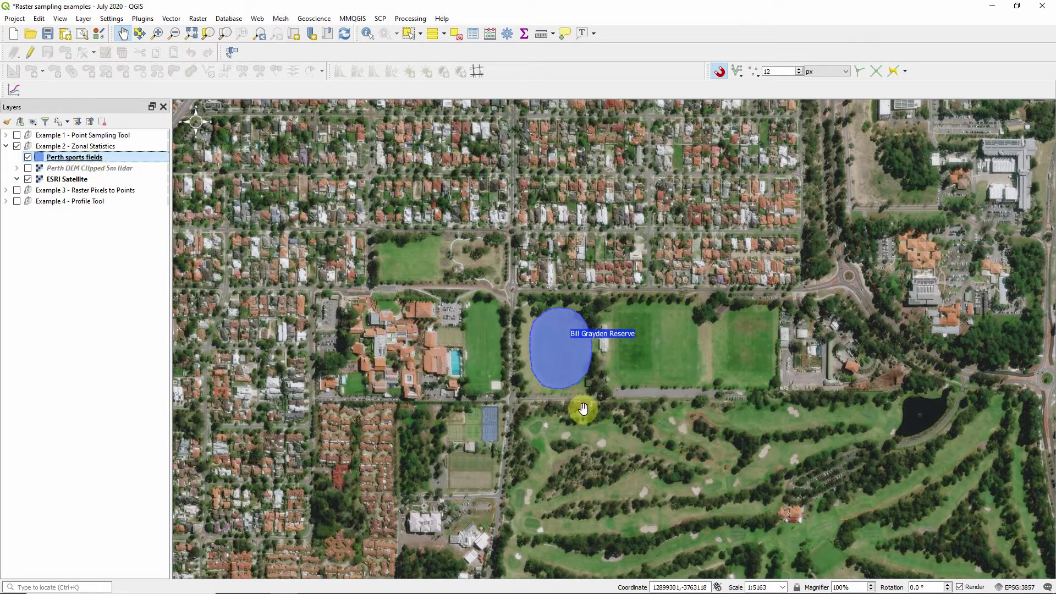
pyautogui.scroll(-1, 593, 365)
pyautogui.scroll(-3, 593, 365)
pyautogui.moveTo(566, 288); pyautogui.dragTo(609, 339)
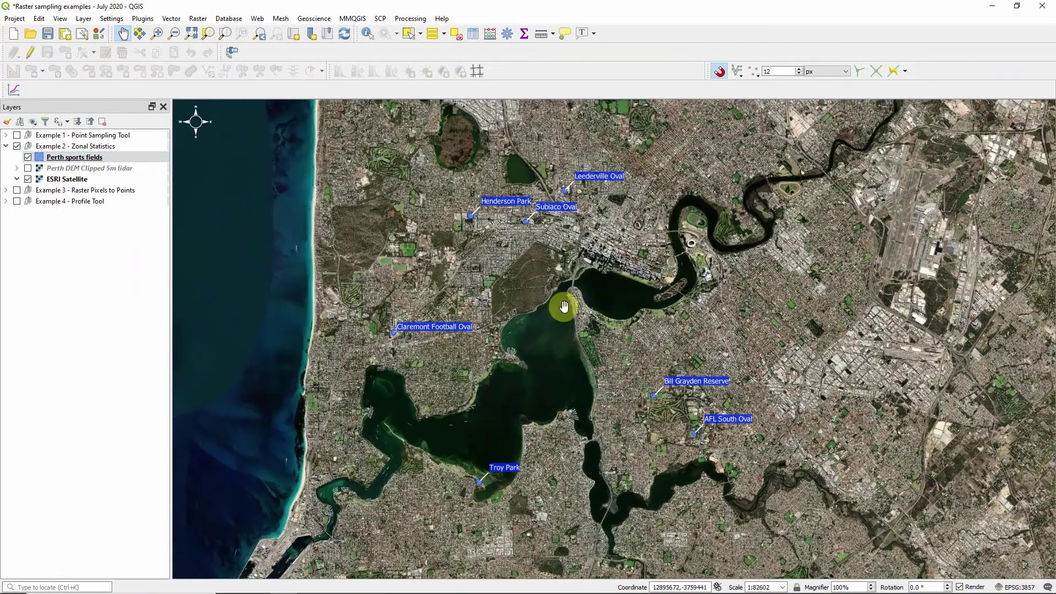
pyautogui.moveTo(559, 300); pyautogui.dragTo(568, 314)
pyautogui.scroll(-1, 577, 303)
pyautogui.scroll(1, 578, 304)
pyautogui.scroll(1, 514, 412)
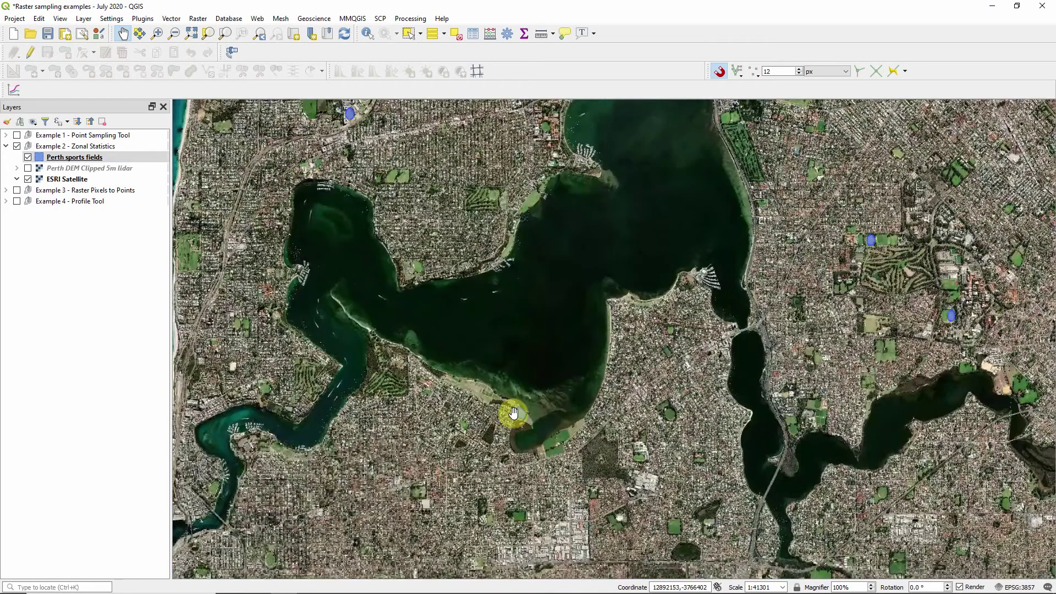
pyautogui.scroll(4, 514, 412)
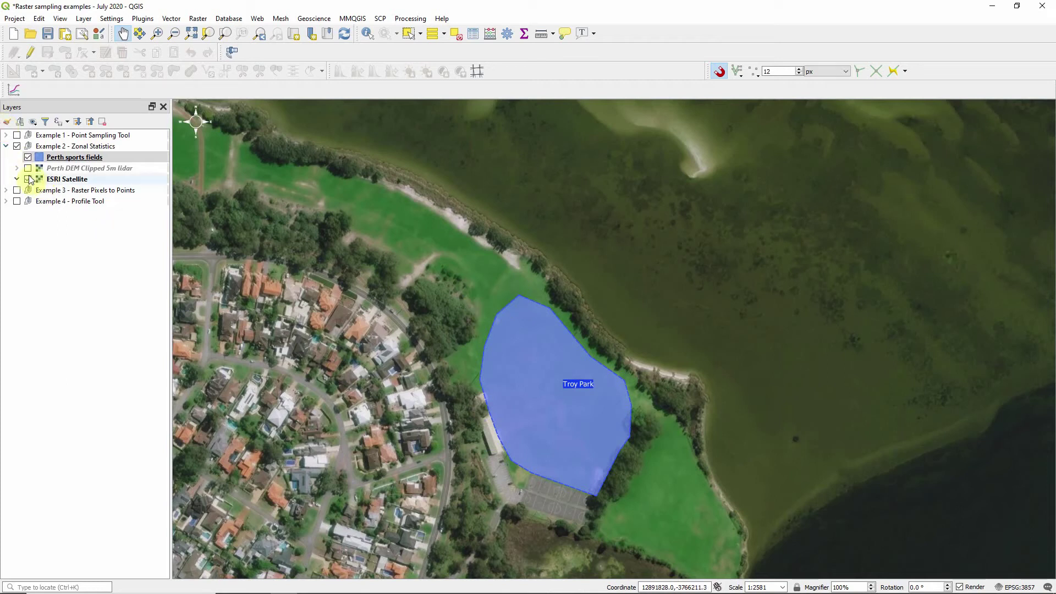
# - Show the Perth DEM Clipped 5m lidar raster under the sports fields, stretched to the current extent
pyautogui.click(28, 157)
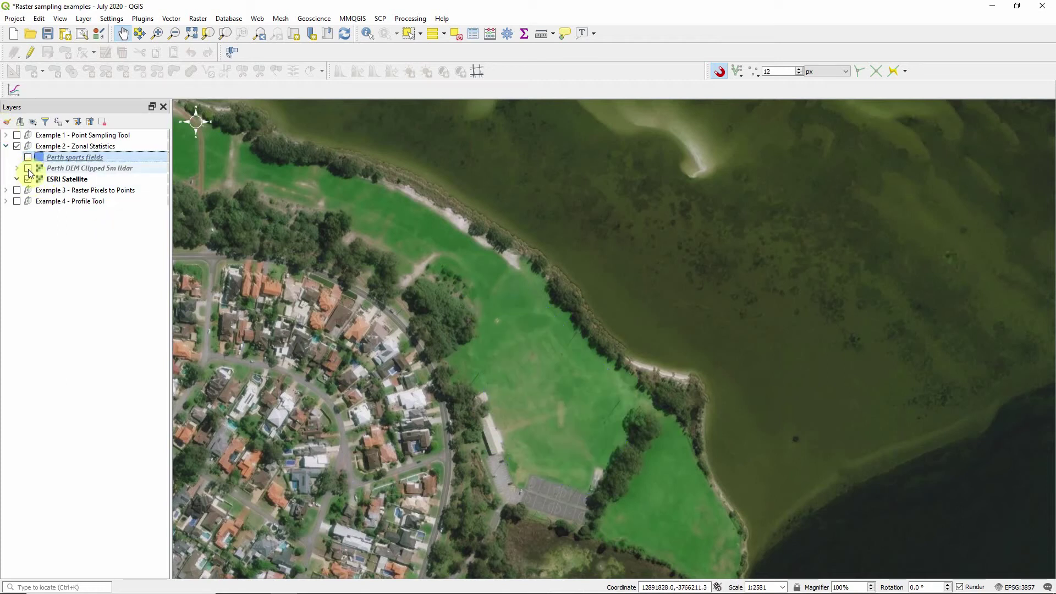
pyautogui.click(28, 169)
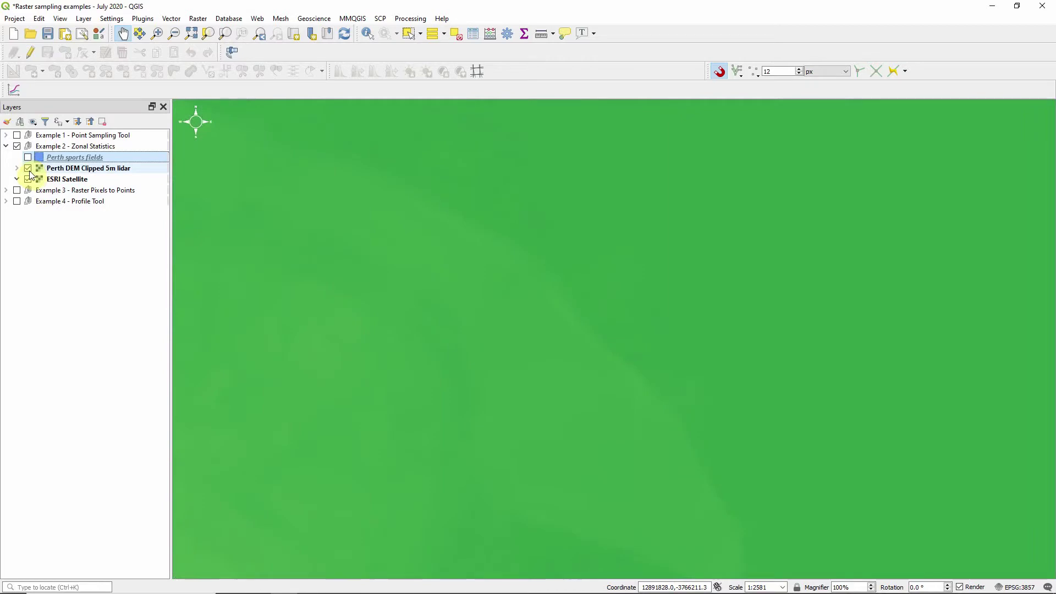
pyautogui.click(99, 169)
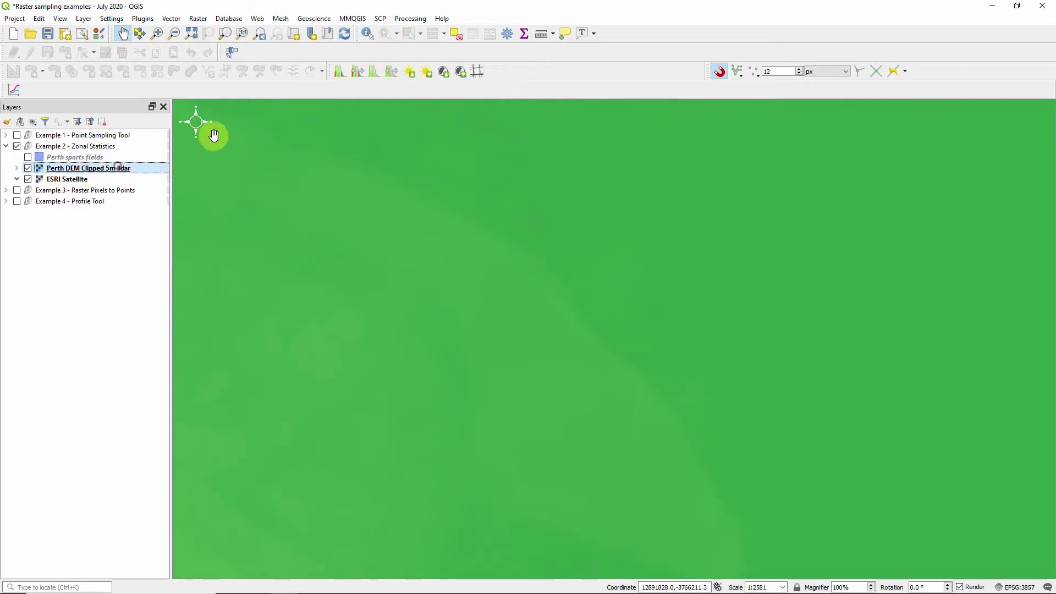
pyautogui.click(340, 72)
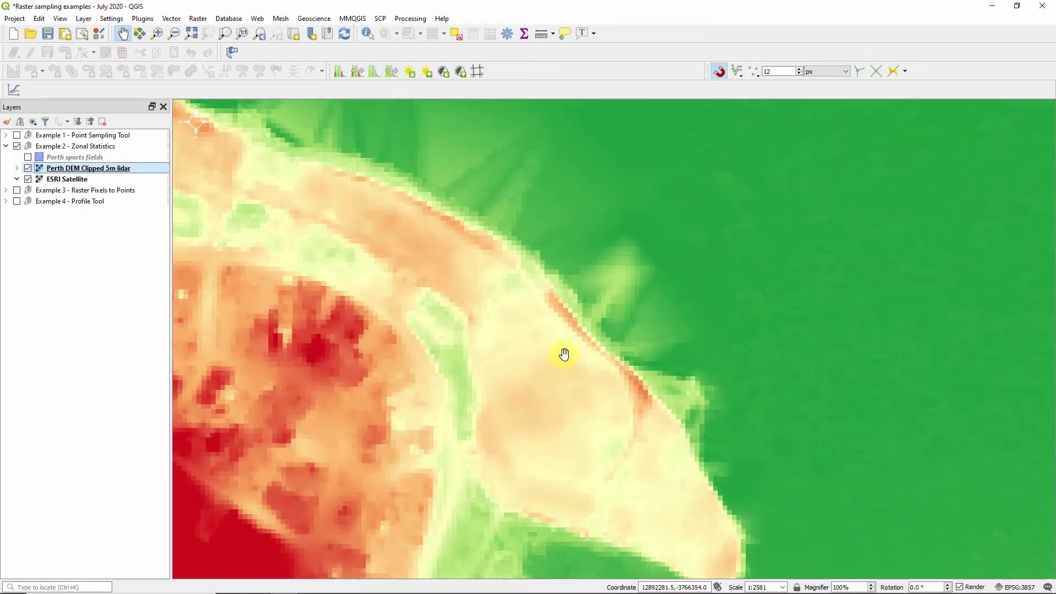
pyautogui.scroll(1, 551, 360)
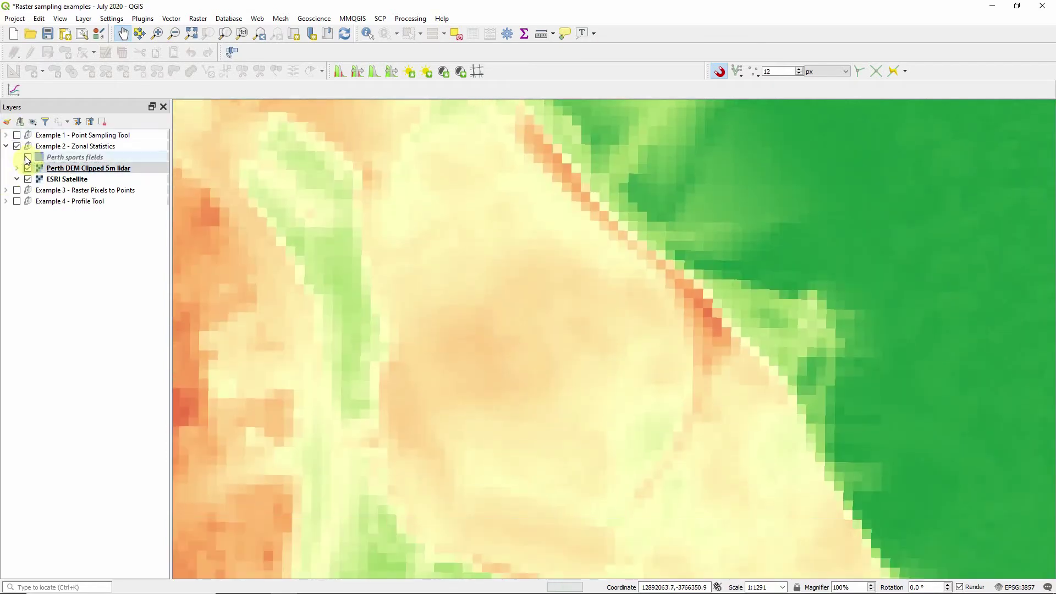
pyautogui.click(27, 158)
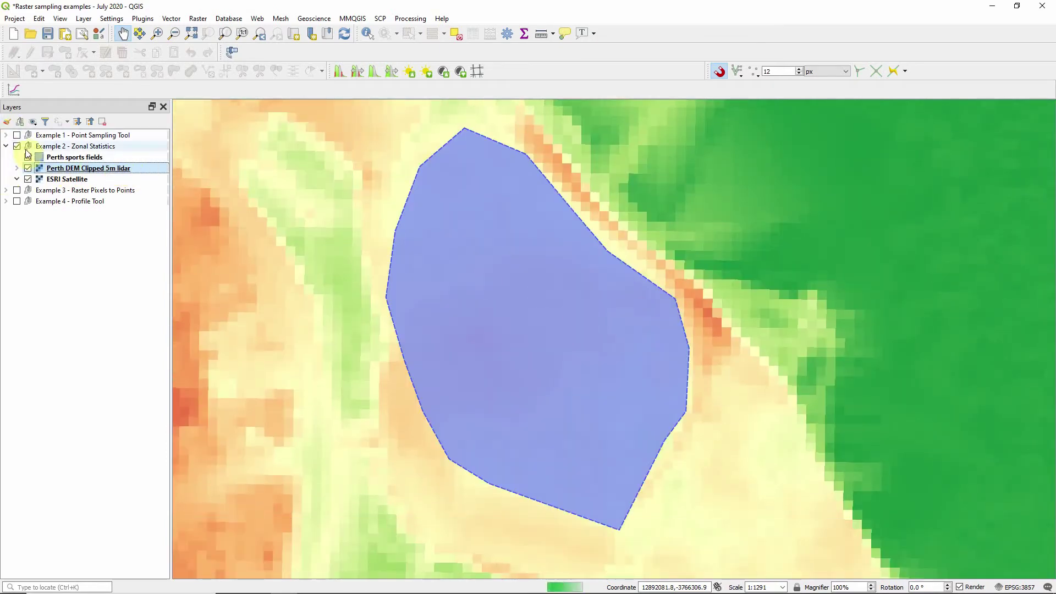
pyautogui.click(338, 72)
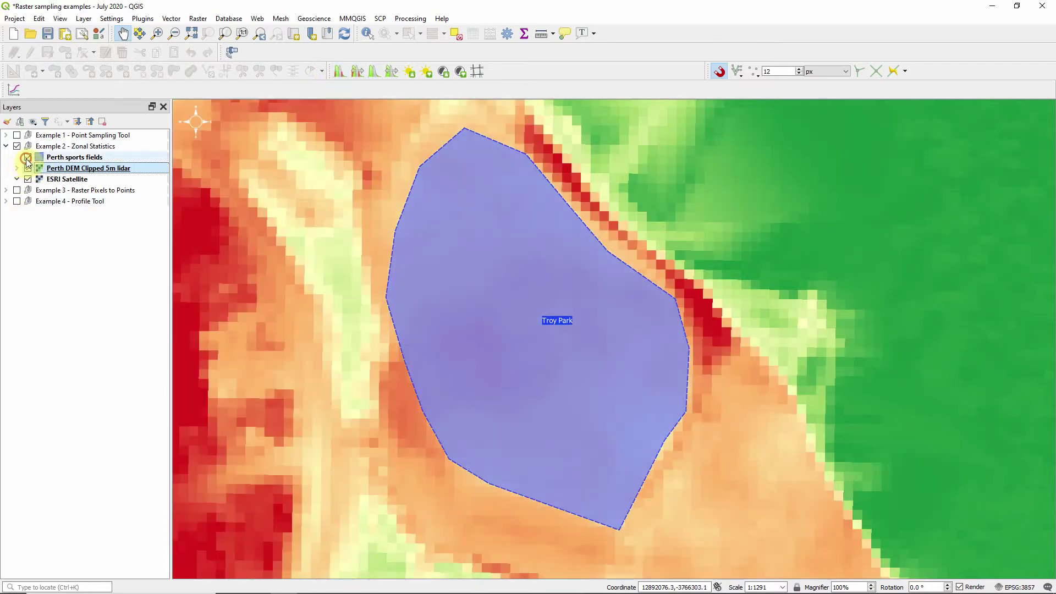
pyautogui.click(27, 158)
pyautogui.scroll(-1, 473, 307)
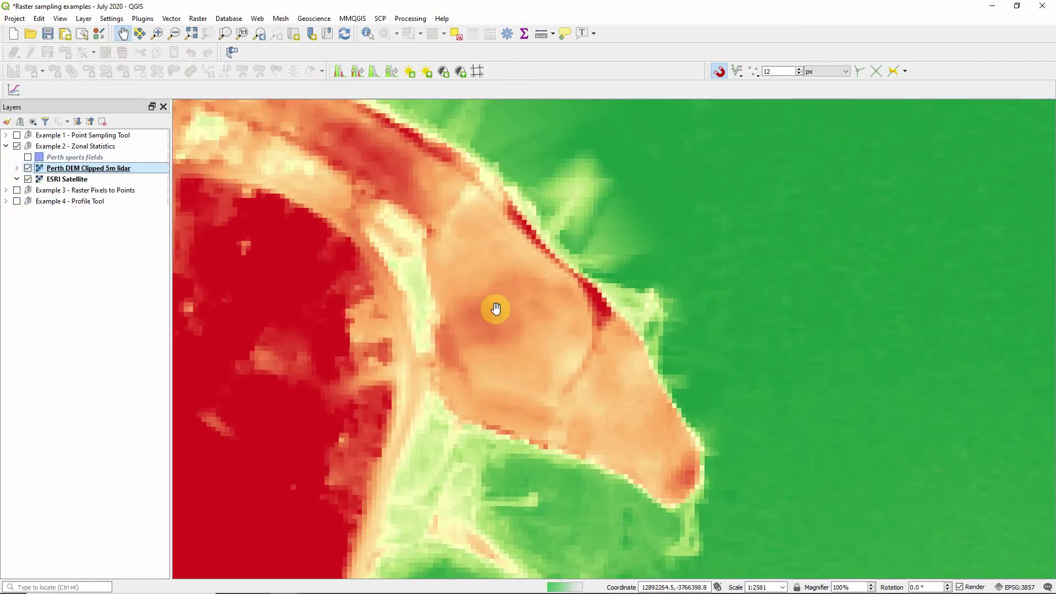
pyautogui.click(28, 158)
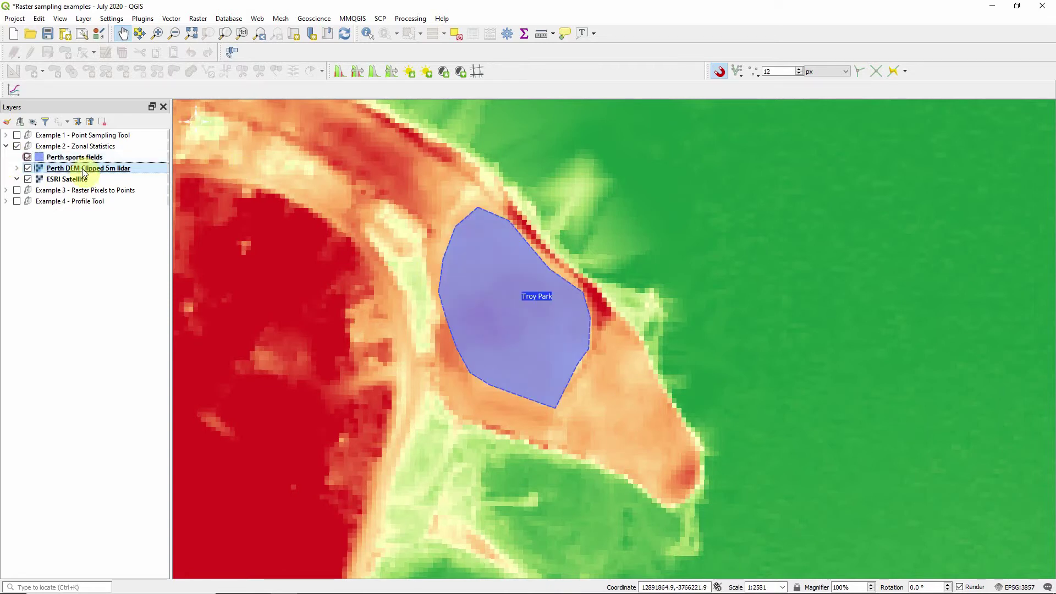
pyautogui.click(397, 77)
# - Zoom the map to the Perth sports fields layer extent
pyautogui.scroll(-5, 412, 190)
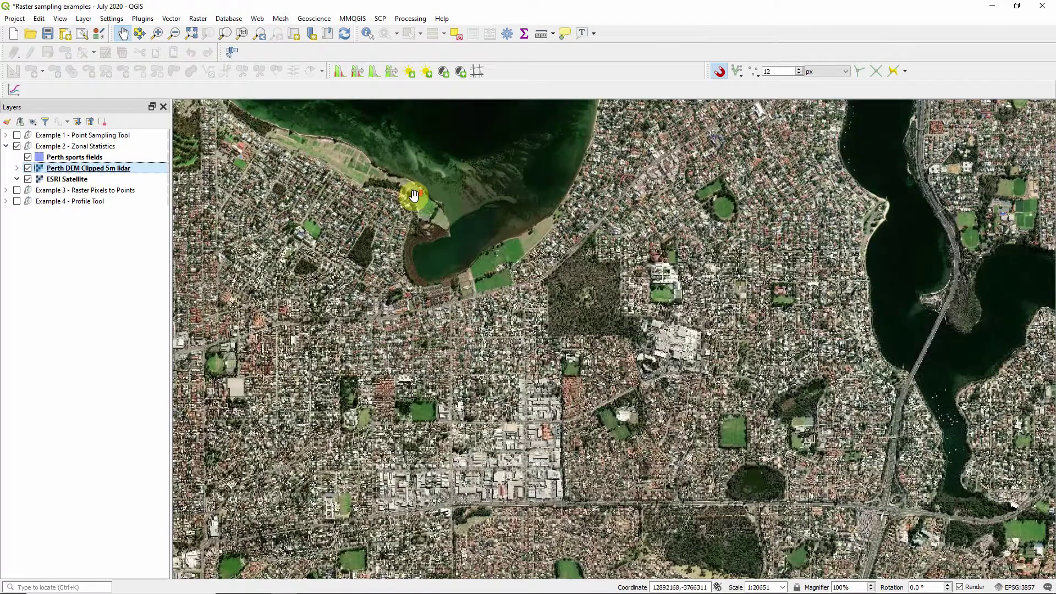
pyautogui.scroll(-1, 412, 191)
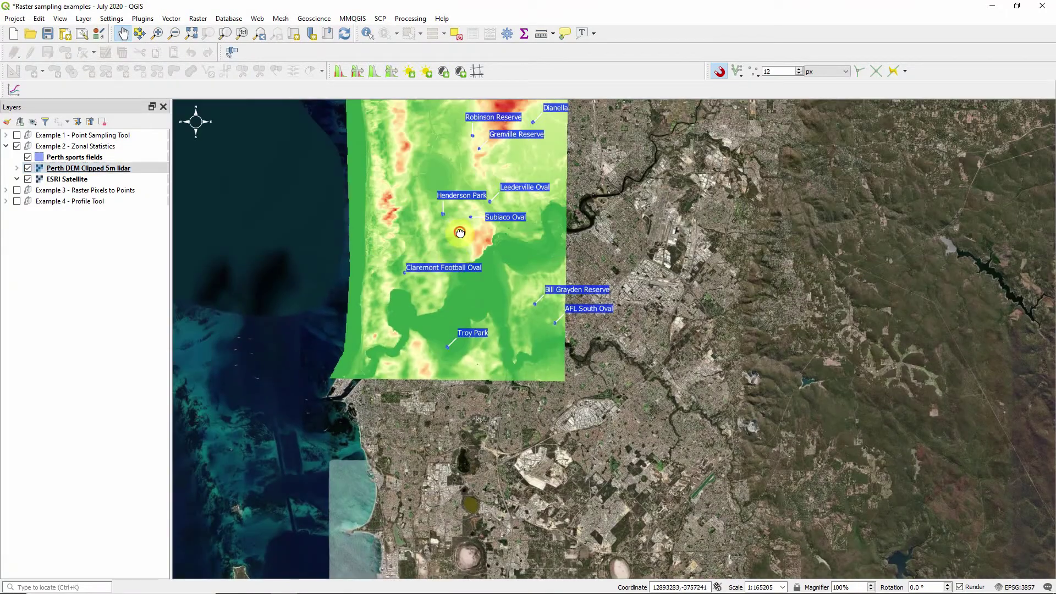
pyautogui.moveTo(455, 236); pyautogui.dragTo(474, 293)
pyautogui.rightClick(67, 162)
pyautogui.click(79, 167)
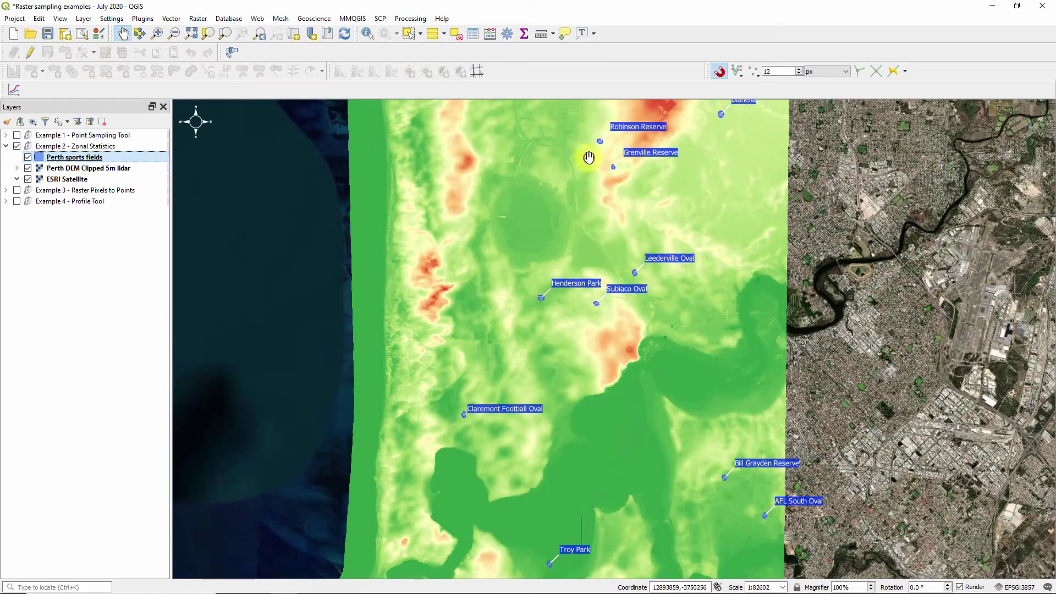
pyautogui.moveTo(584, 155); pyautogui.dragTo(585, 165)
# - Search 'zonal' in the Processing Toolbox and open the Zonal statistics algorithm
pyautogui.click(410, 18)
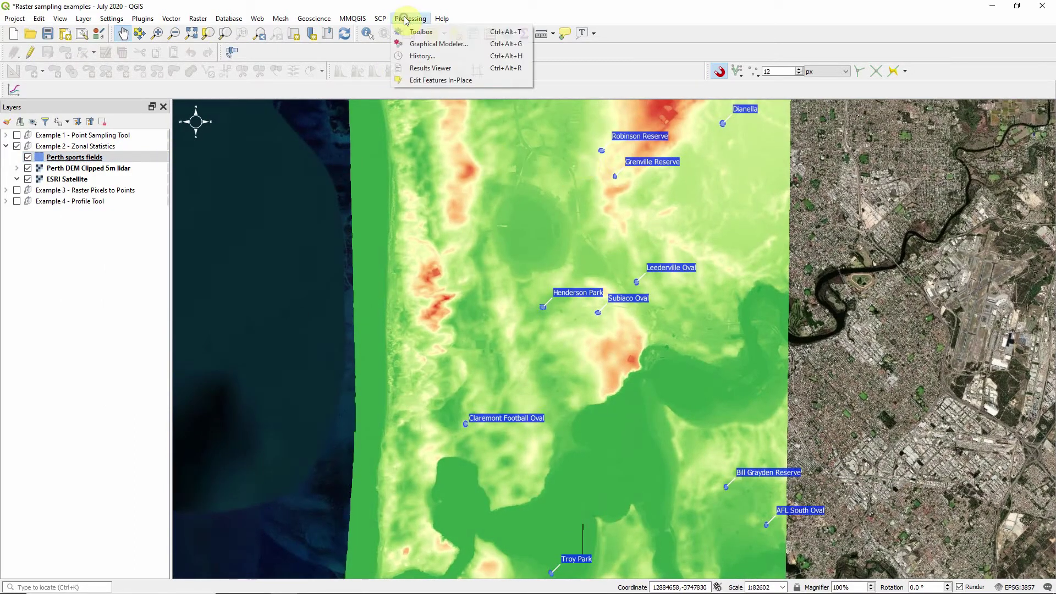
pyautogui.click(420, 32)
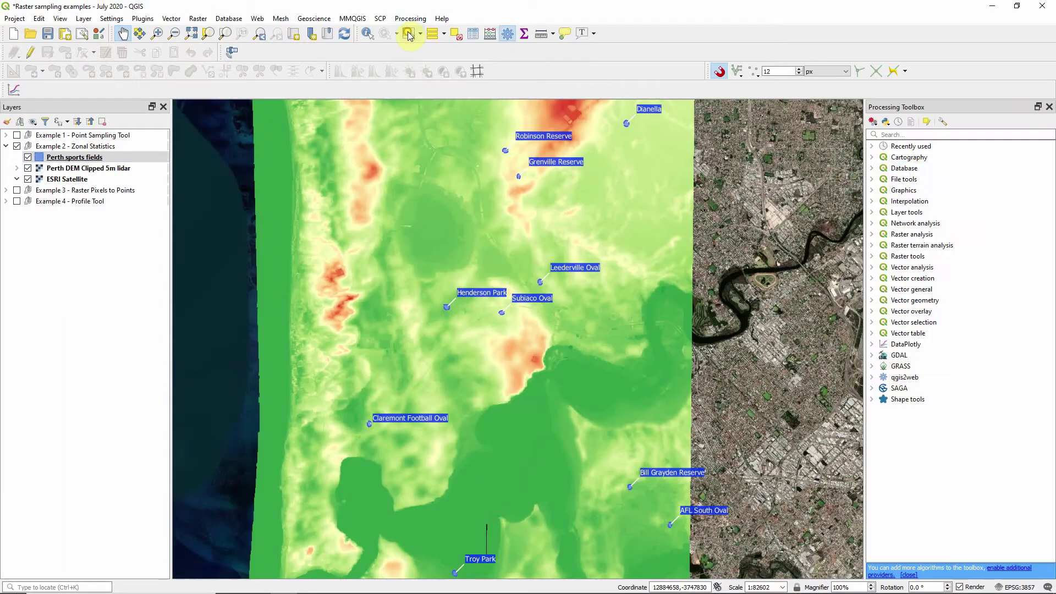
pyautogui.click(896, 135)
pyautogui.write('zonal')
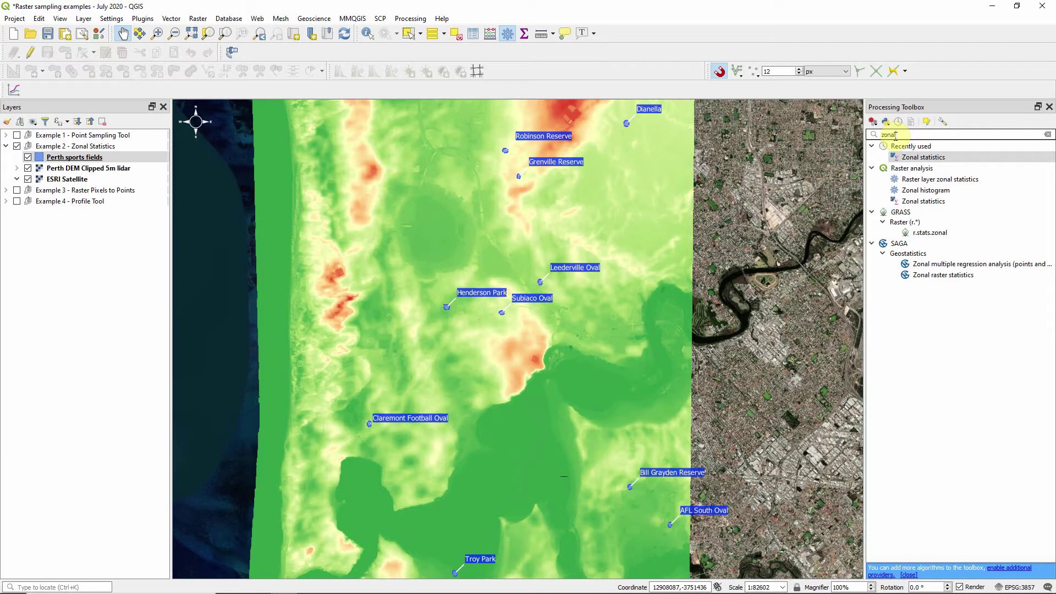
pyautogui.doubleClick(918, 157)
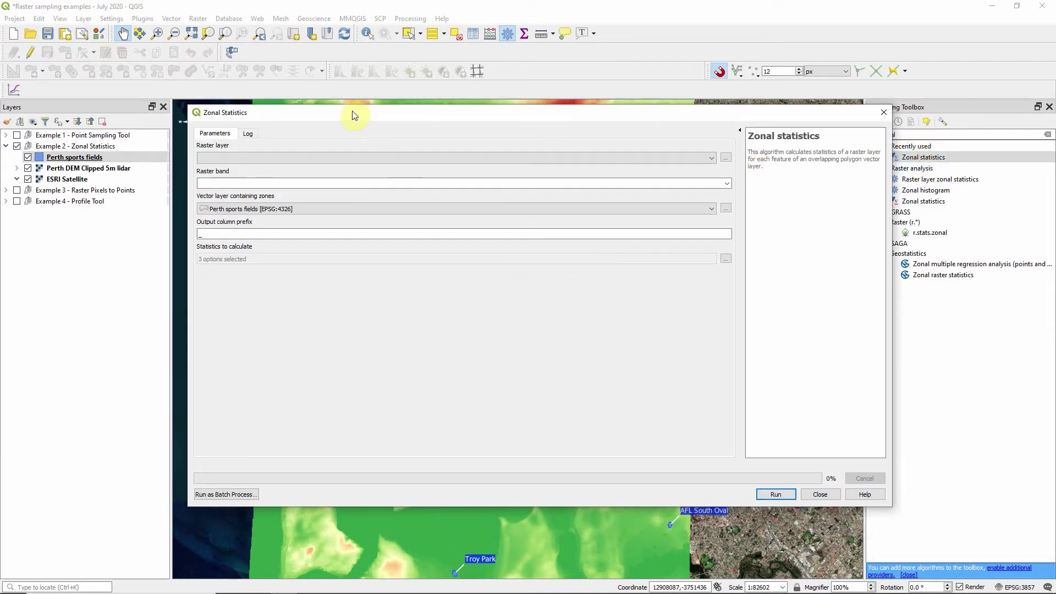
# - Use the Perth DEM Clipped 5m lidar raster with Perth sports fields as the zone layer
pyautogui.click(312, 158)
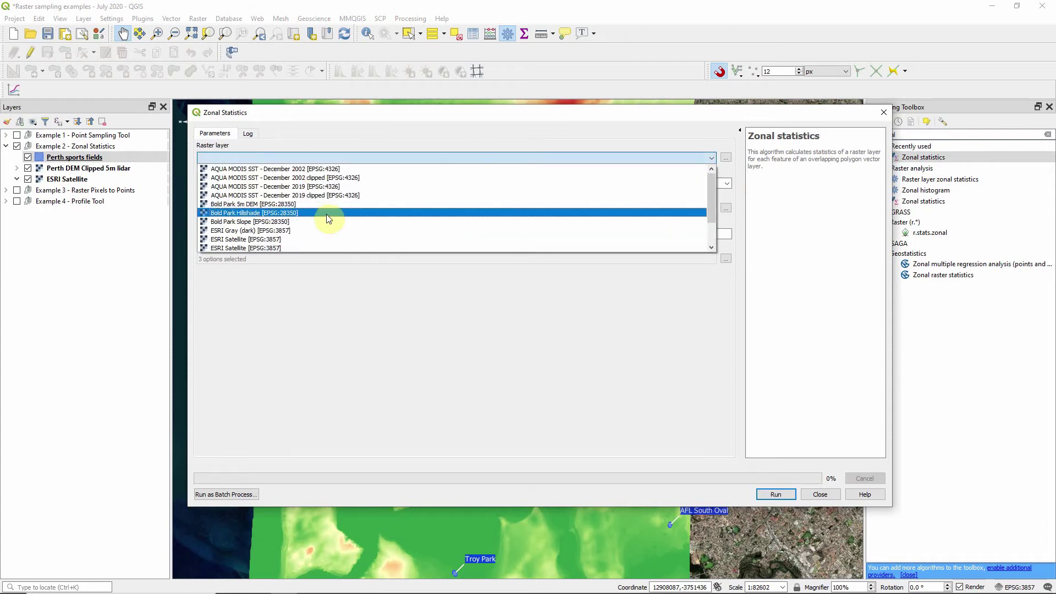
pyautogui.scroll(-2, 319, 221)
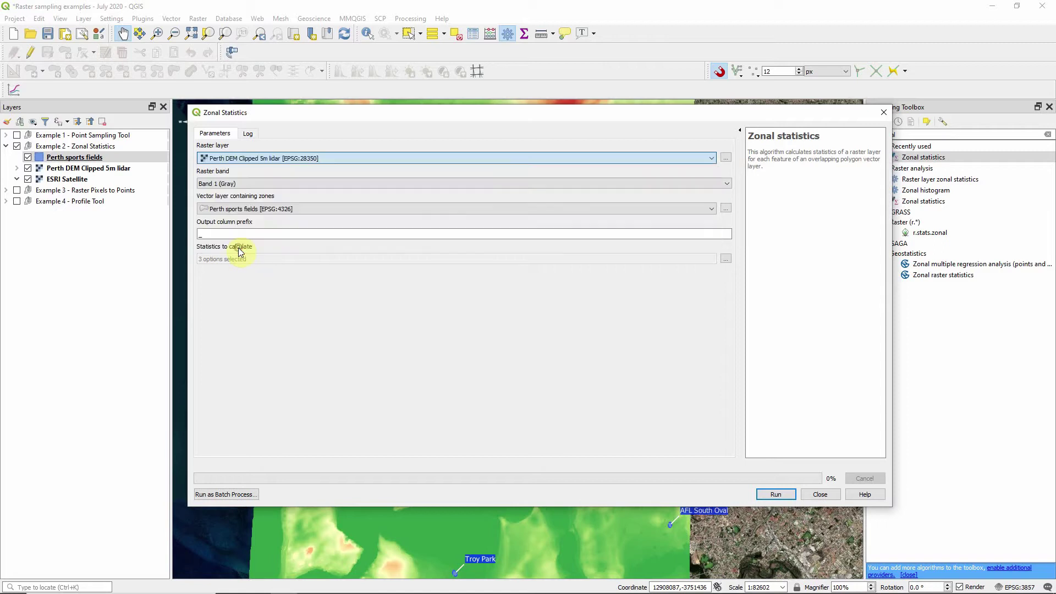
pyautogui.click(253, 210)
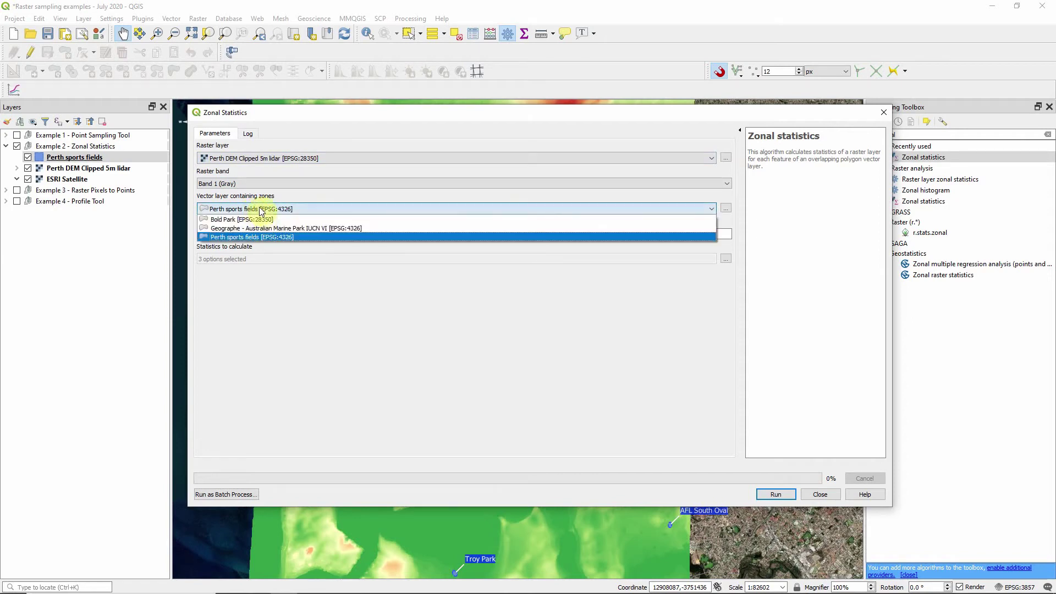
pyautogui.click(244, 237)
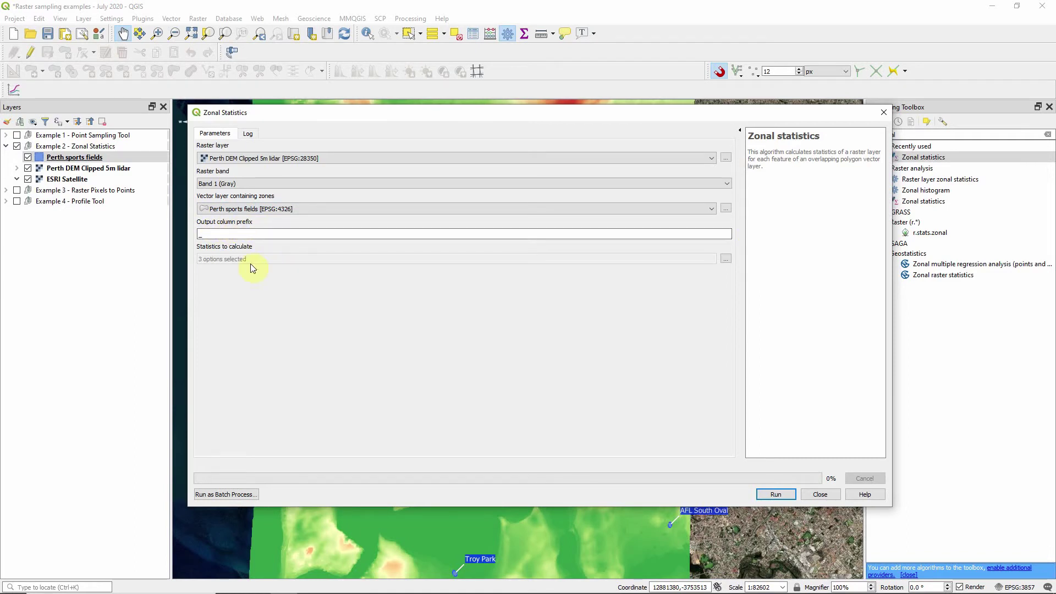
pyautogui.doubleClick(217, 234)
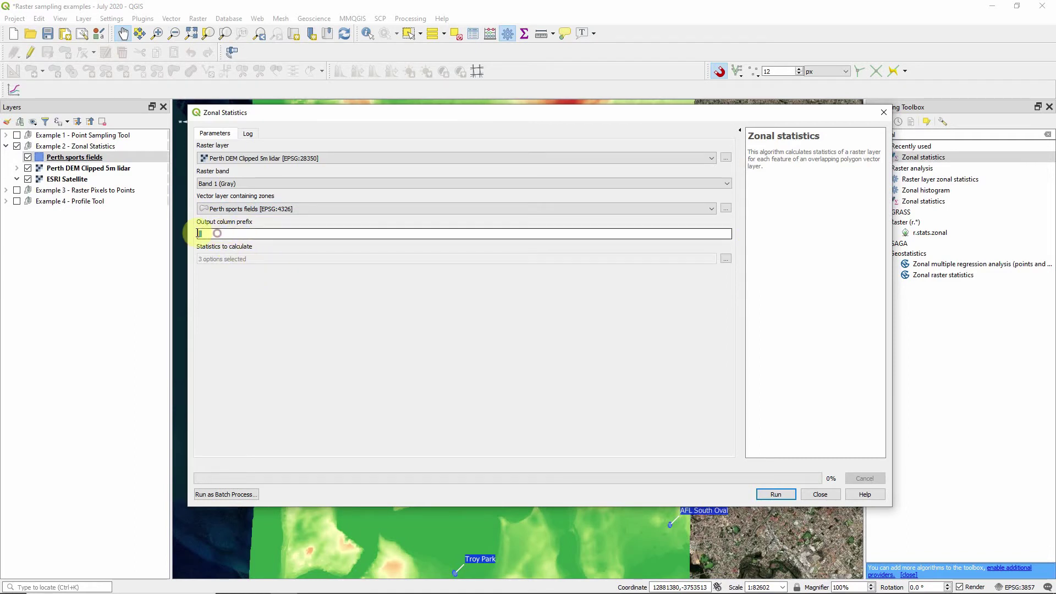
# - Limit the calculated statistics to Mean only
pyautogui.click(726, 260)
pyautogui.moveTo(649, 229); pyautogui.dragTo(532, 164)
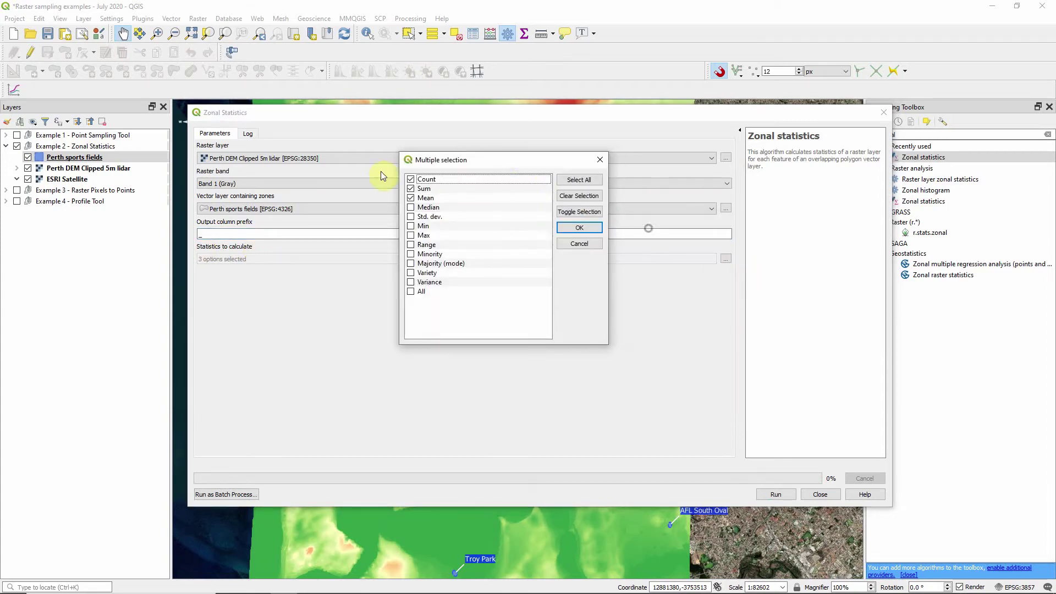
pyautogui.click(411, 179)
pyautogui.click(411, 188)
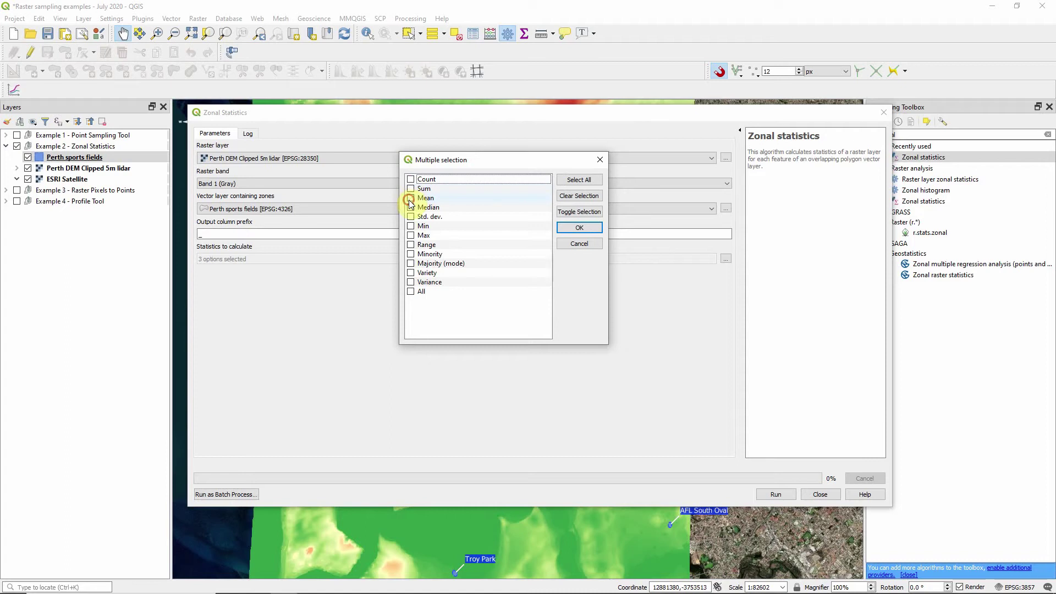
pyautogui.click(410, 198)
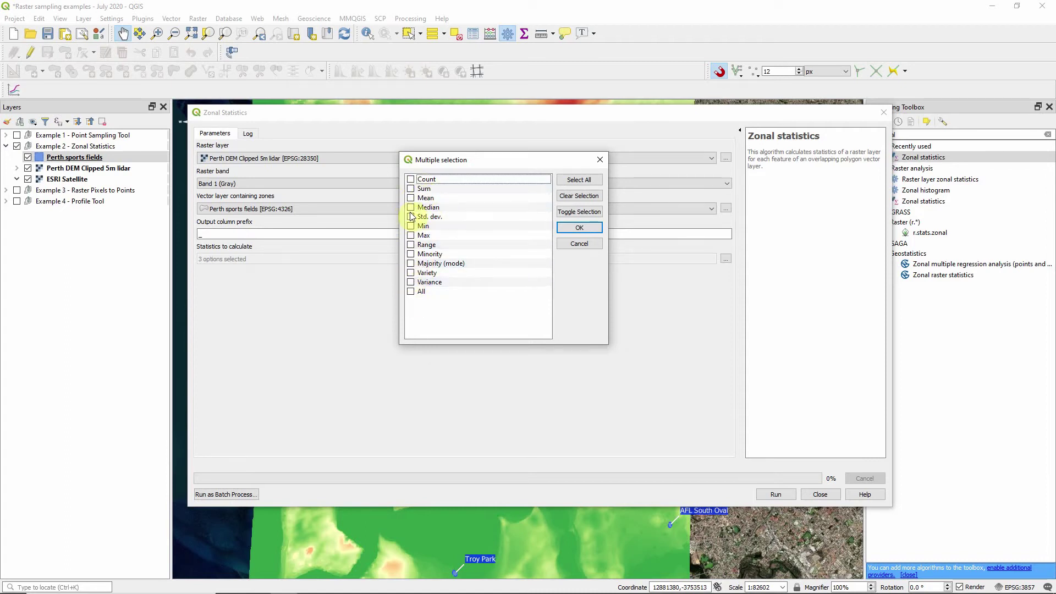
pyautogui.click(411, 199)
pyautogui.click(580, 227)
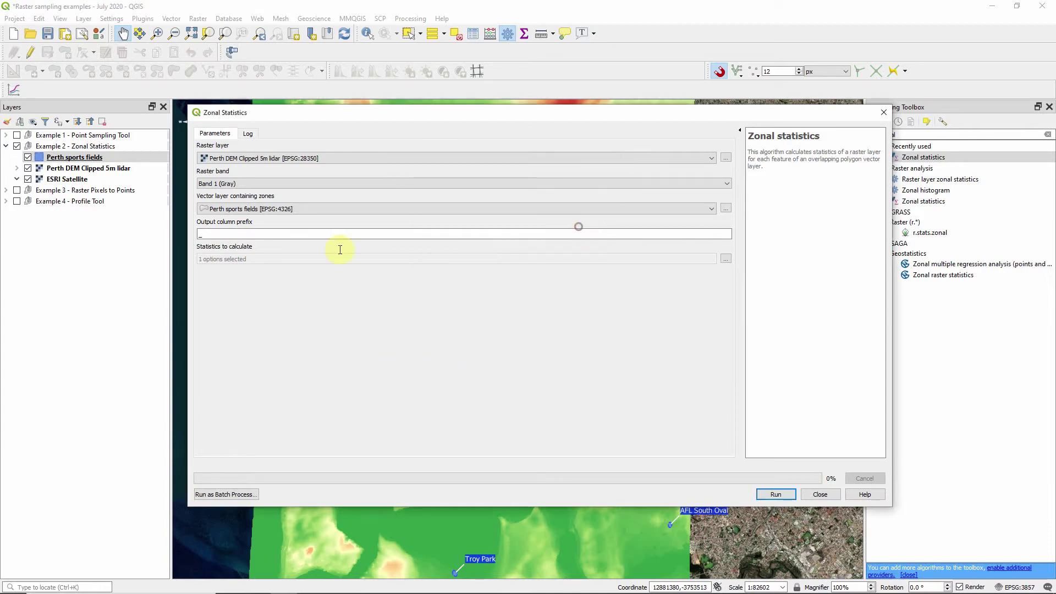
# - Set the column prefix to '_mean elevation', then run and close Zonal Statistics
pyautogui.doubleClick(208, 234)
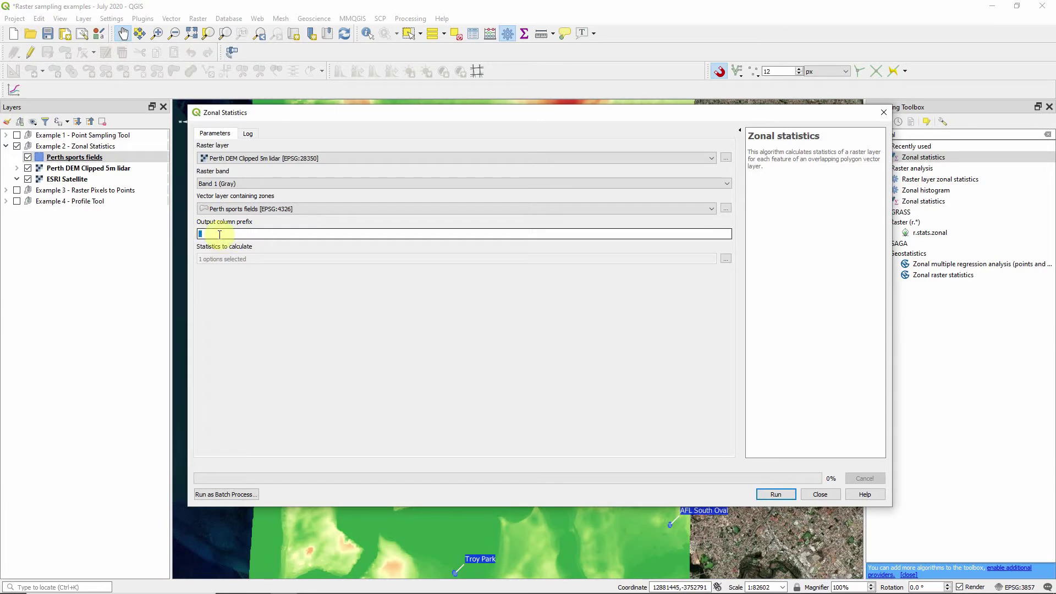
pyautogui.click(216, 235)
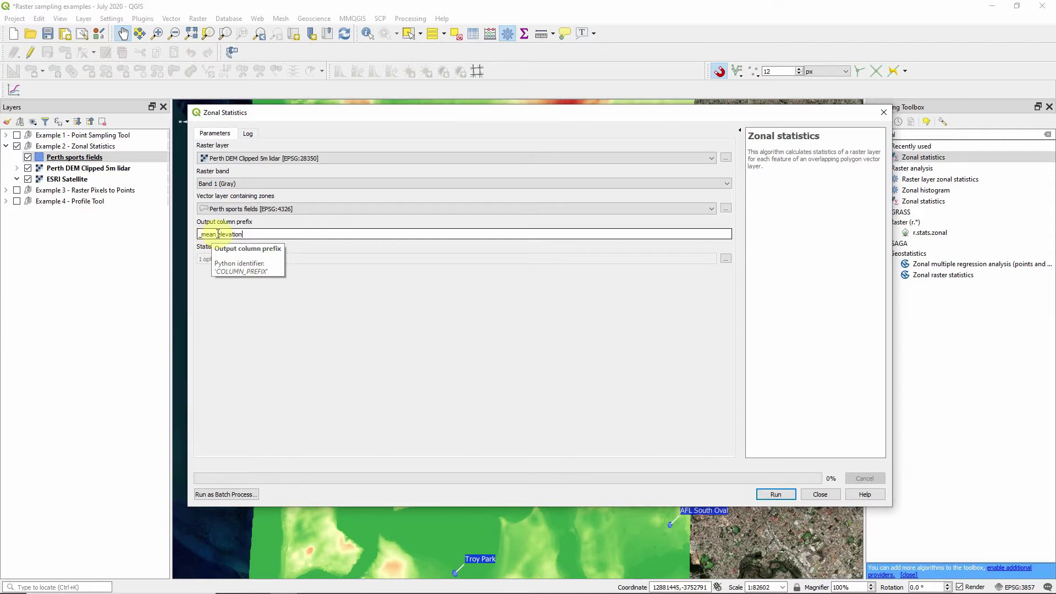
pyautogui.click(776, 495)
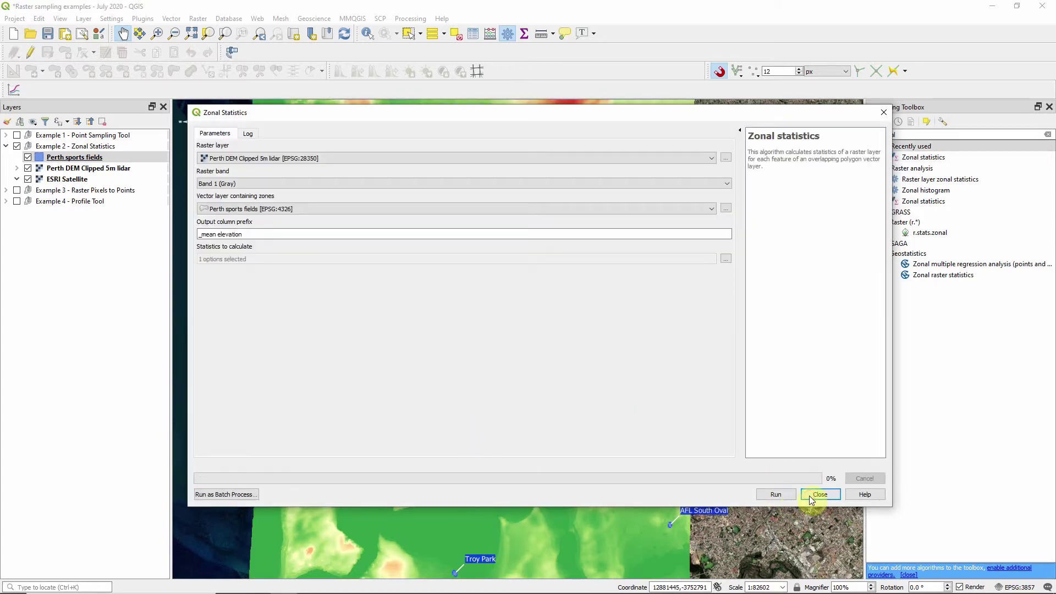
pyautogui.click(819, 495)
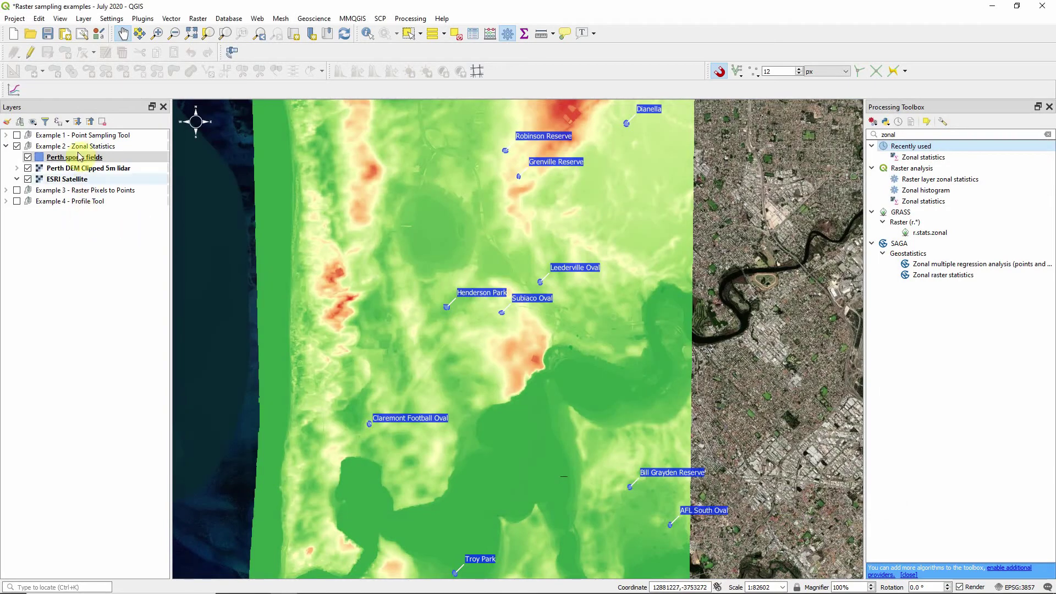
# - Hide the DEM and check _mean elevationmean for AFL South Oval, Henderson Park and Subiaco Oval (32.38)
pyautogui.click(28, 168)
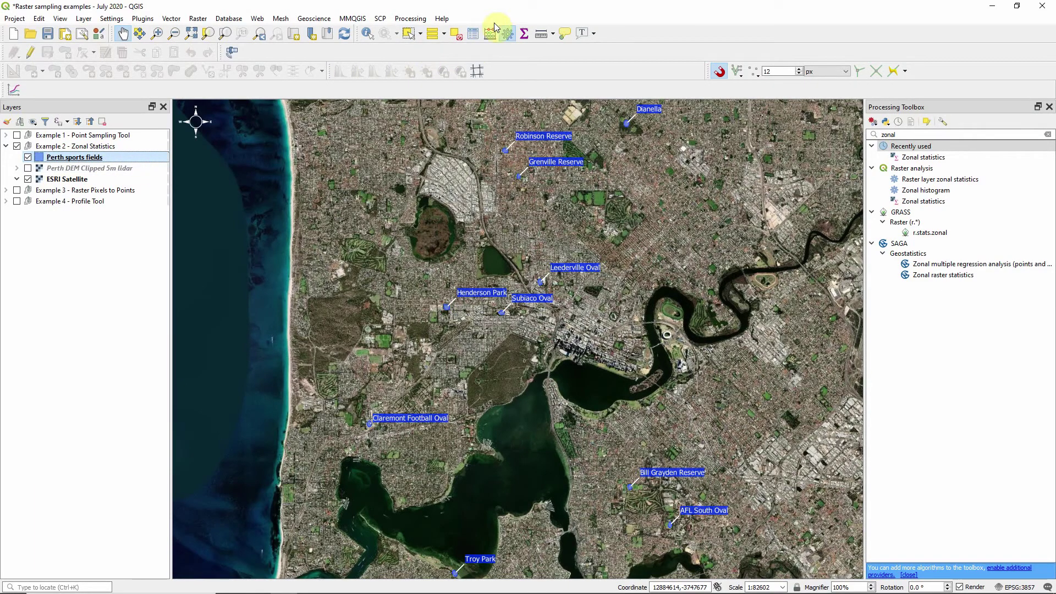
pyautogui.click(475, 34)
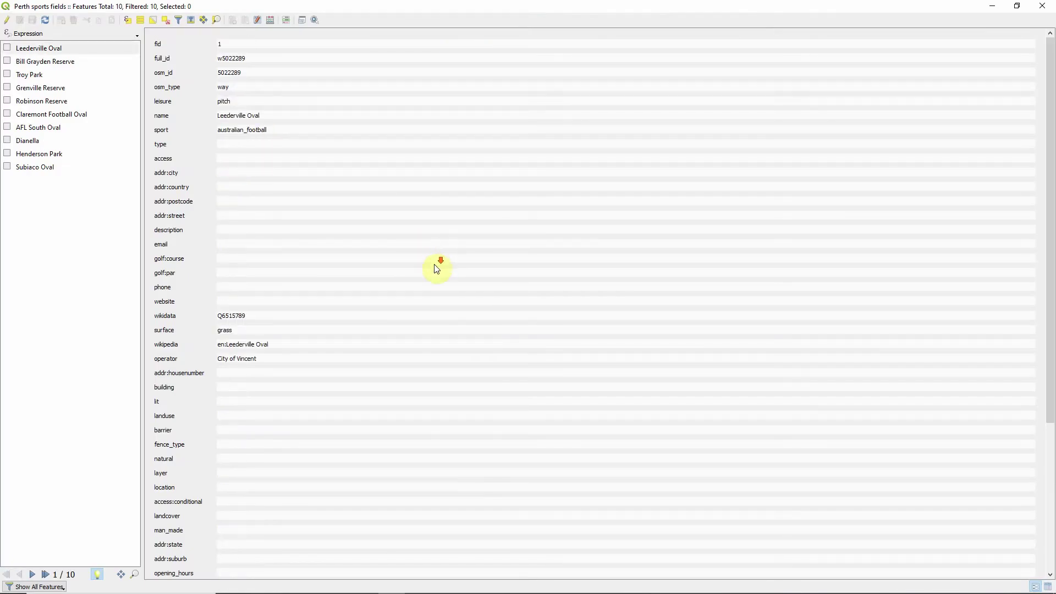
pyautogui.scroll(-5, 436, 269)
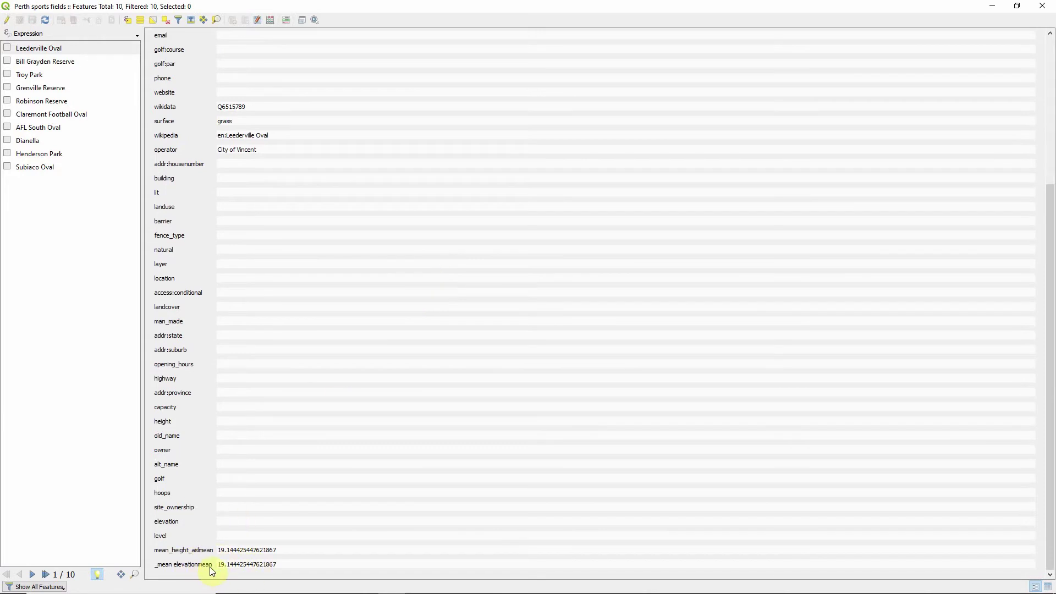
pyautogui.click(277, 563)
pyautogui.click(33, 131)
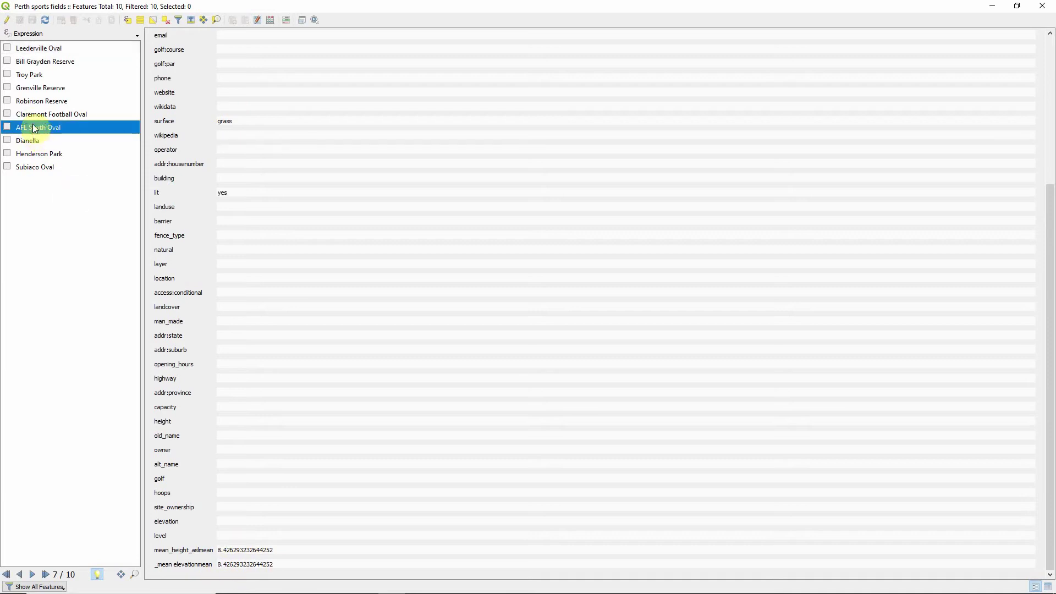
pyautogui.click(33, 154)
pyautogui.click(36, 167)
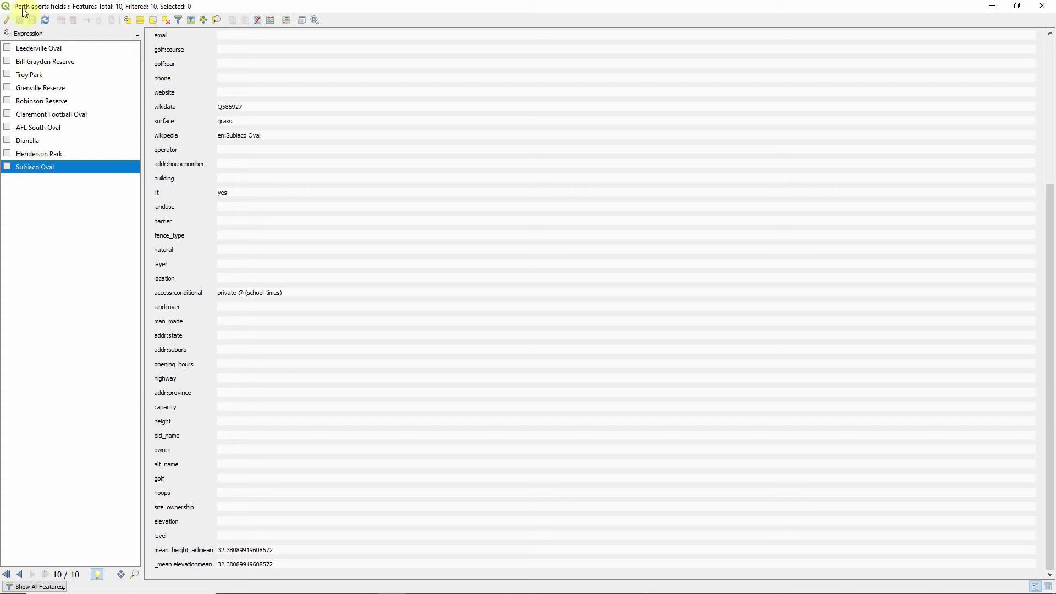
pyautogui.click(1042, 6)
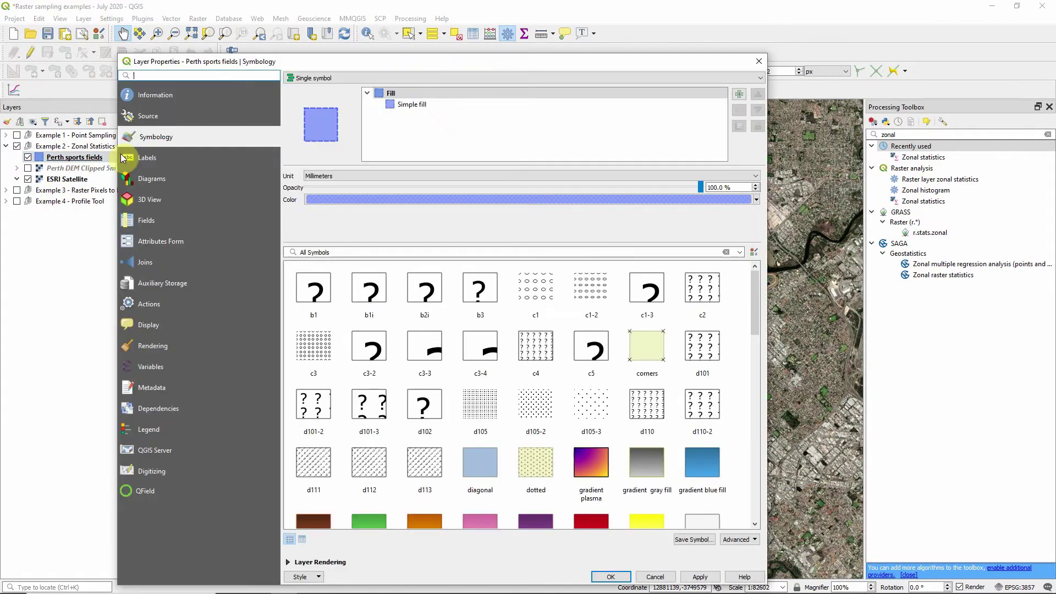
# - Open the Perth sports fields Labels settings and the expression editor for the label Value
pyautogui.doubleClick(81, 159)
pyautogui.moveTo(356, 61); pyautogui.dragTo(347, 33)
pyautogui.click(145, 130)
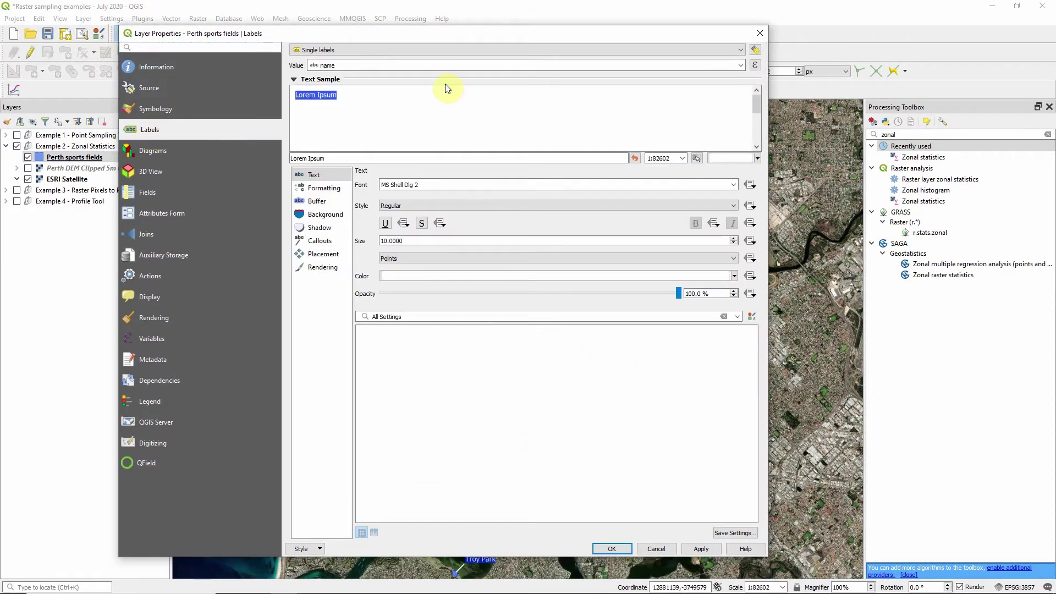
pyautogui.click(756, 65)
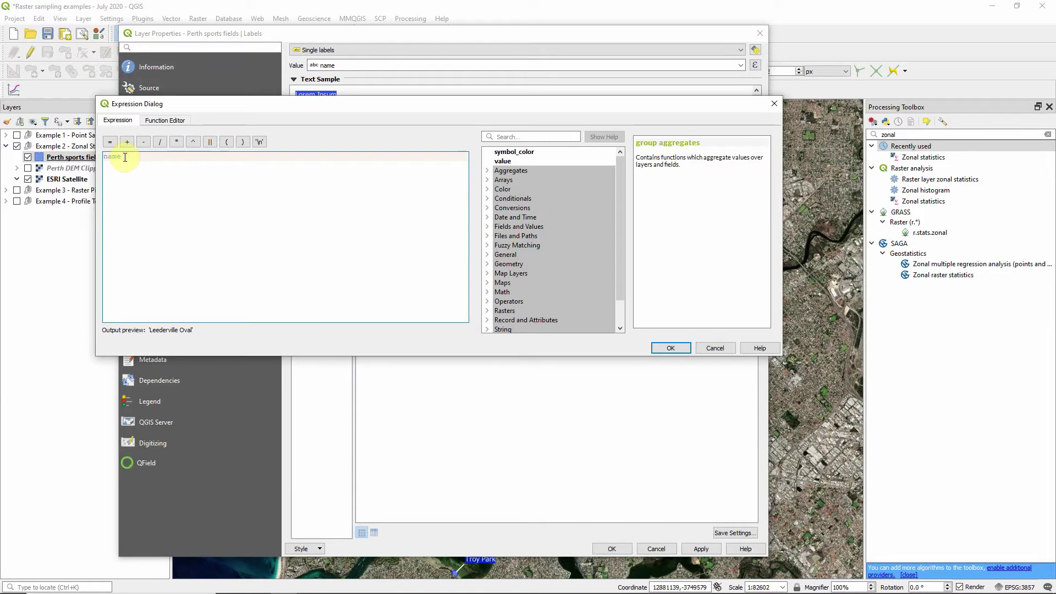
# - Build a label expression joining name, a line break and the _mean elevationmean field
pyautogui.click(209, 142)
pyautogui.click(260, 141)
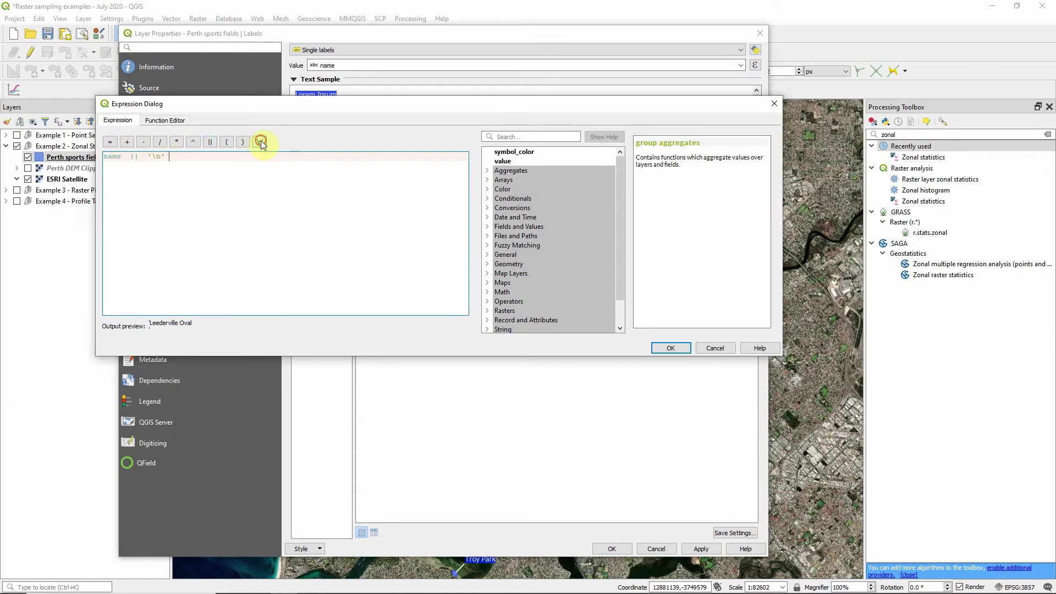
pyautogui.press('Return')
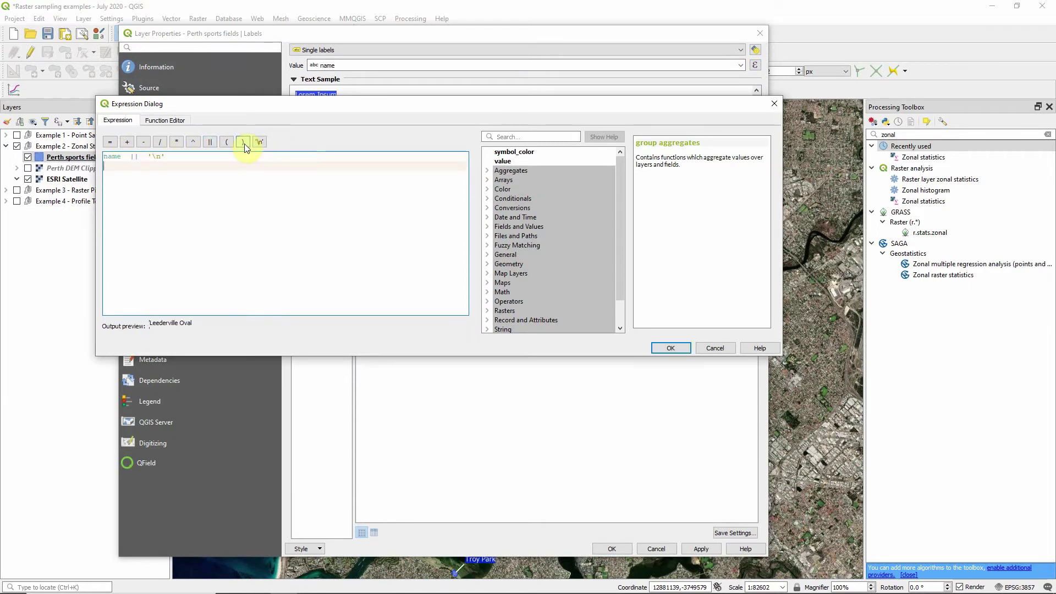
pyautogui.click(487, 226)
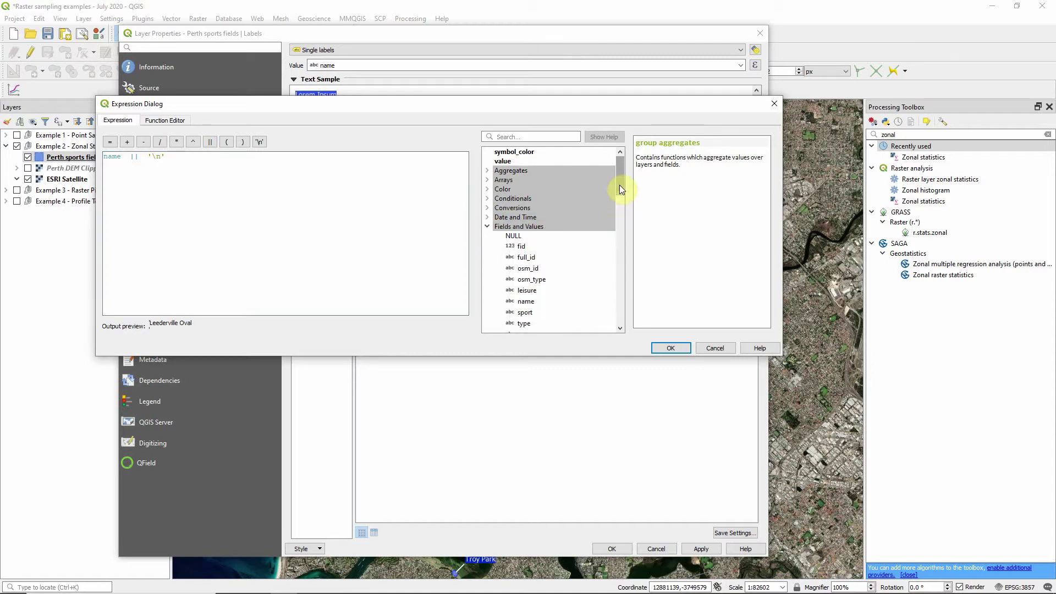
pyautogui.moveTo(620, 185); pyautogui.dragTo(630, 299)
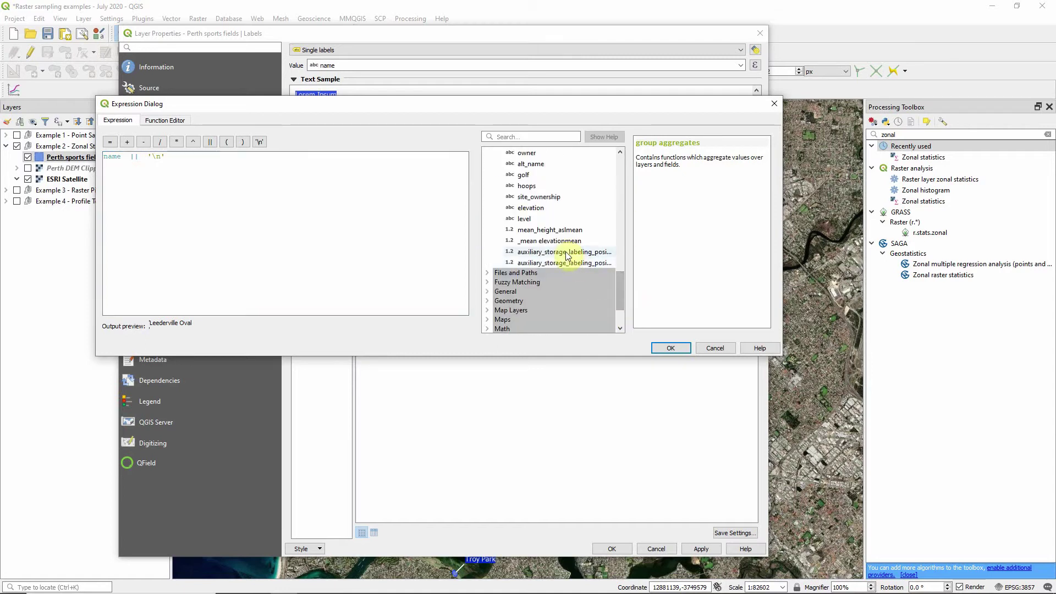
pyautogui.click(535, 230)
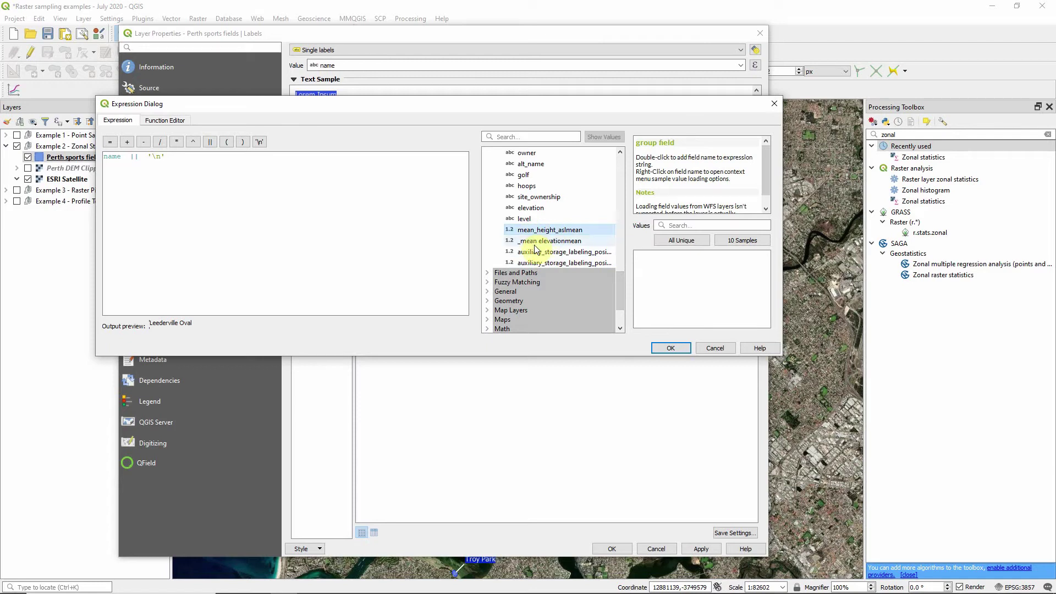
pyautogui.doubleClick(533, 242)
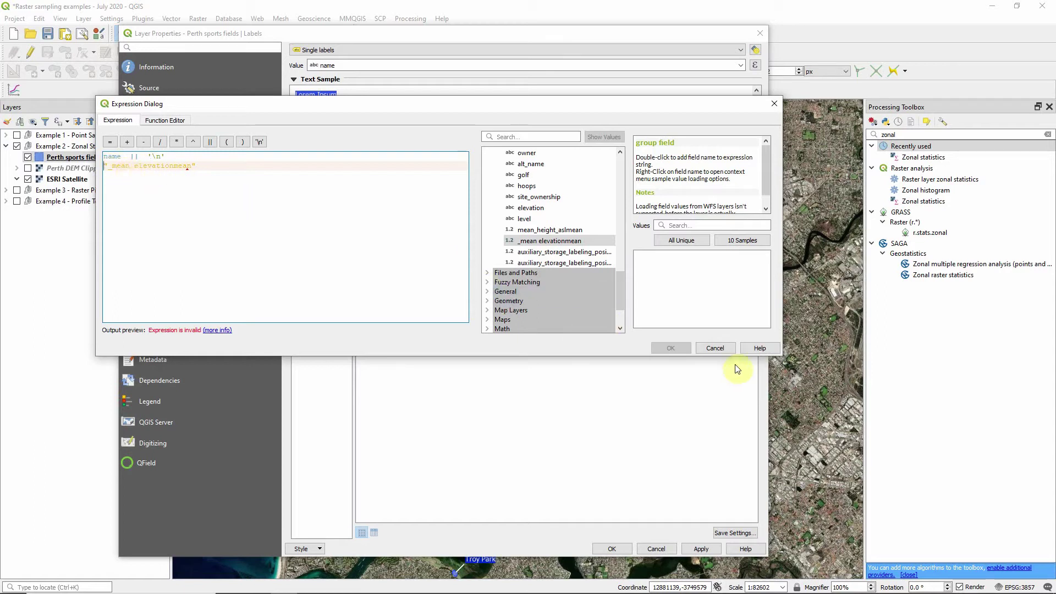
pyautogui.click(171, 158)
pyautogui.click(210, 142)
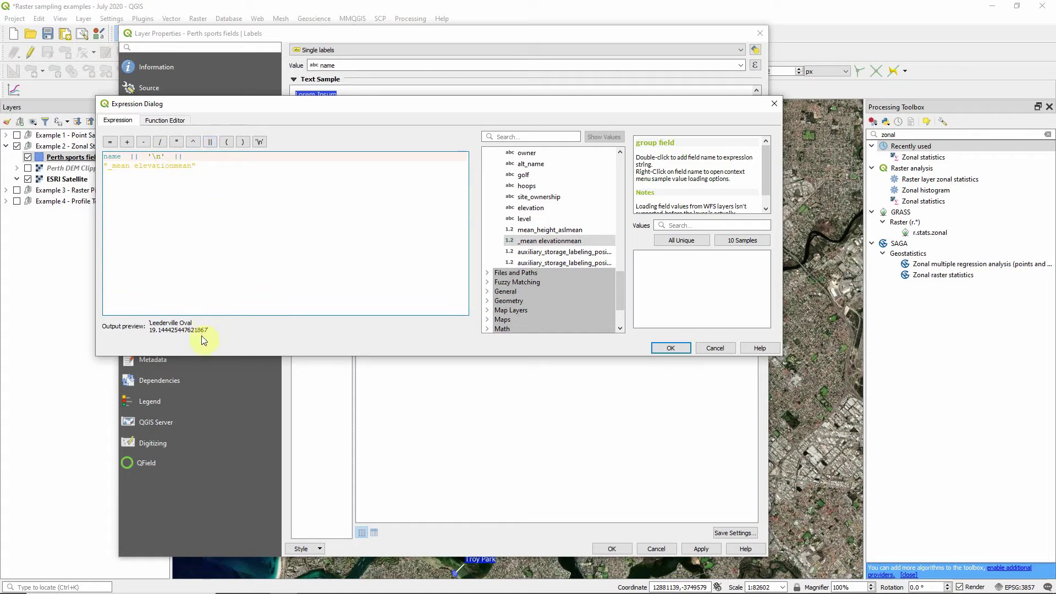
# - Wrap the elevation in round(…, 0), append 'm elevation', and apply the new labels
pyautogui.moveTo(209, 331)
pyautogui.mouseDown()
pyautogui.moveTo(154, 333)
pyautogui.moveTo(212, 334)
pyautogui.mouseUp()
pyautogui.click(151, 336)
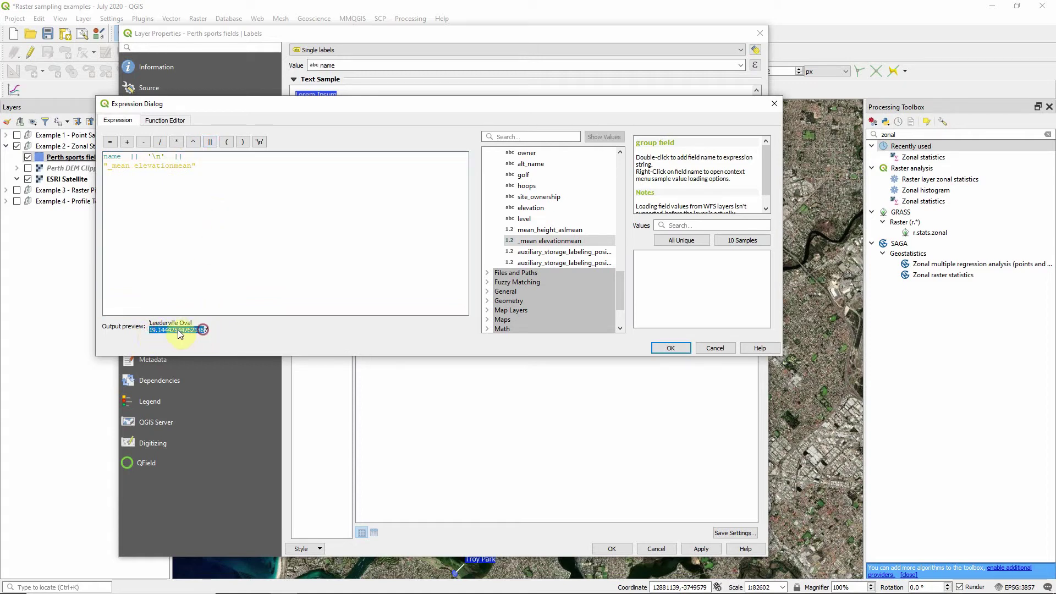
pyautogui.click(104, 164)
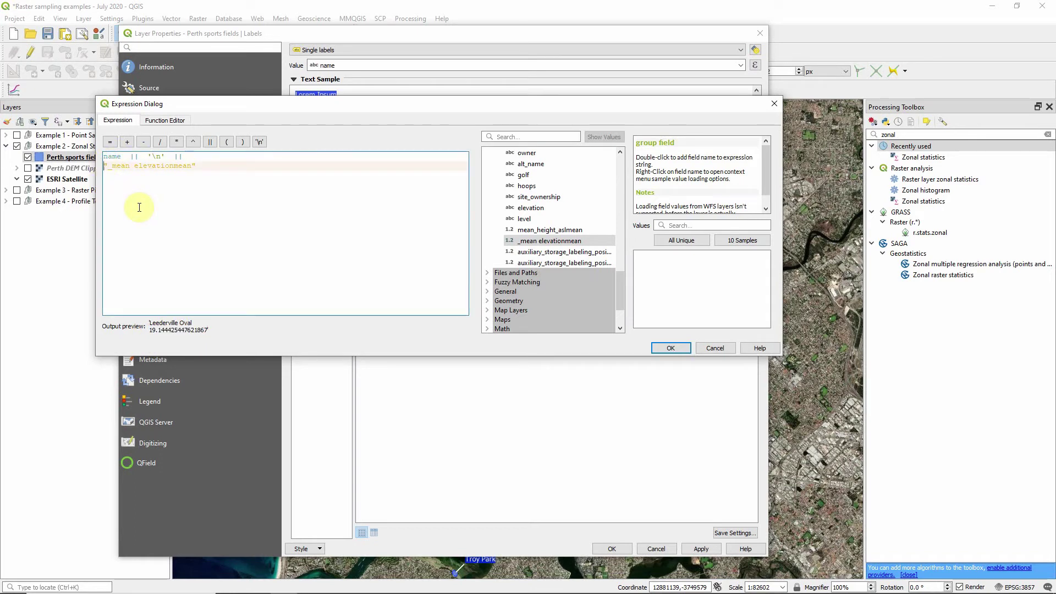
pyautogui.write('round(')
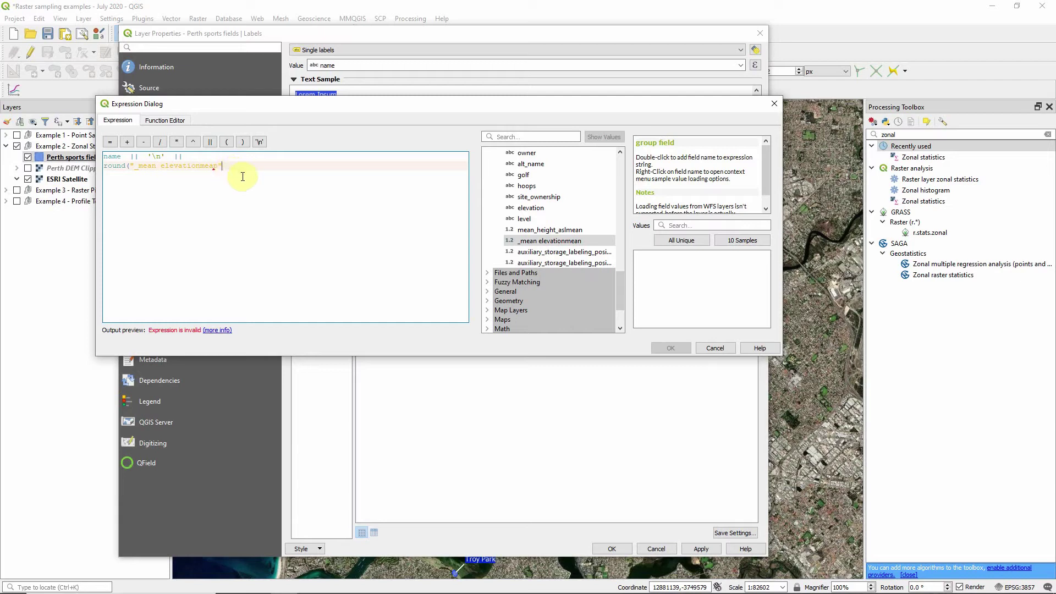
pyautogui.write(',')
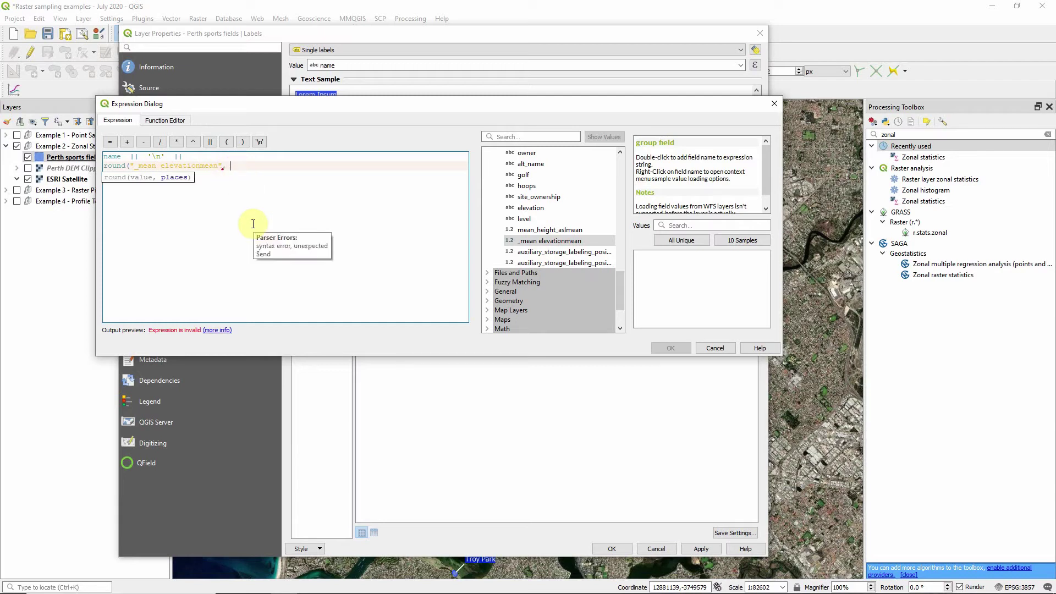
pyautogui.write(' 0)')
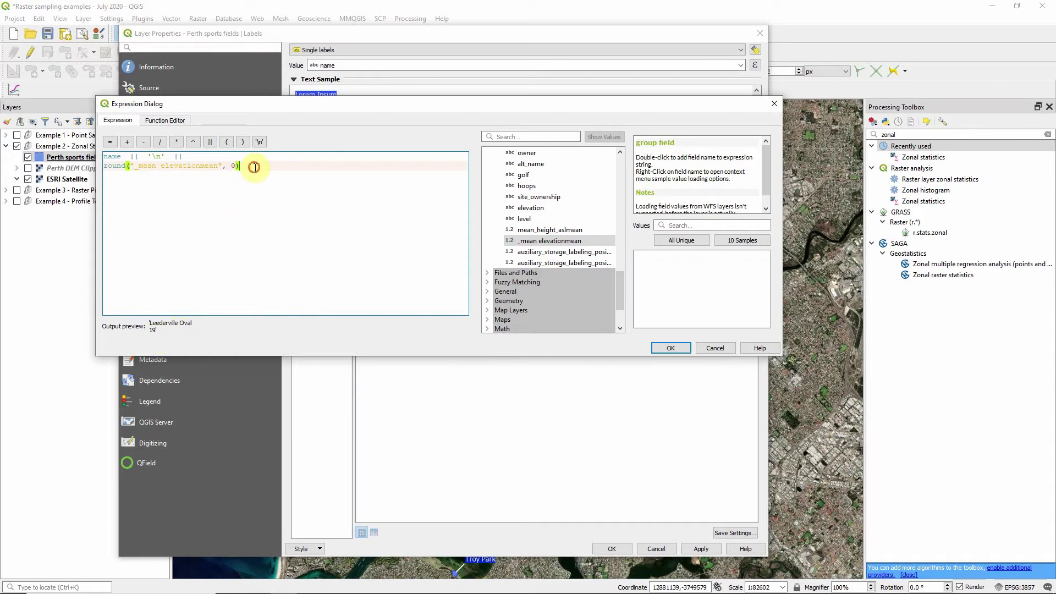
pyautogui.click(210, 142)
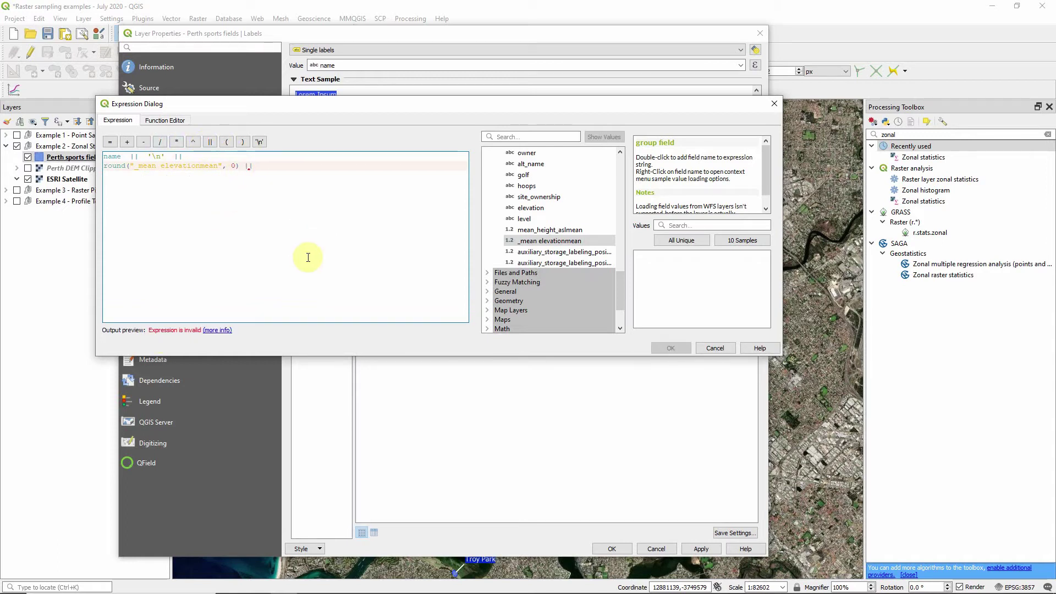
pyautogui.write("'")
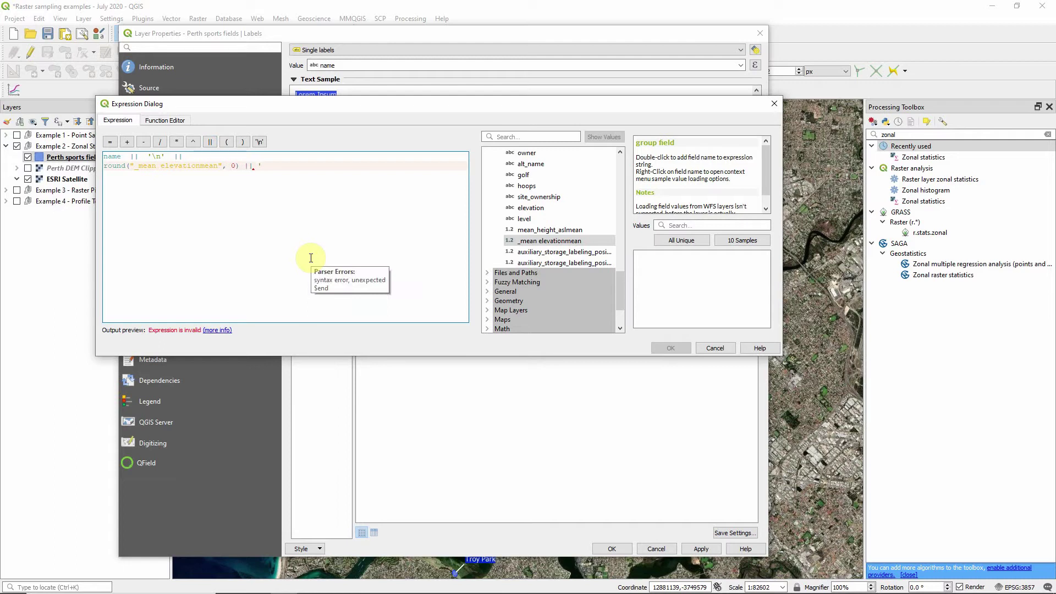
pyautogui.write("m elevation'")
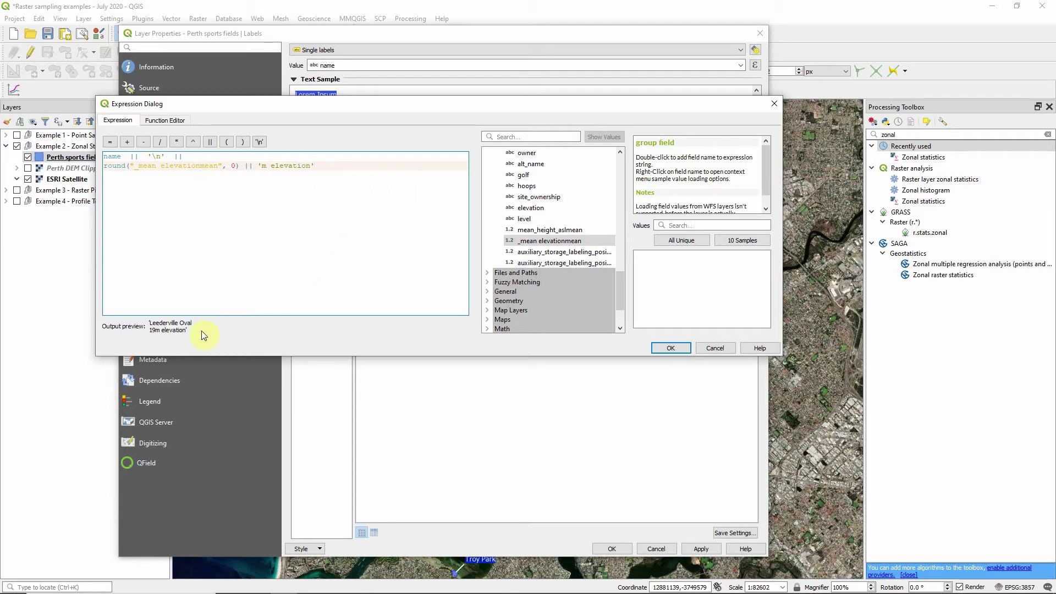
pyautogui.click(670, 349)
pyautogui.click(697, 550)
pyautogui.click(610, 550)
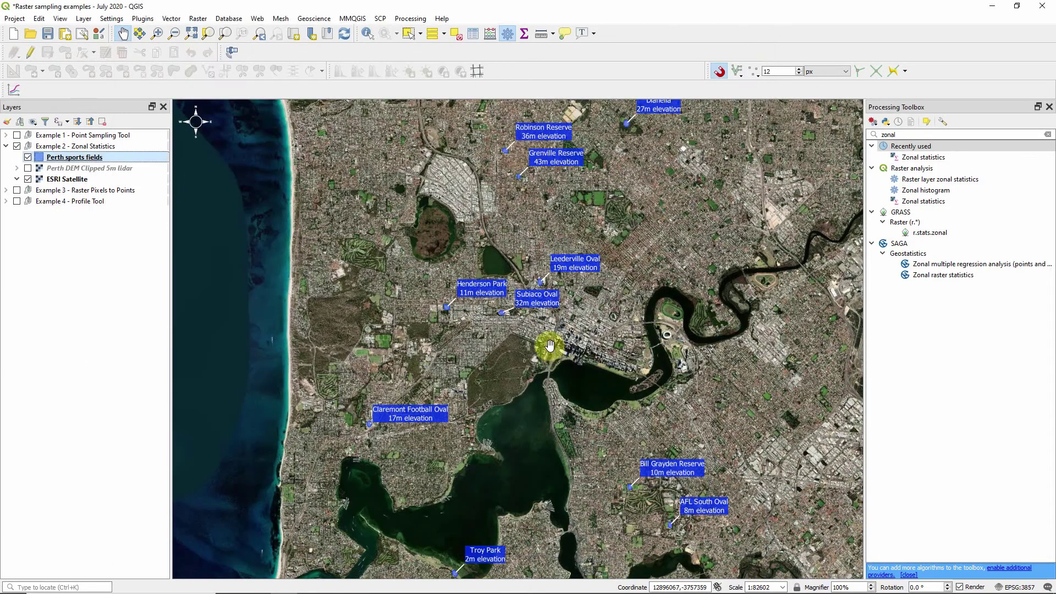
# - Turn the Perth DEM Clipped 5m lidar raster on and centre the map on Grenville Reserve
pyautogui.scroll(-1, 551, 352)
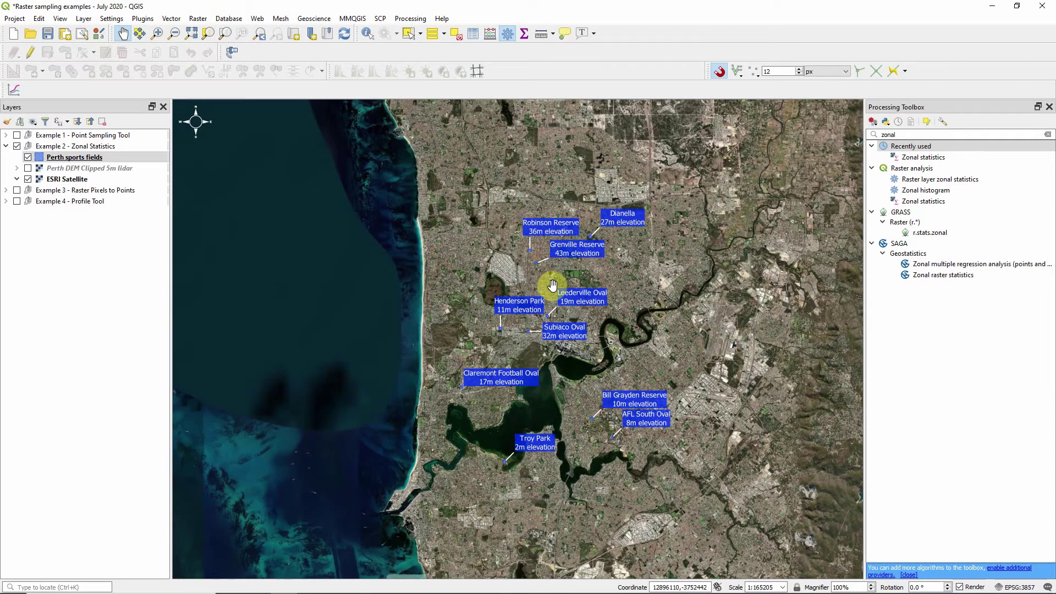
pyautogui.click(28, 168)
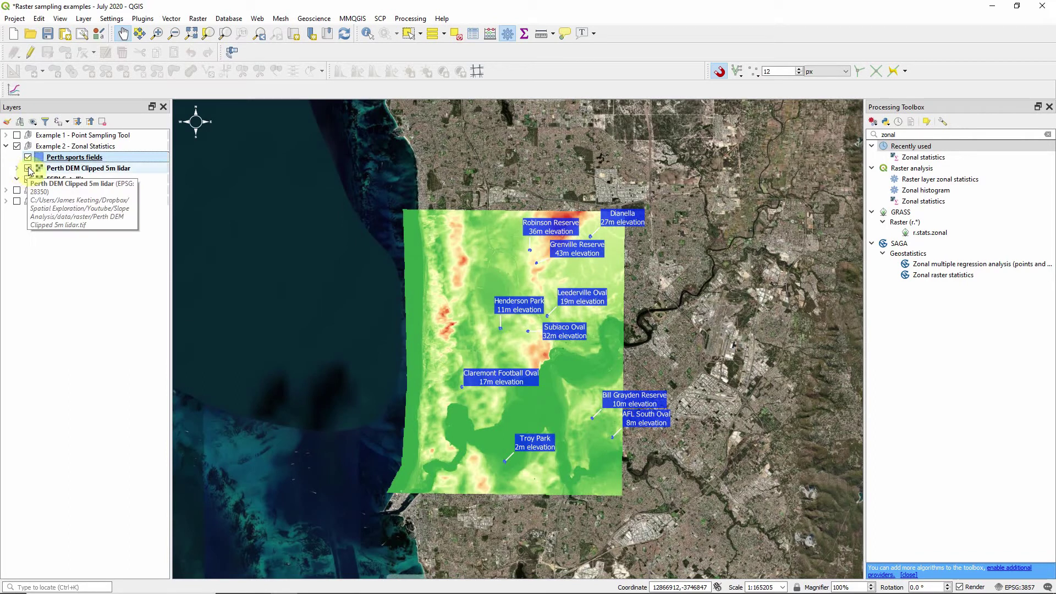
pyautogui.click(28, 169)
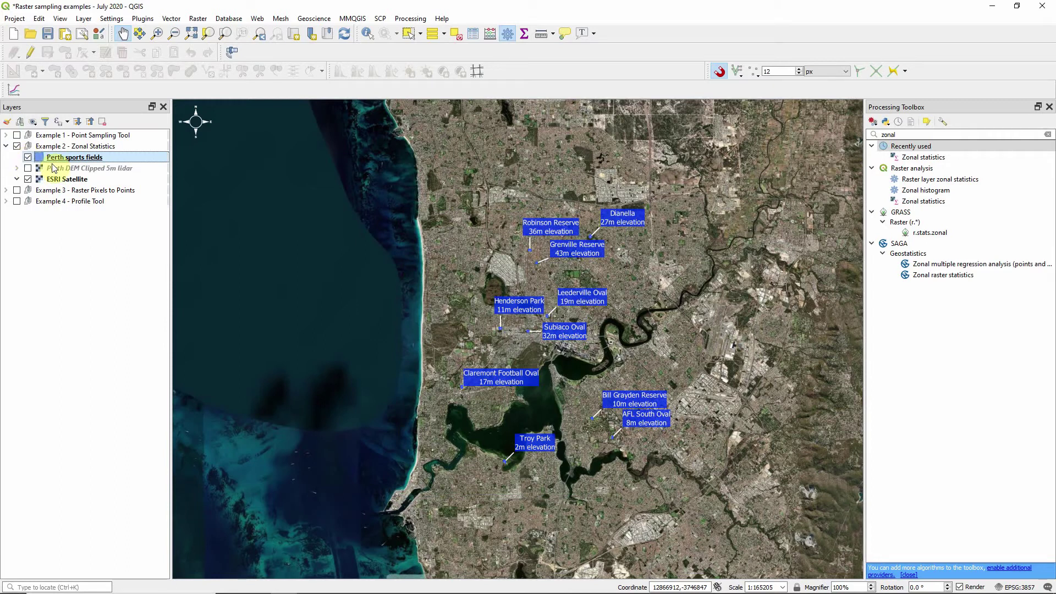
pyautogui.scroll(2, 536, 265)
pyautogui.scroll(4, 535, 265)
pyautogui.click(28, 168)
pyautogui.scroll(1, 496, 266)
pyautogui.moveTo(496, 266); pyautogui.dragTo(447, 273)
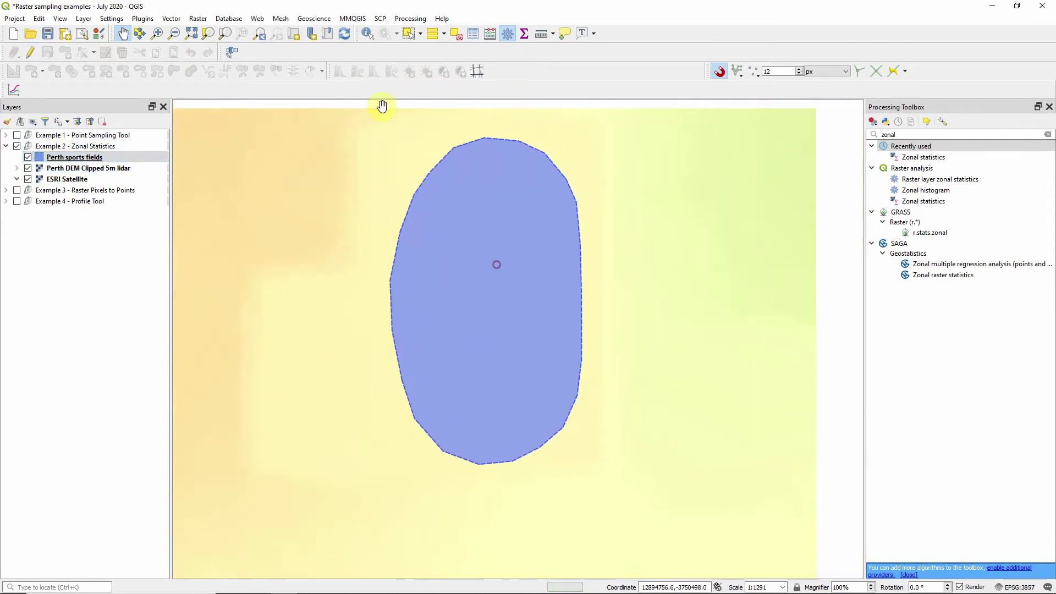
# - Stretch the DEM colours to the visible elevation range and collapse the Example 2 group
pyautogui.click(71, 168)
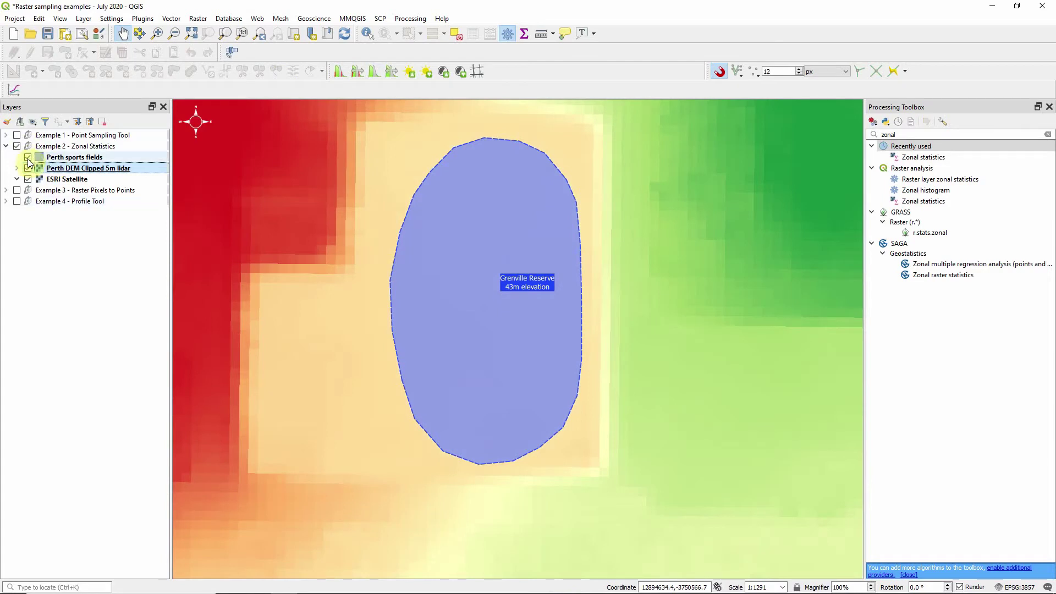
pyautogui.click(28, 157)
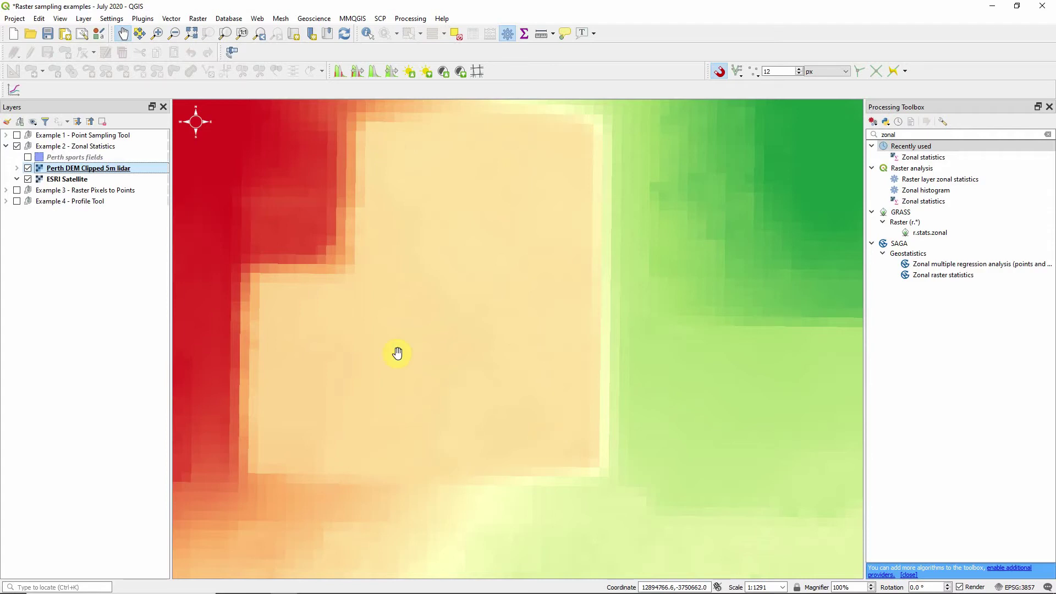
pyautogui.click(27, 157)
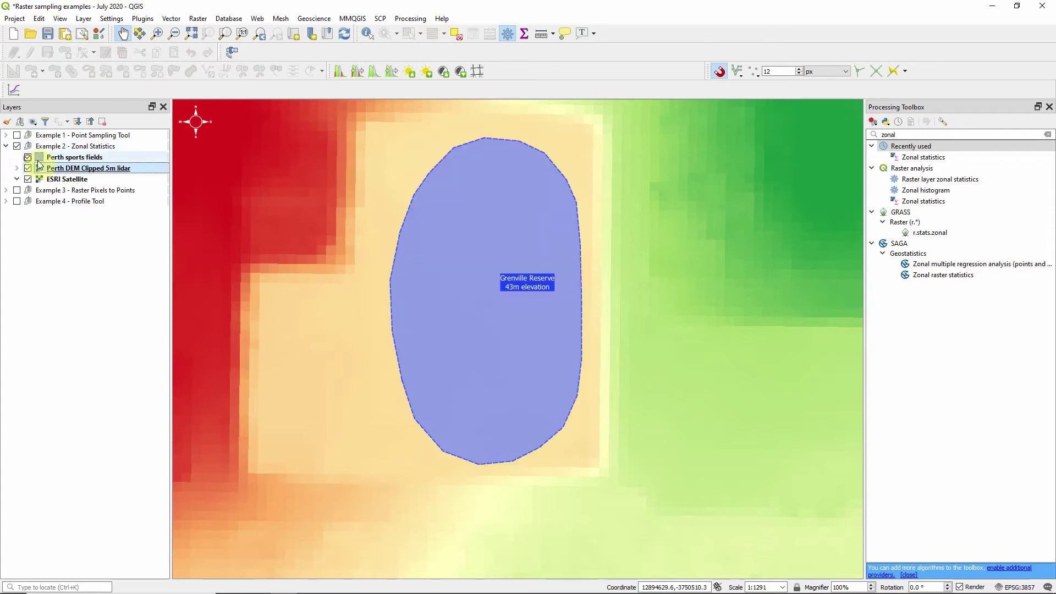
pyautogui.scroll(-3, 290, 229)
pyautogui.scroll(-1, 293, 230)
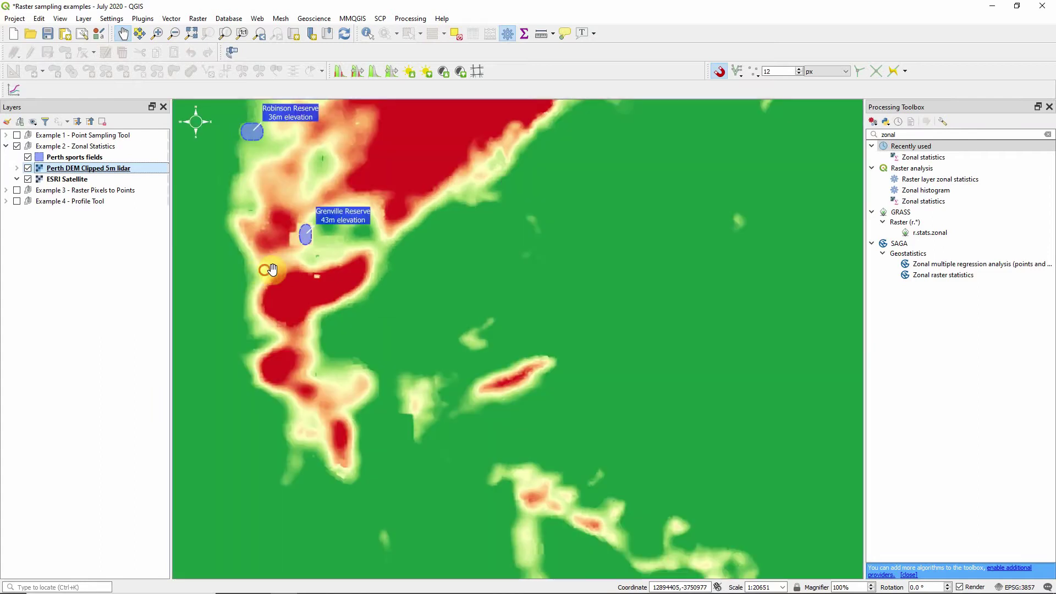
pyautogui.moveTo(266, 271); pyautogui.dragTo(322, 267)
pyautogui.click(388, 72)
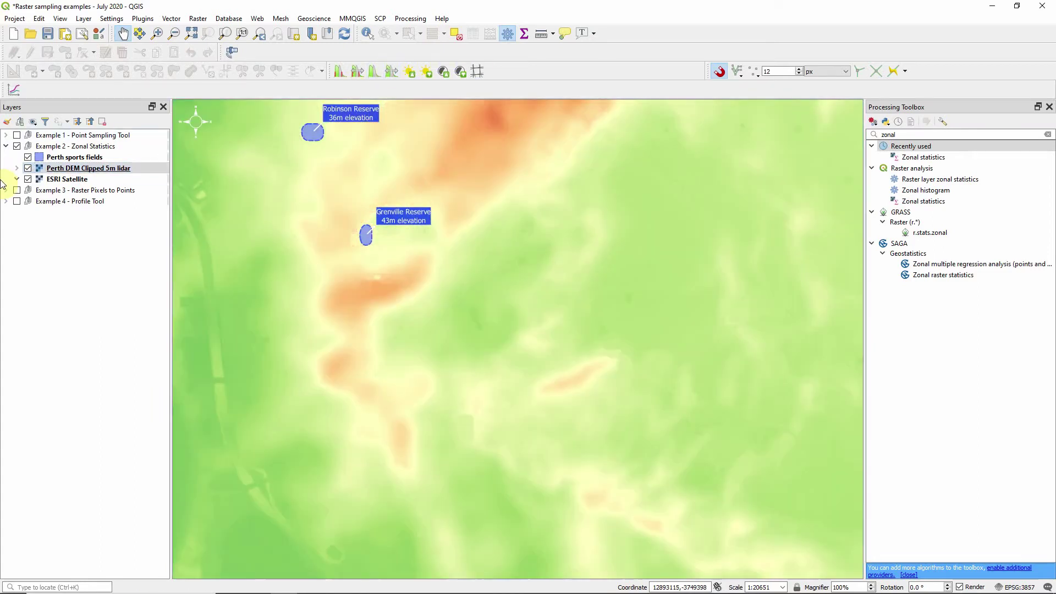
pyautogui.click(6, 146)
pyautogui.click(72, 147)
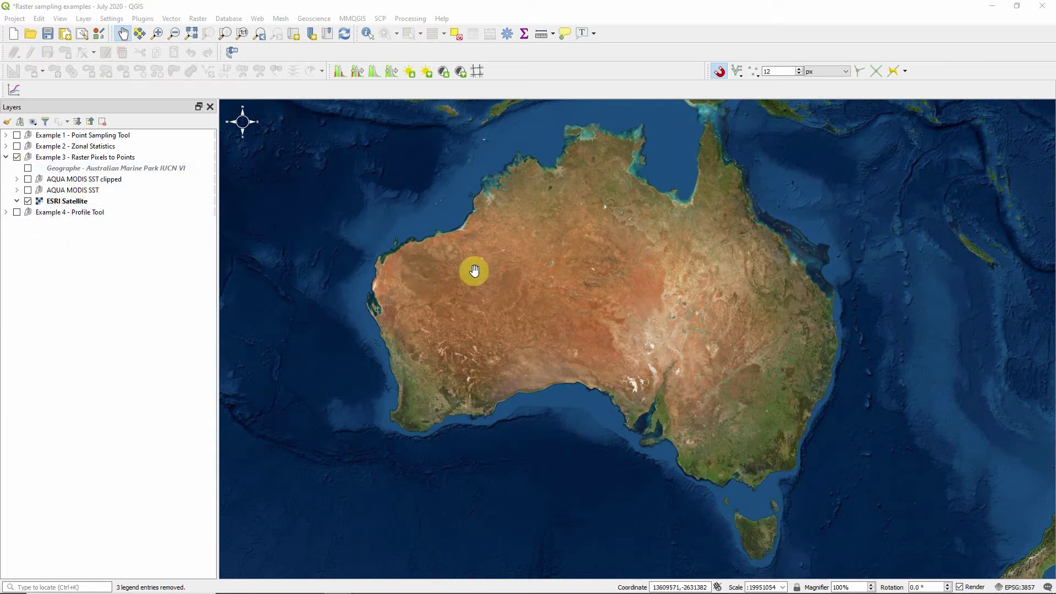
# - Zoom the map to the extent of the Geographe marine park layer
pyautogui.click(28, 190)
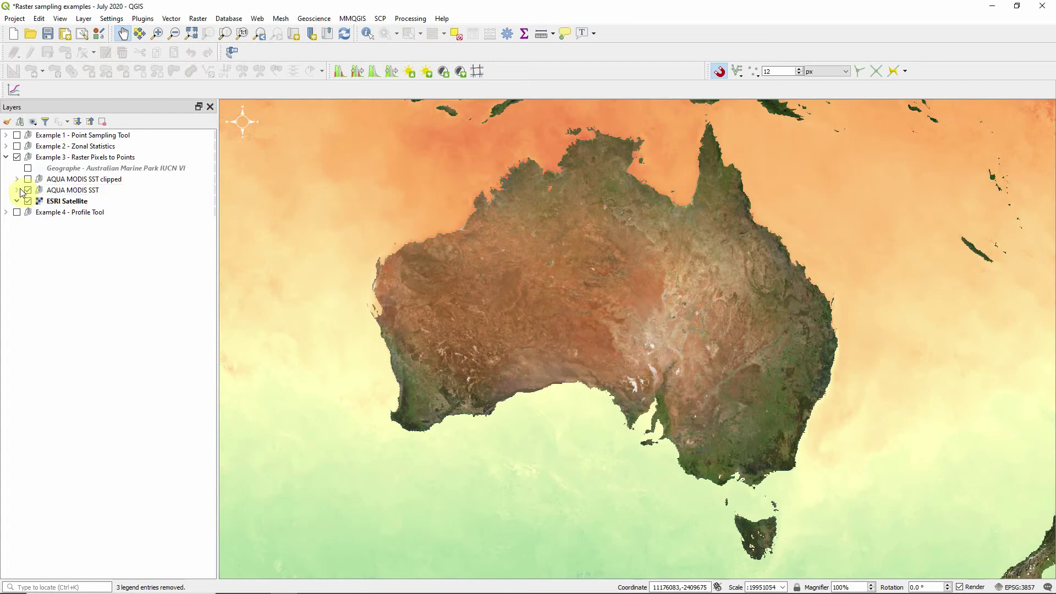
pyautogui.click(17, 191)
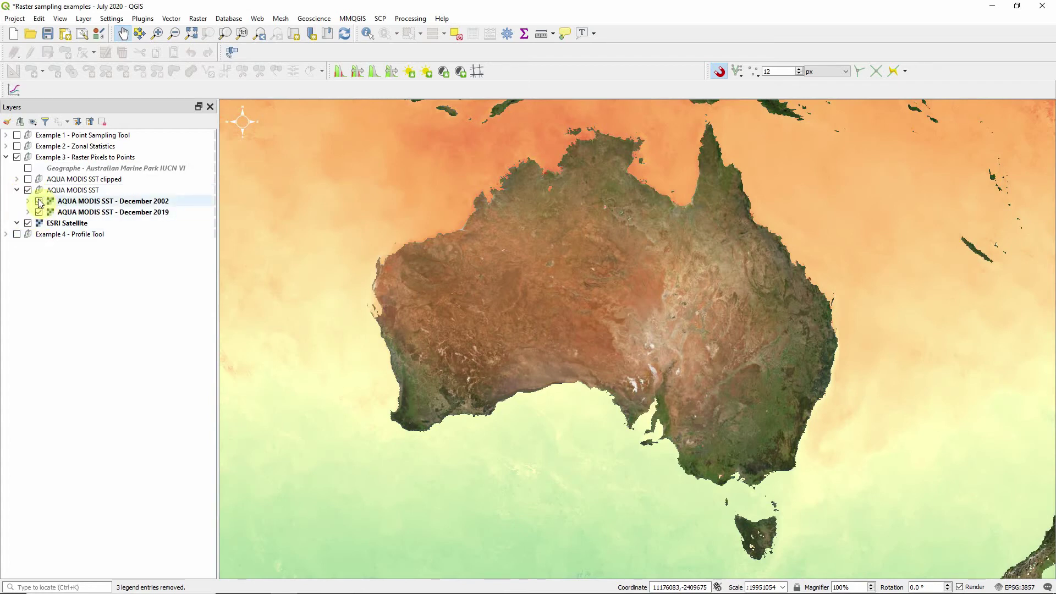
pyautogui.click(38, 201)
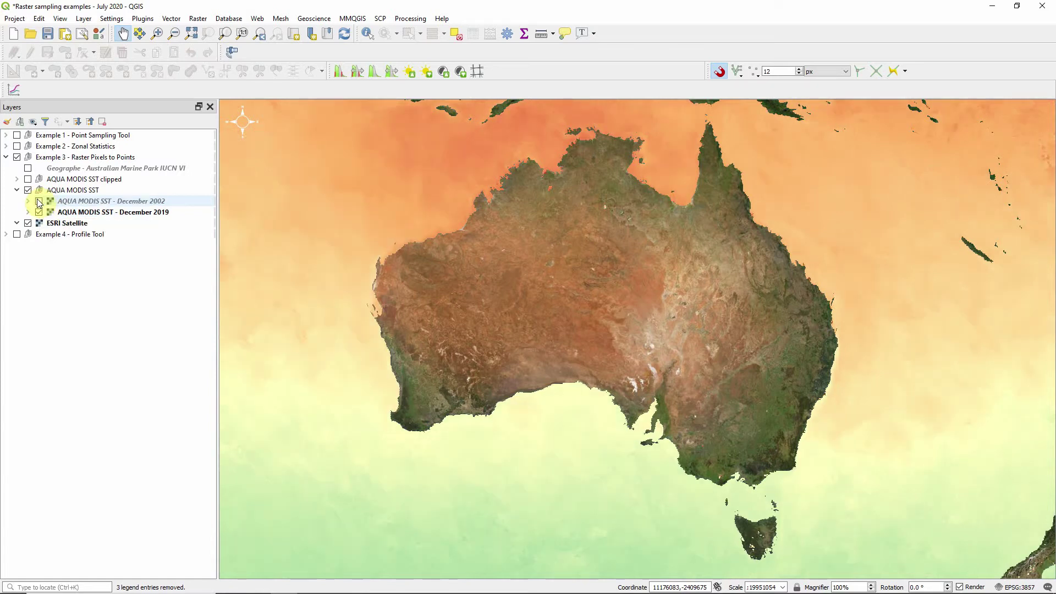
pyautogui.click(38, 201)
pyautogui.click(31, 192)
pyautogui.click(27, 191)
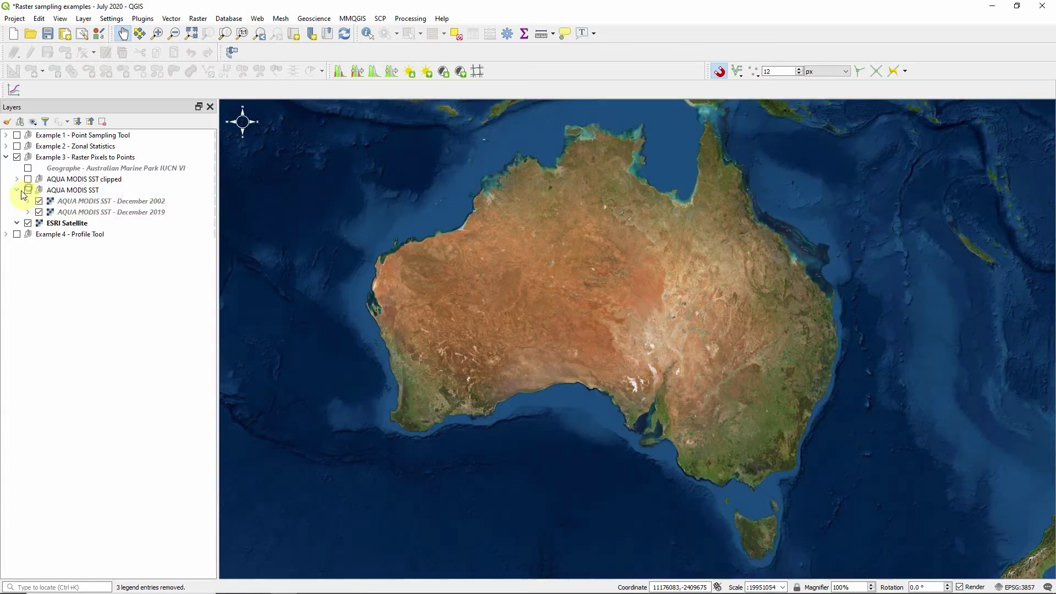
pyautogui.click(49, 169)
pyautogui.rightClick(58, 171)
pyautogui.click(88, 174)
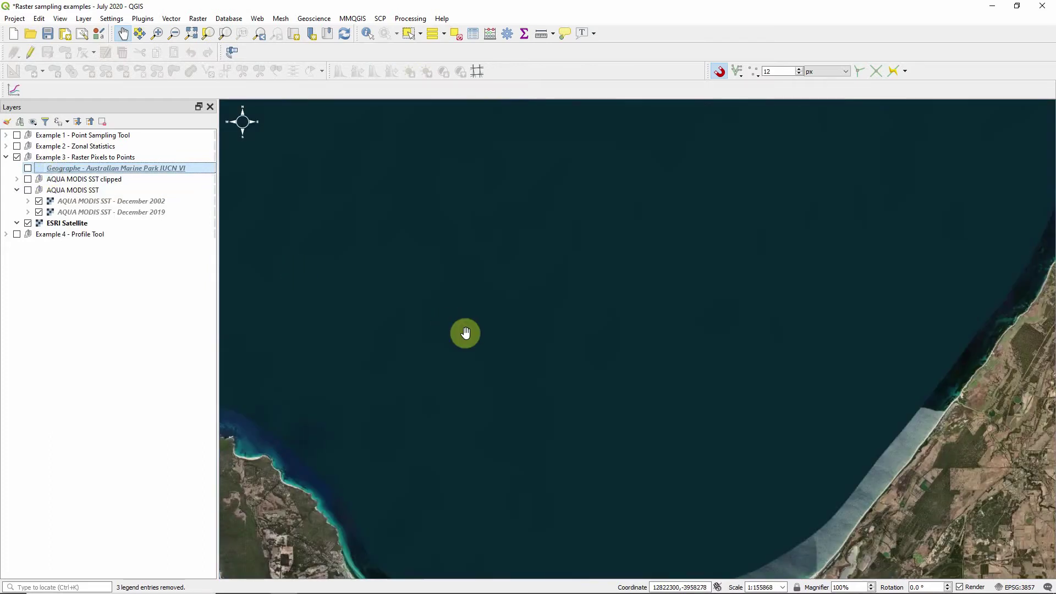
# - Show only the clipped December 2019 SST layer, keeping the marine park outline hidden
pyautogui.click(28, 169)
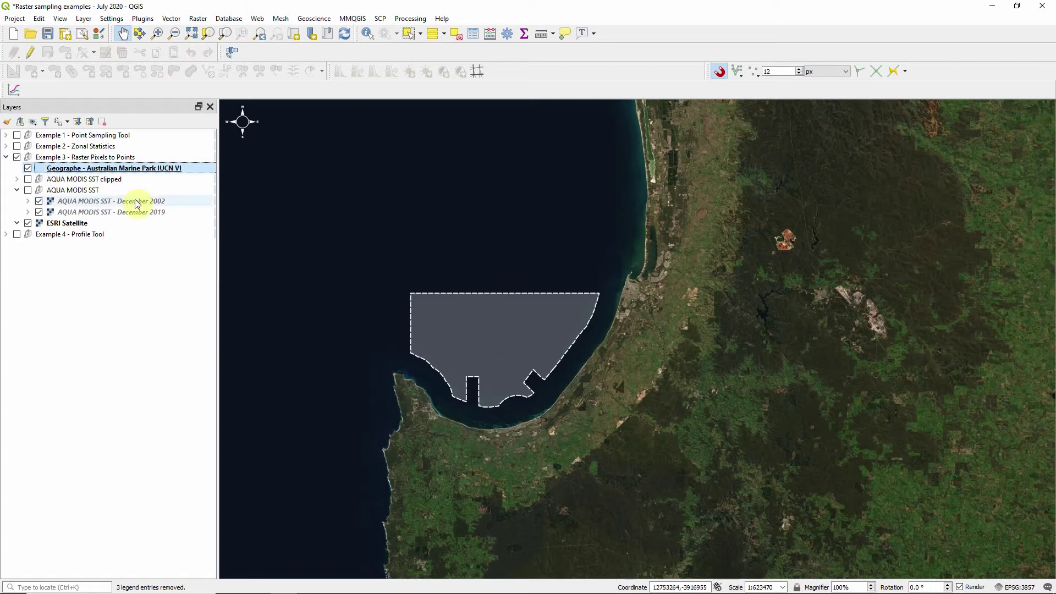
pyautogui.click(28, 168)
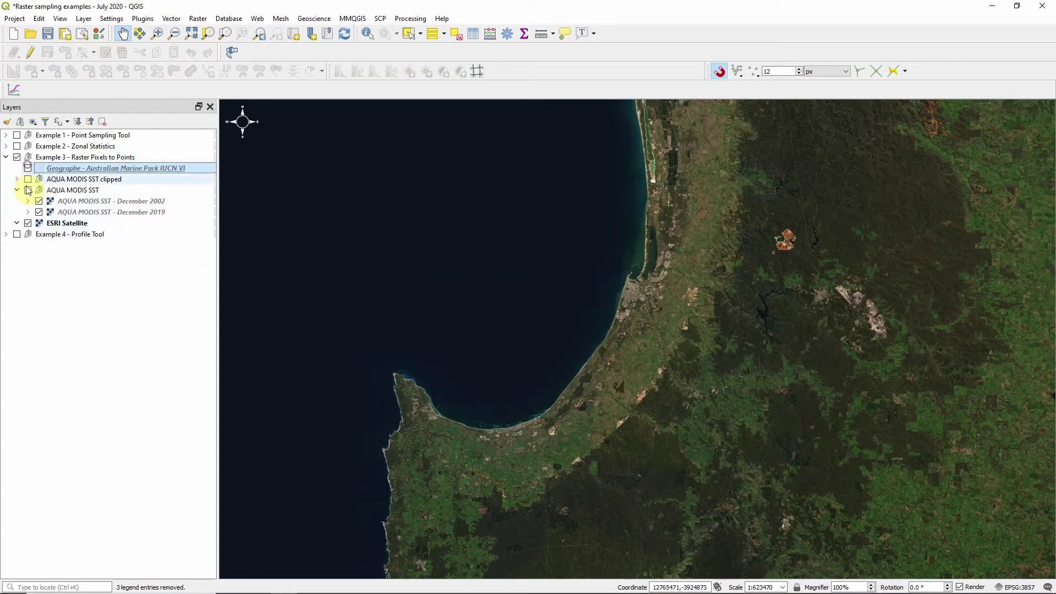
pyautogui.click(27, 190)
pyautogui.click(28, 189)
pyautogui.click(28, 178)
pyautogui.click(17, 179)
pyautogui.click(39, 201)
pyautogui.click(38, 189)
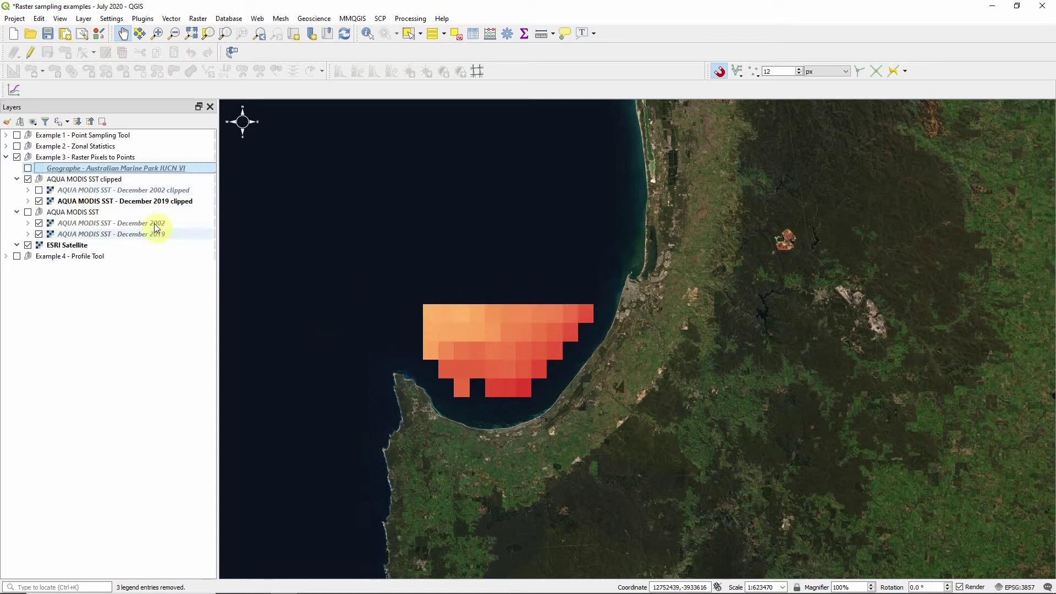
# - Identify the SST pixel value at one spot for the 2019 and 2002 clipped layers
pyautogui.click(91, 201)
pyautogui.click(366, 34)
pyautogui.click(464, 389)
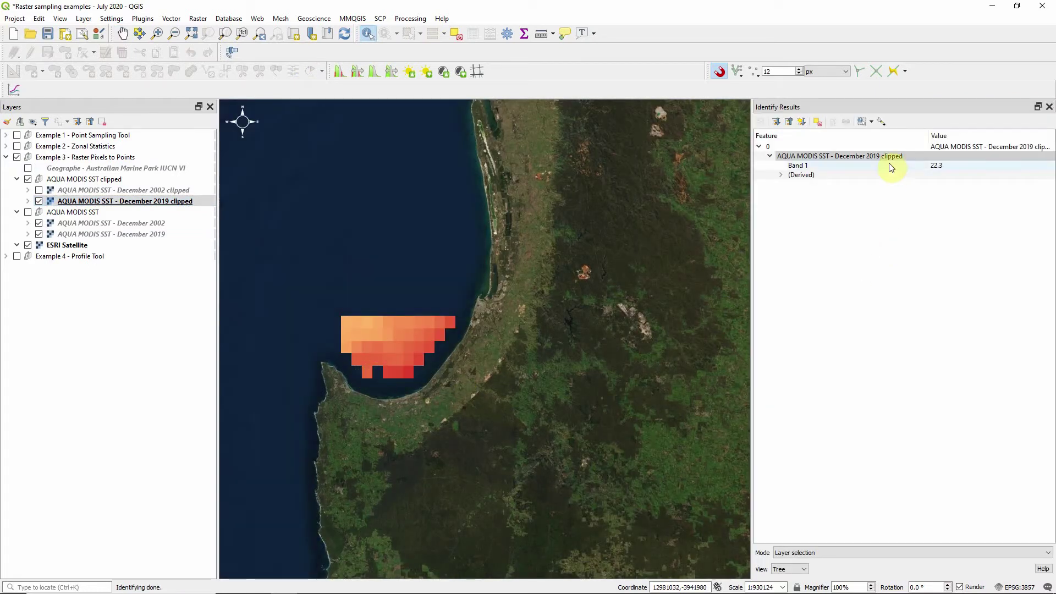
pyautogui.click(63, 190)
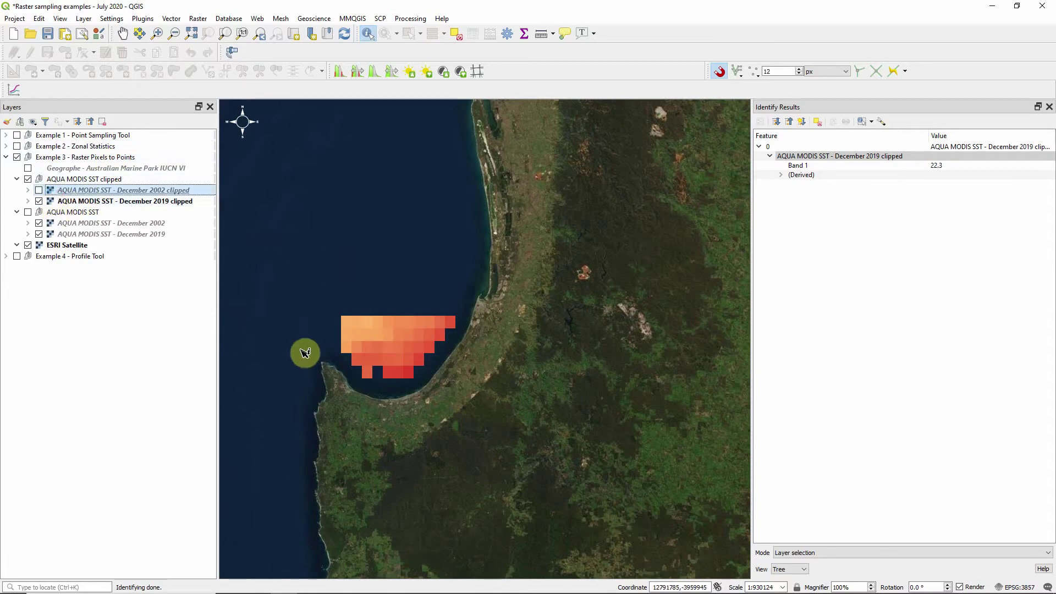
pyautogui.click(38, 190)
pyautogui.click(39, 201)
pyautogui.click(369, 376)
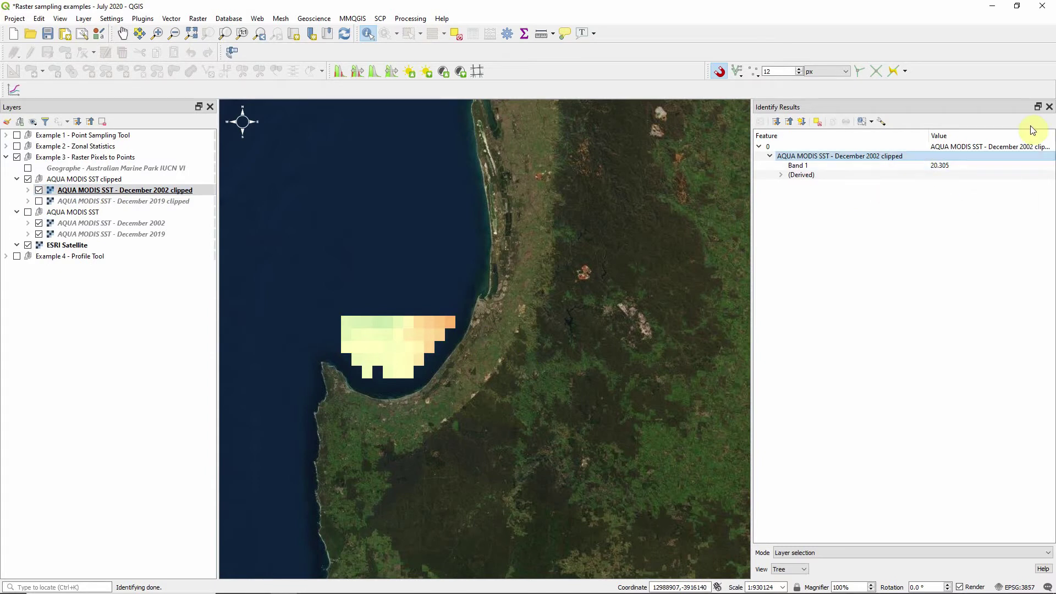
pyautogui.click(1051, 109)
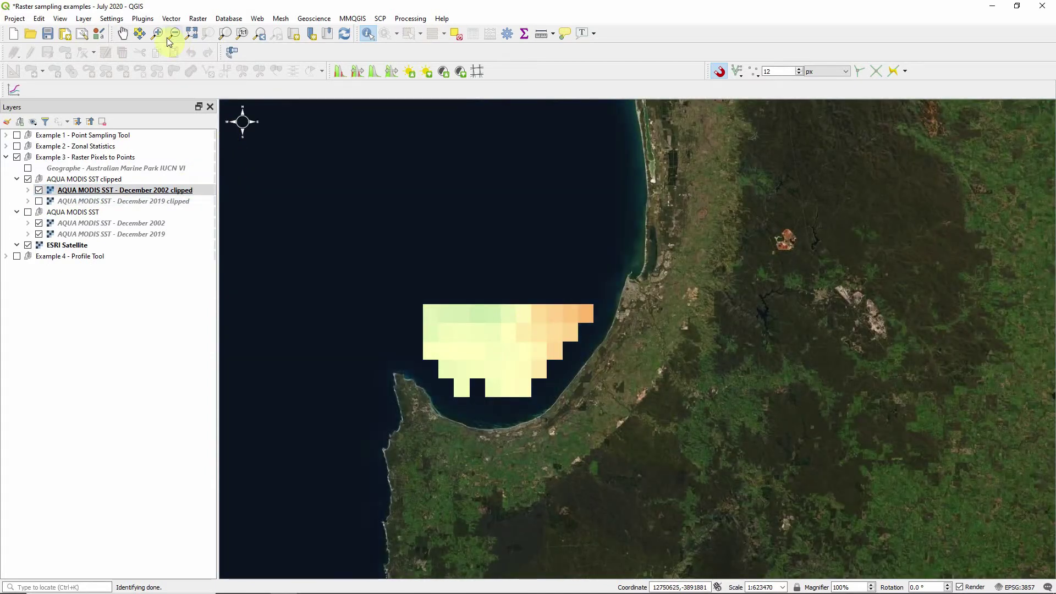
# - Recentre the map on the SST patch, show both clipped layers, and collapse the unclipped group
pyautogui.click(122, 35)
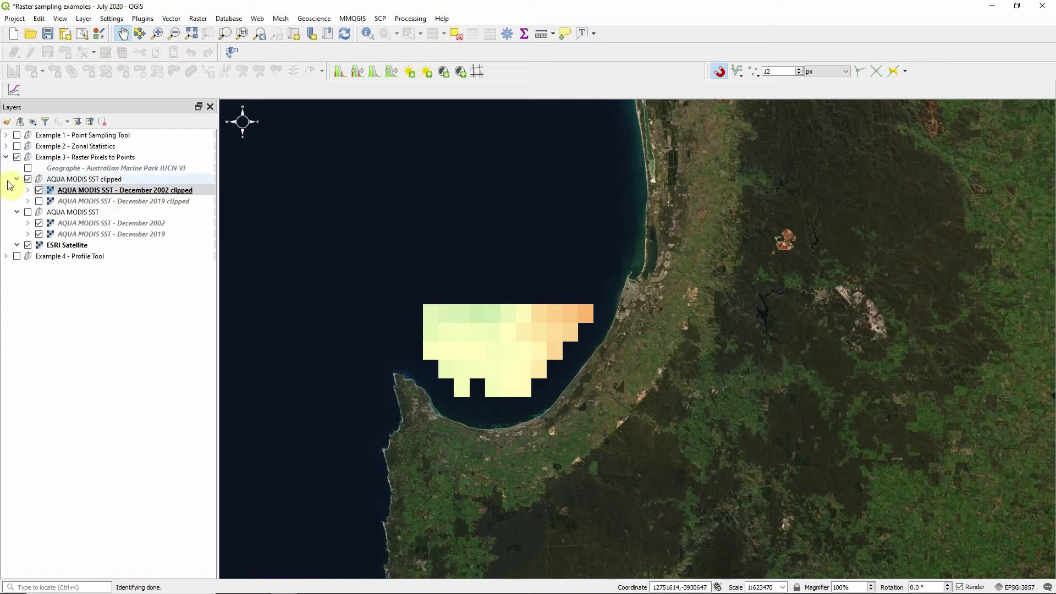
pyautogui.moveTo(471, 332); pyautogui.dragTo(496, 296)
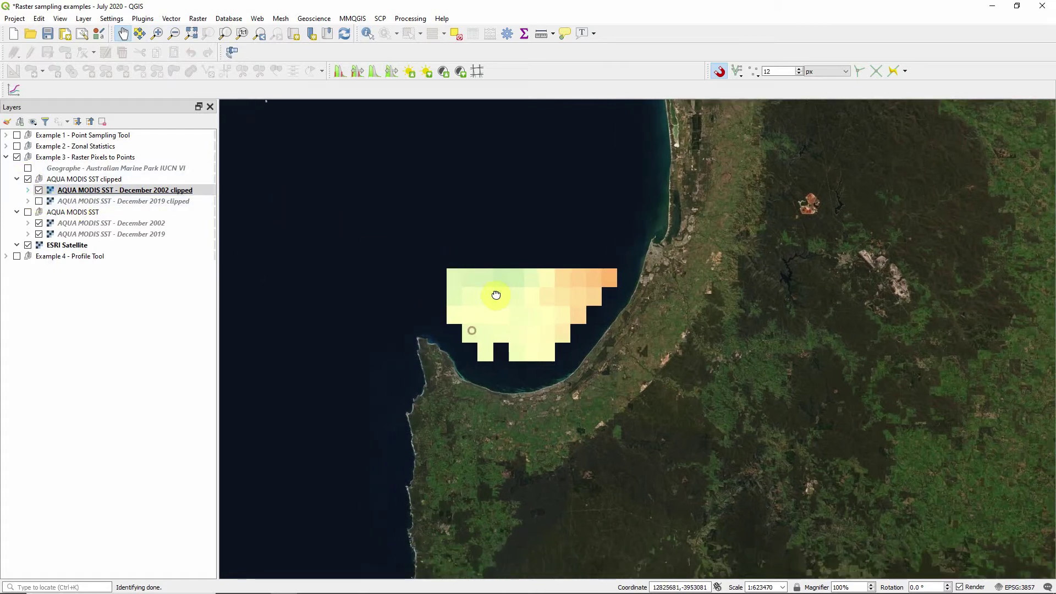
pyautogui.click(39, 201)
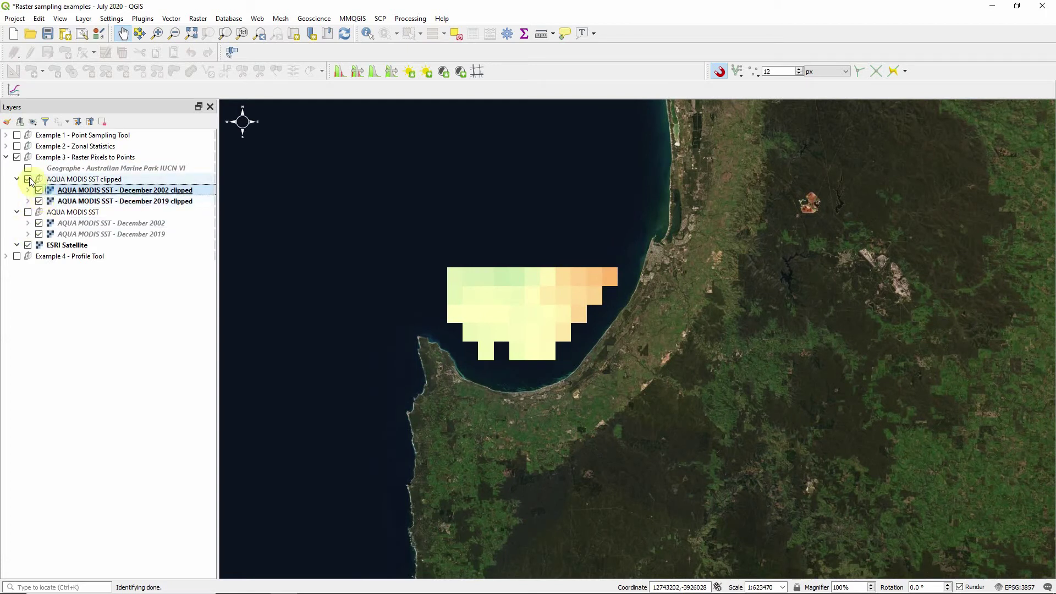
pyautogui.click(17, 212)
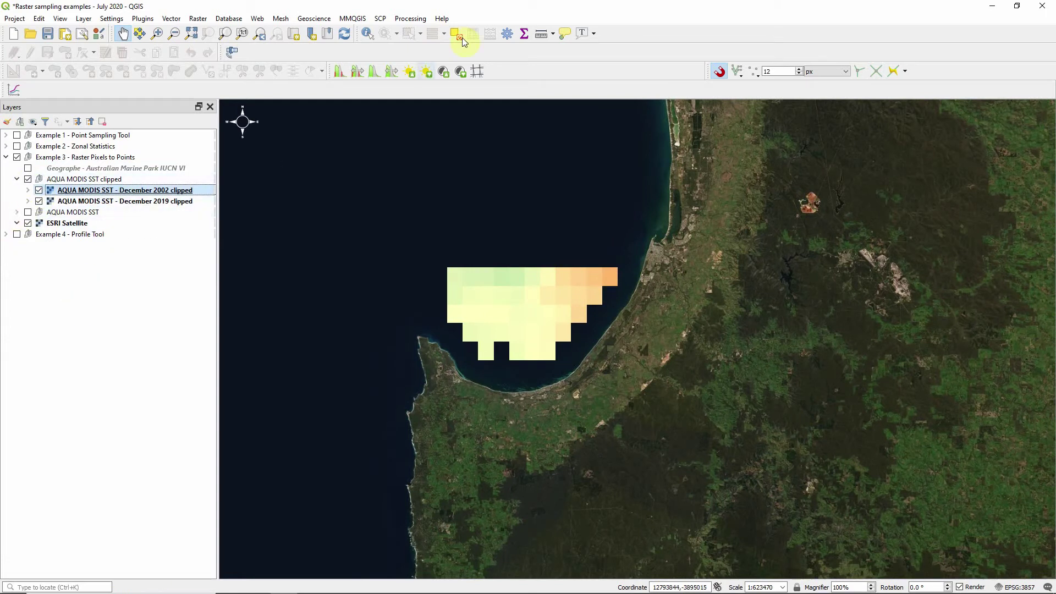
# - Open Raster pixels to points from the Processing Toolbox in batch processing mode
pyautogui.click(412, 19)
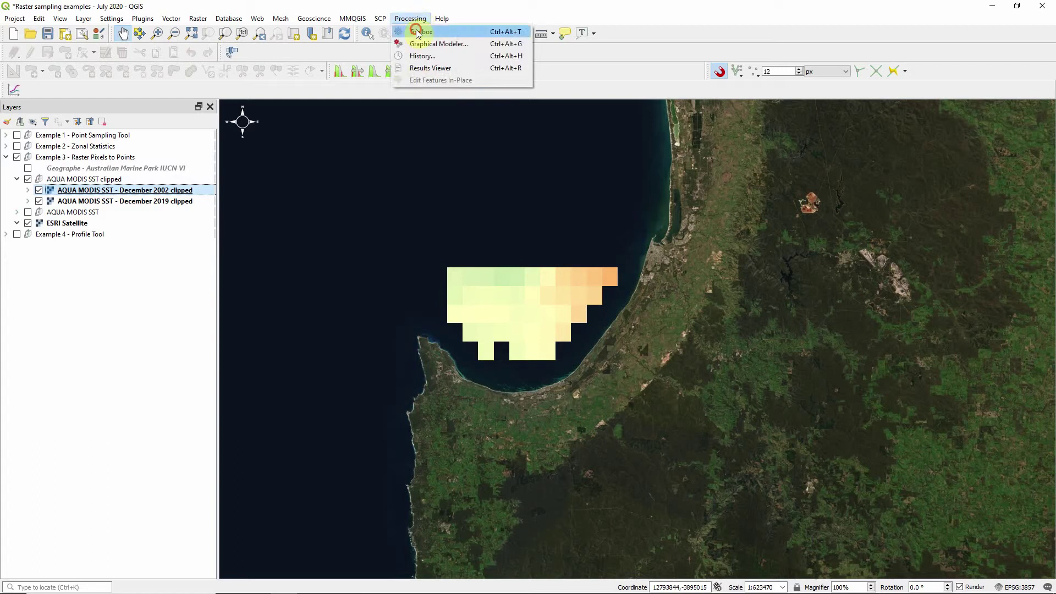
pyautogui.click(421, 31)
pyautogui.click(805, 134)
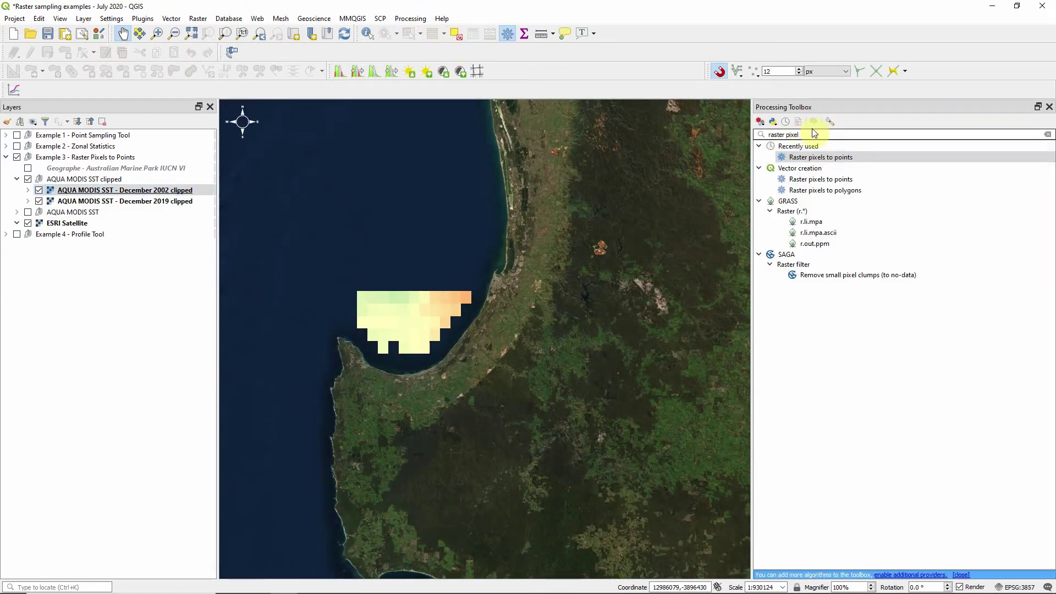
pyautogui.doubleClick(820, 157)
pyautogui.moveTo(352, 93); pyautogui.dragTo(434, 104)
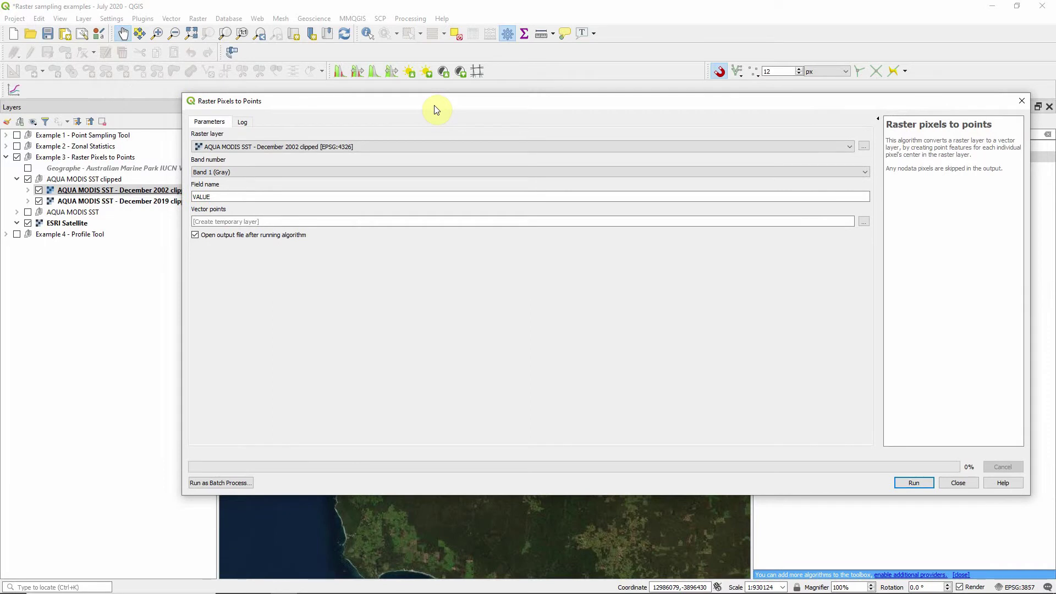
pyautogui.moveTo(411, 101); pyautogui.dragTo(389, 106)
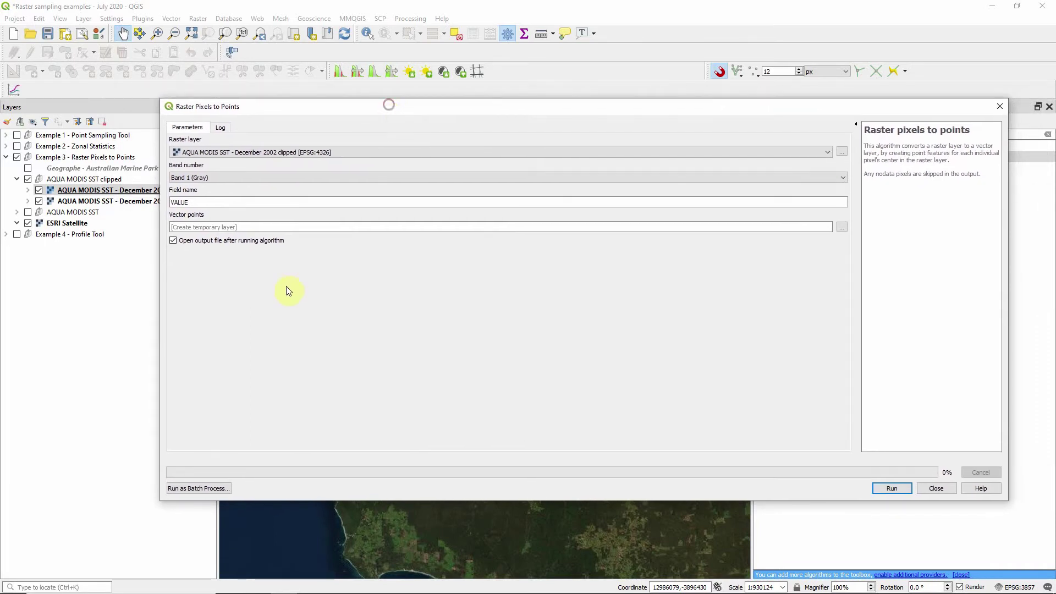
pyautogui.click(187, 489)
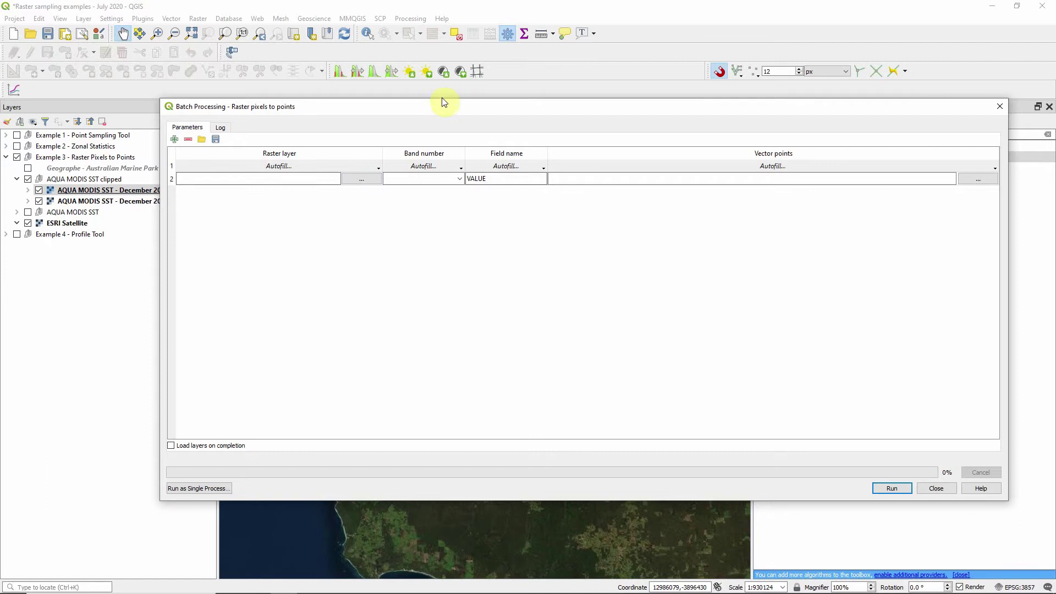
# - Set the December 2002 and December 2019 clipped SST rasters as the batch inputs
pyautogui.moveTo(386, 110); pyautogui.dragTo(352, 106)
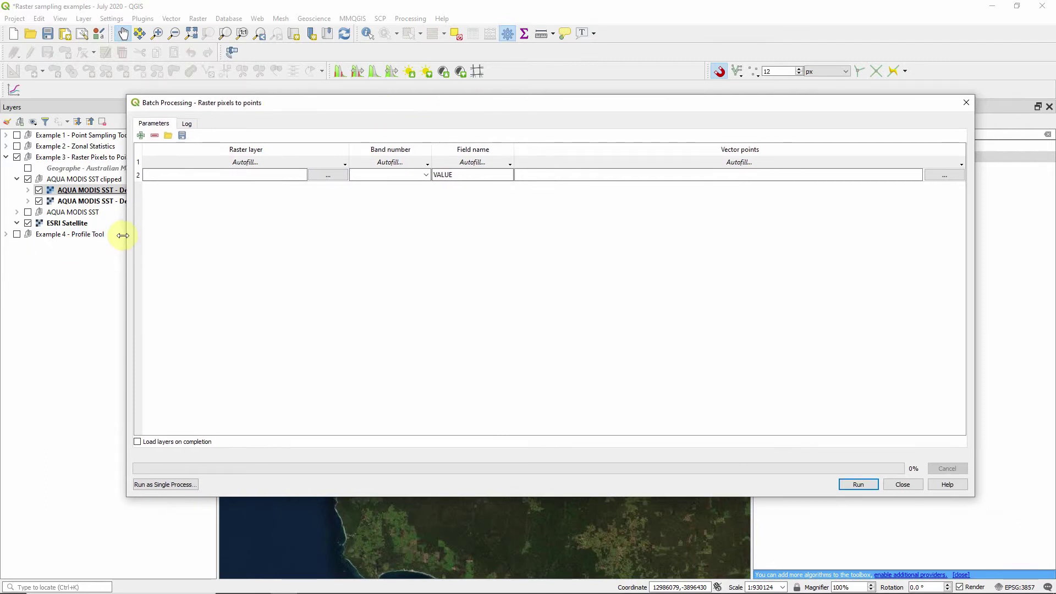
pyautogui.moveTo(122, 235); pyautogui.dragTo(35, 237)
pyautogui.moveTo(372, 106); pyautogui.dragTo(414, 95)
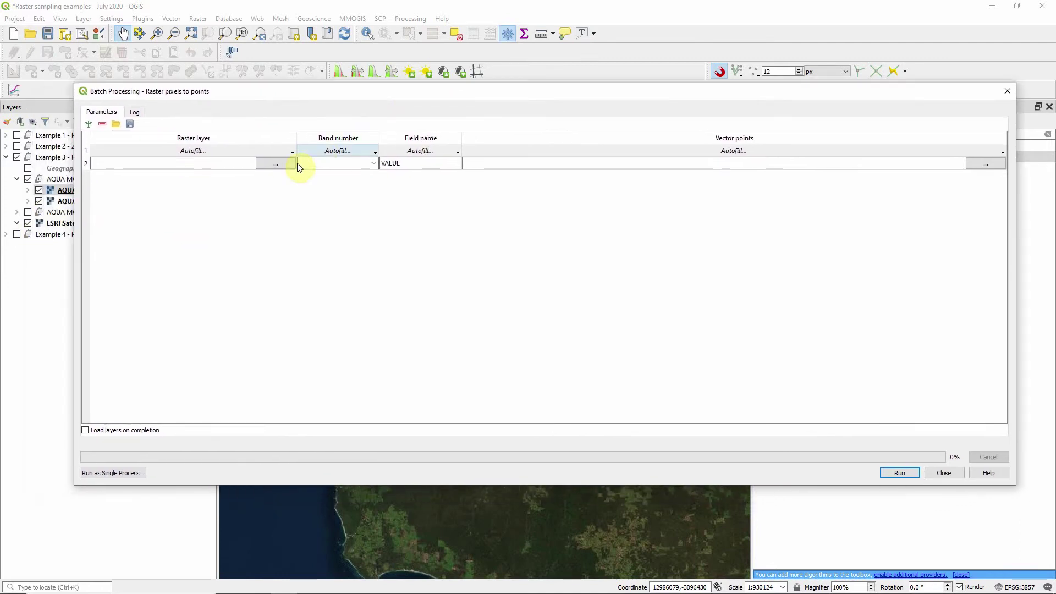
pyautogui.click(273, 167)
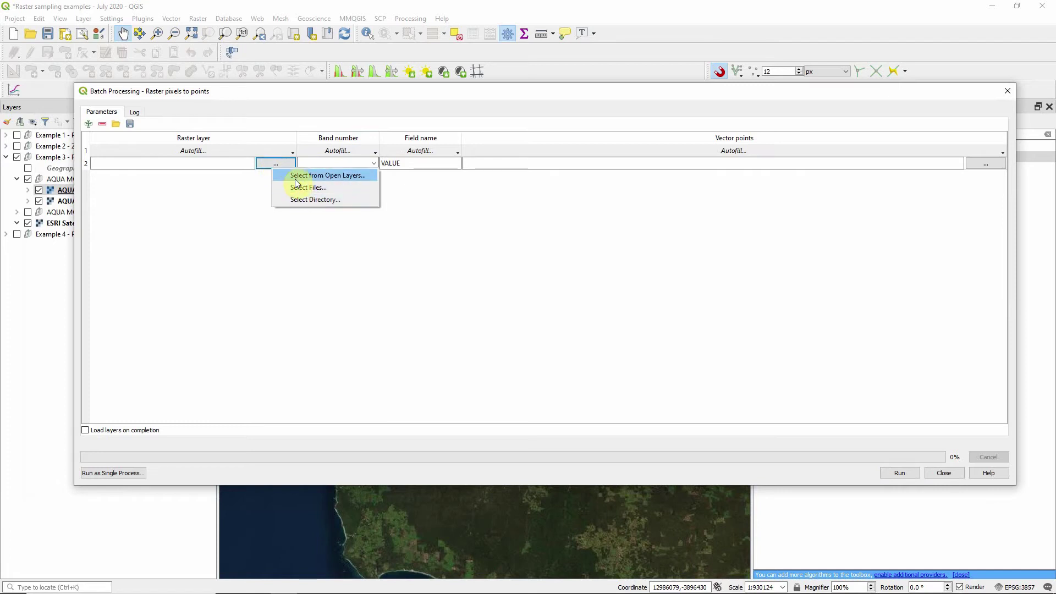
pyautogui.click(291, 175)
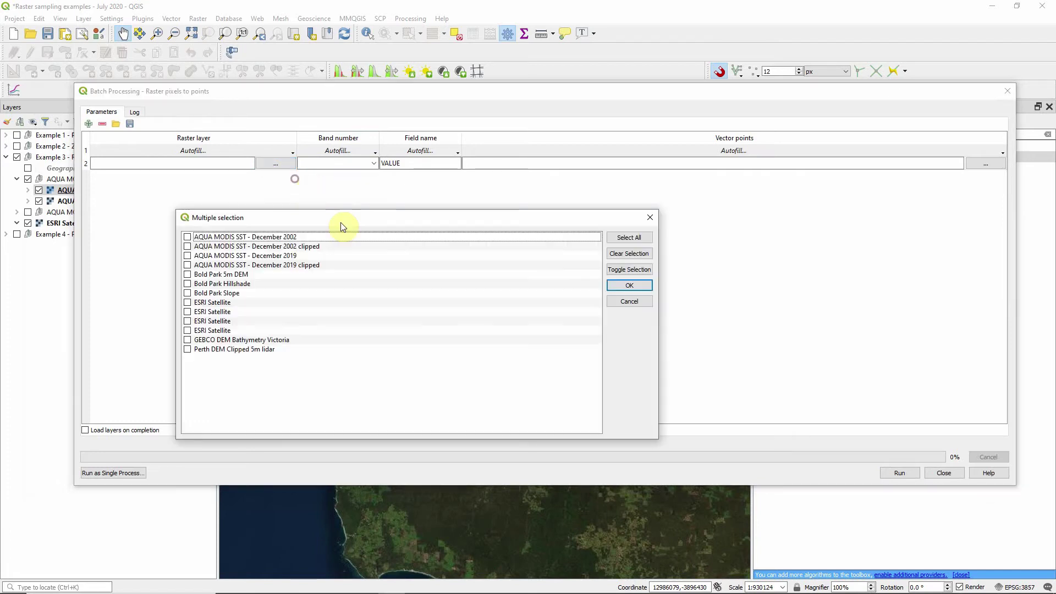
pyautogui.click(188, 247)
pyautogui.click(194, 266)
pyautogui.click(187, 265)
pyautogui.click(629, 285)
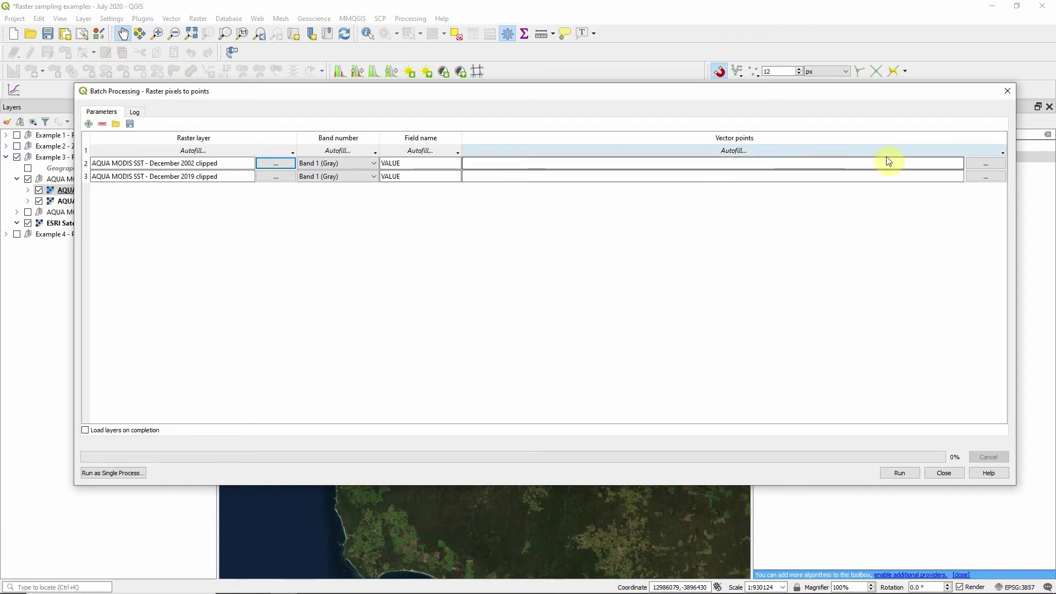
# - Save the outputs to AM_SST_2002.gpkg and AM_SST_2019.gpkg and run the batch
pyautogui.click(985, 163)
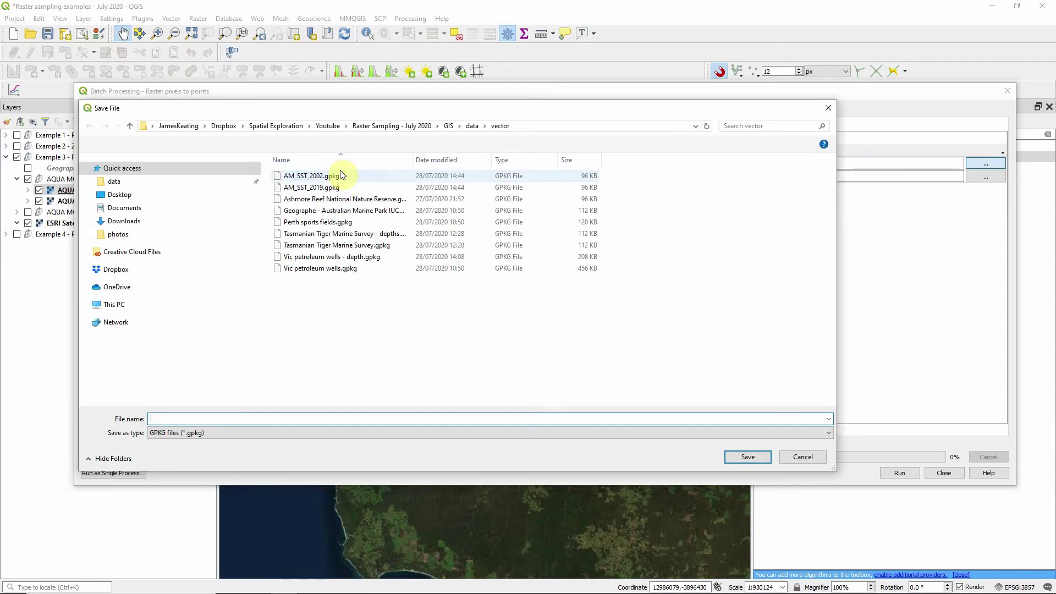
pyautogui.click(311, 176)
pyautogui.click(747, 457)
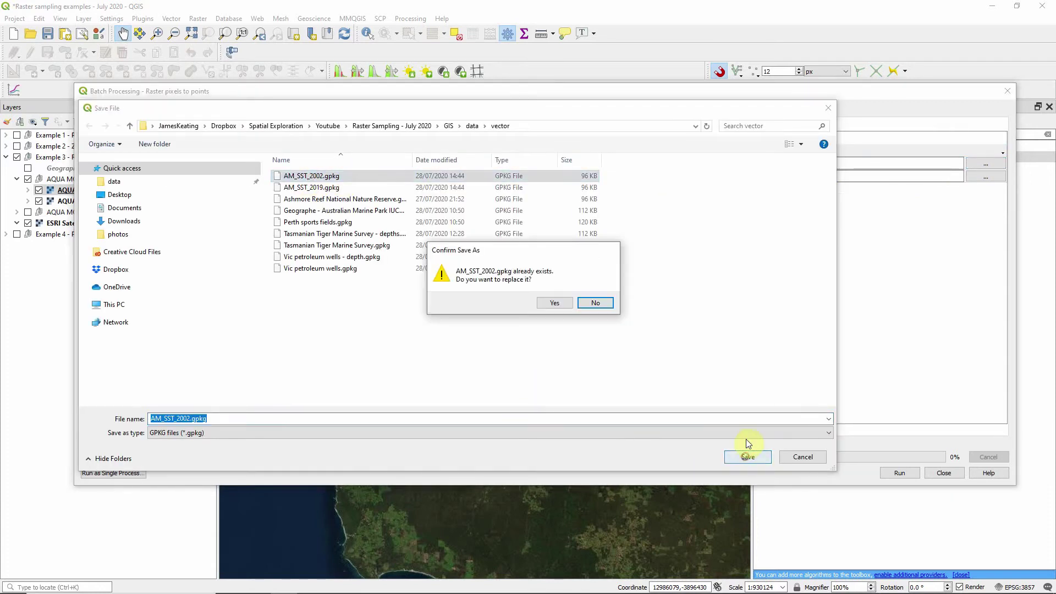
pyautogui.click(565, 302)
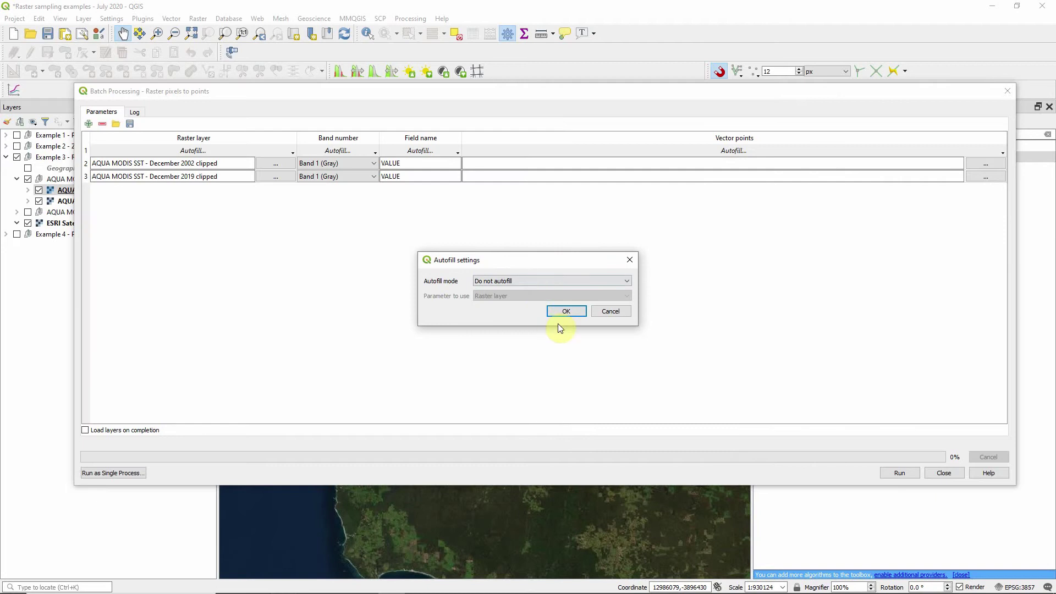
pyautogui.click(564, 312)
pyautogui.click(986, 176)
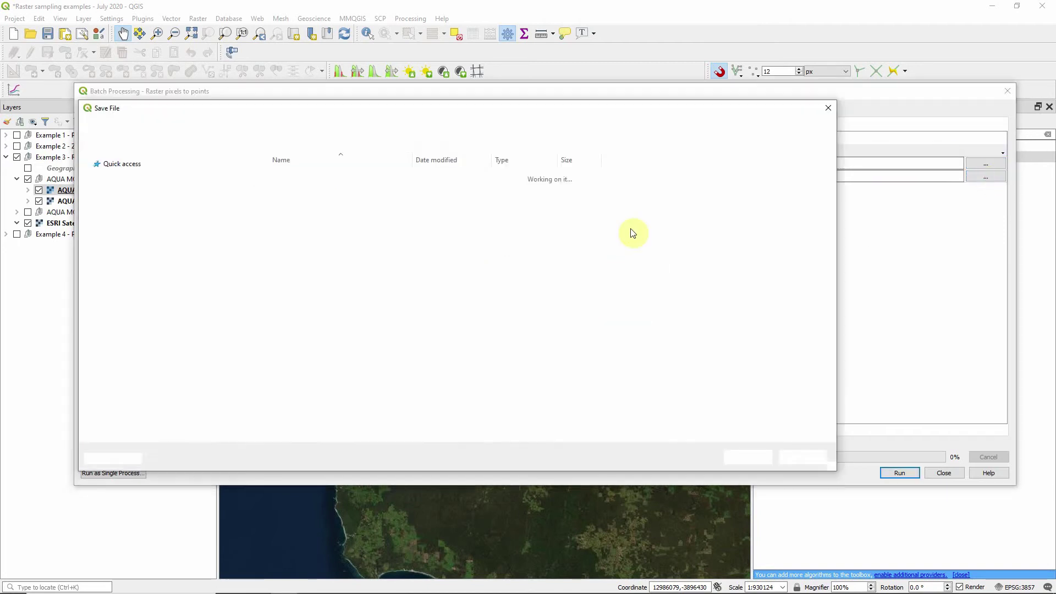
pyautogui.click(342, 187)
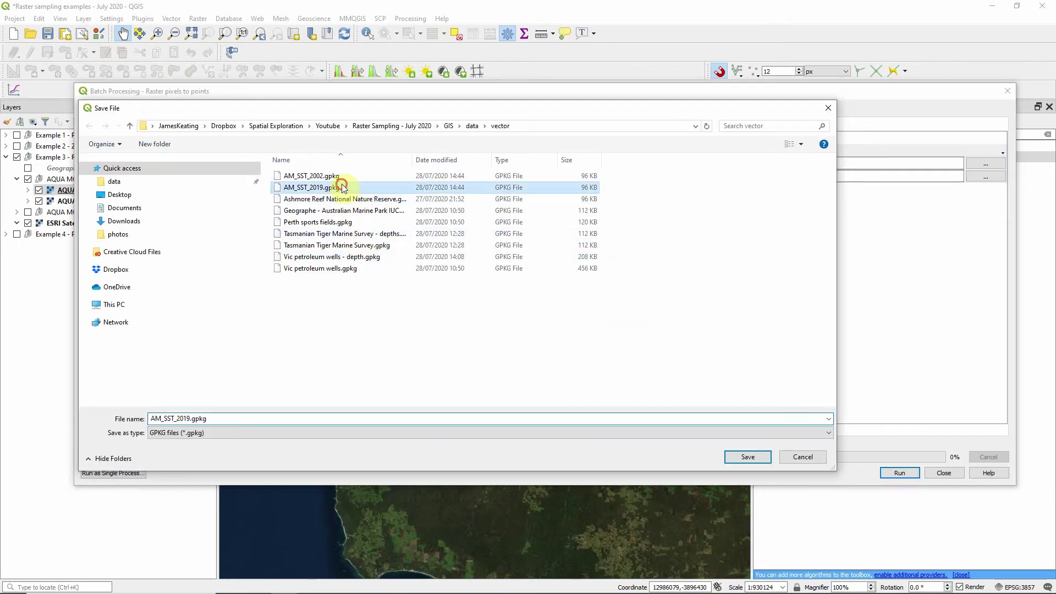
pyautogui.click(747, 457)
pyautogui.click(554, 303)
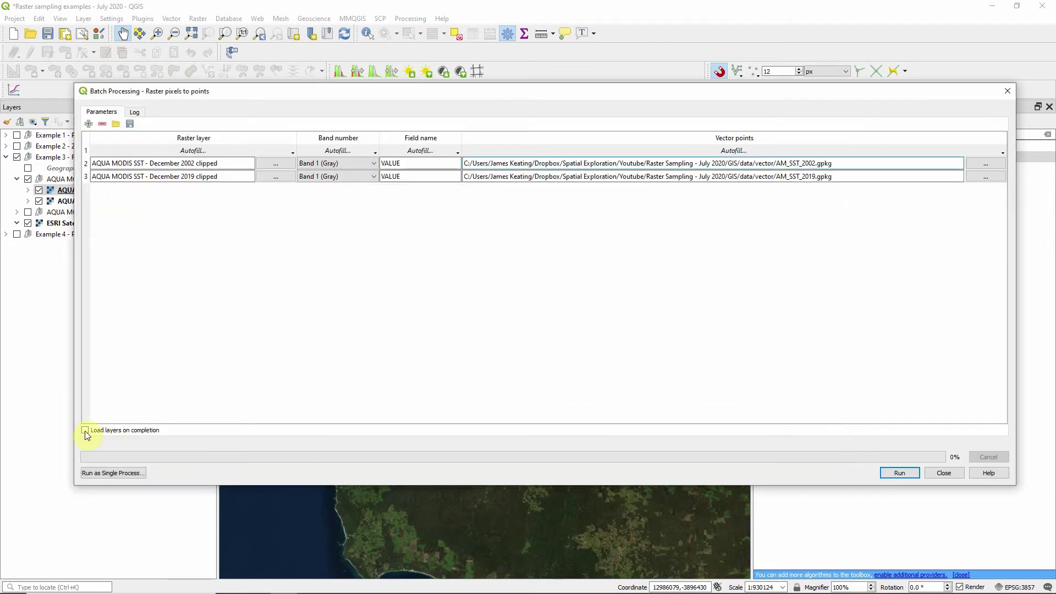
pyautogui.click(899, 473)
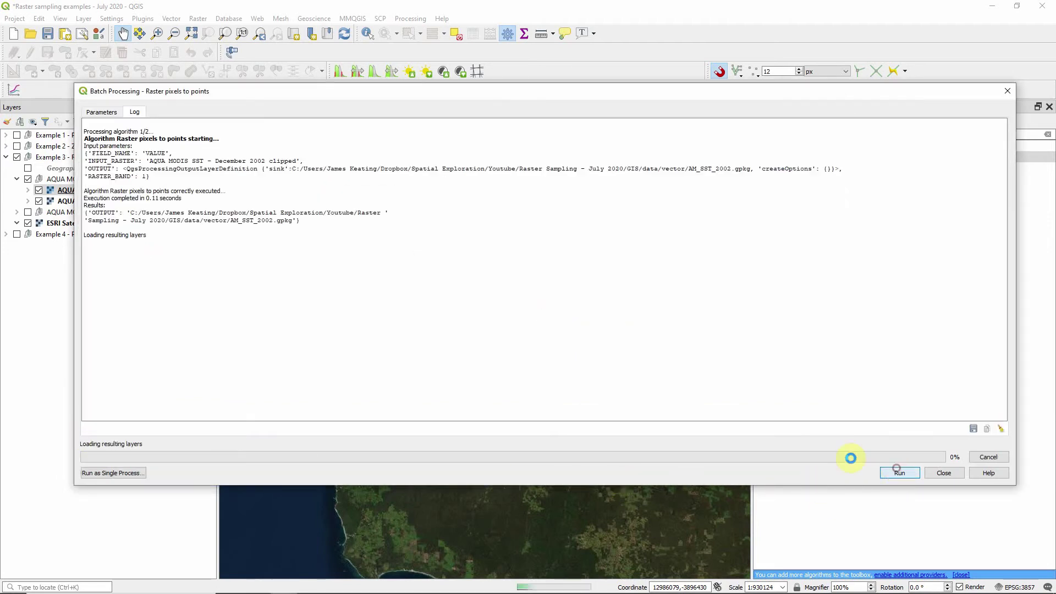
# - Hide both clipped SST rasters so only the new SST point layers show
pyautogui.click(953, 475)
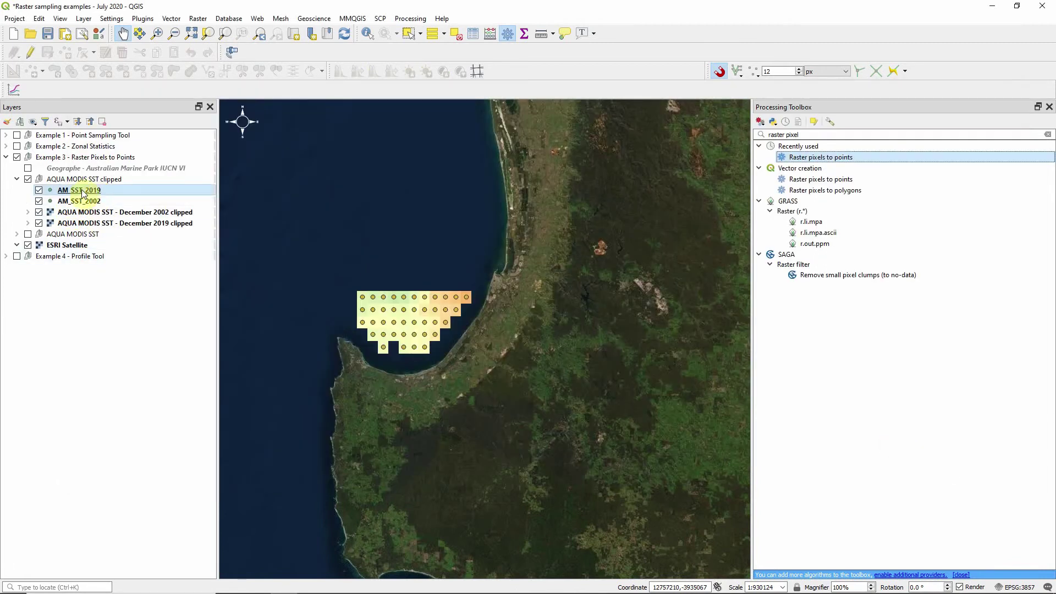
pyautogui.click(38, 212)
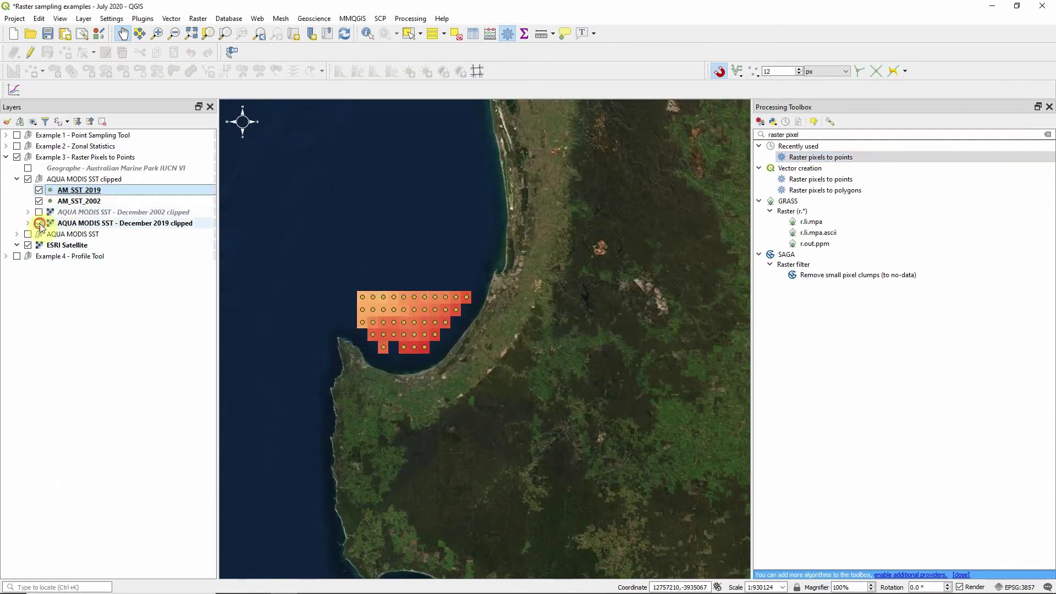
pyautogui.click(39, 223)
pyautogui.scroll(1, 375, 307)
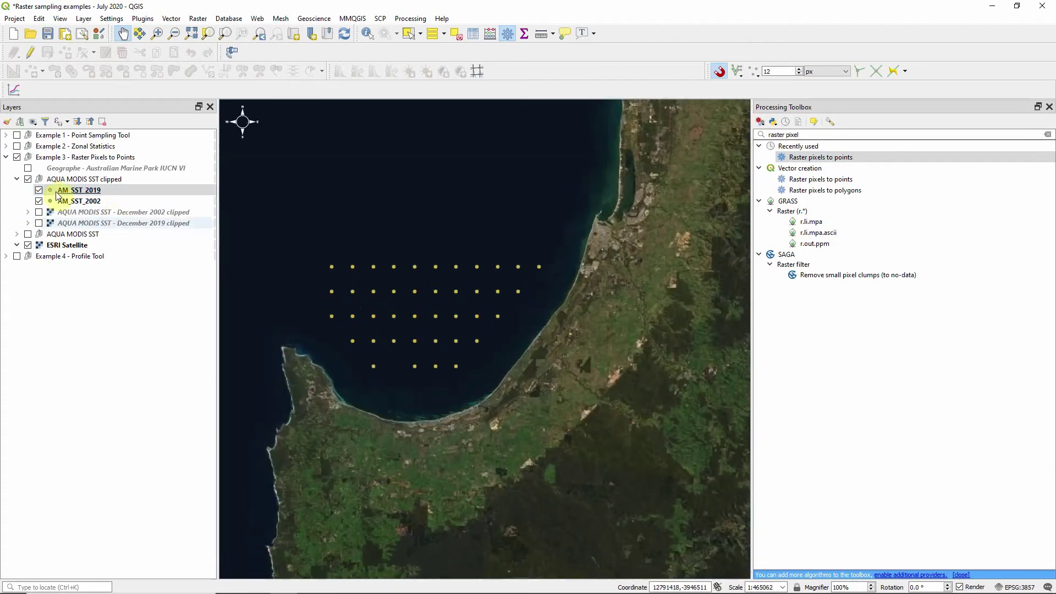
pyautogui.click(38, 190)
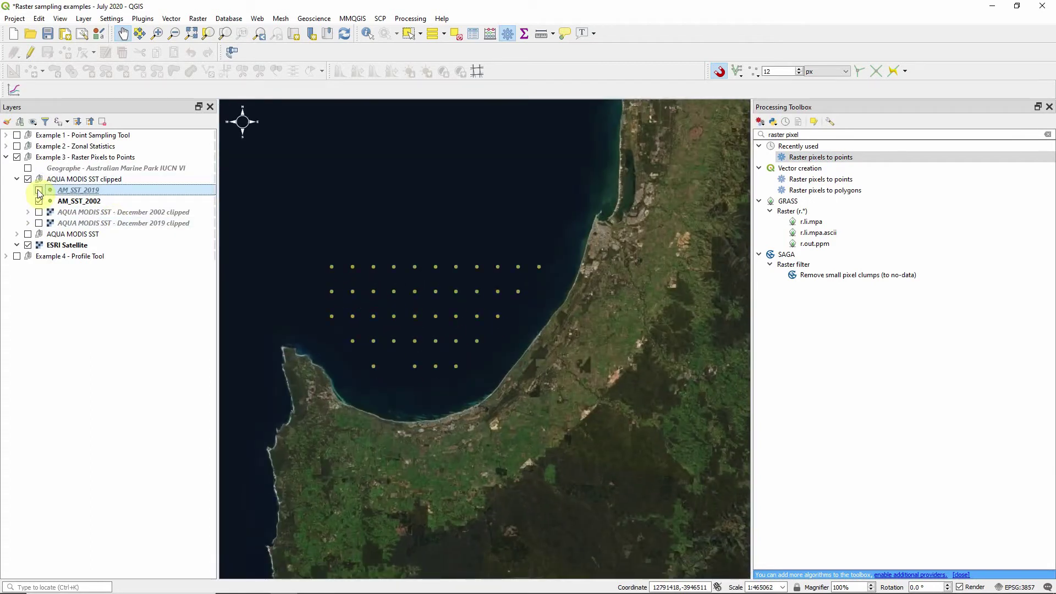
pyautogui.click(39, 190)
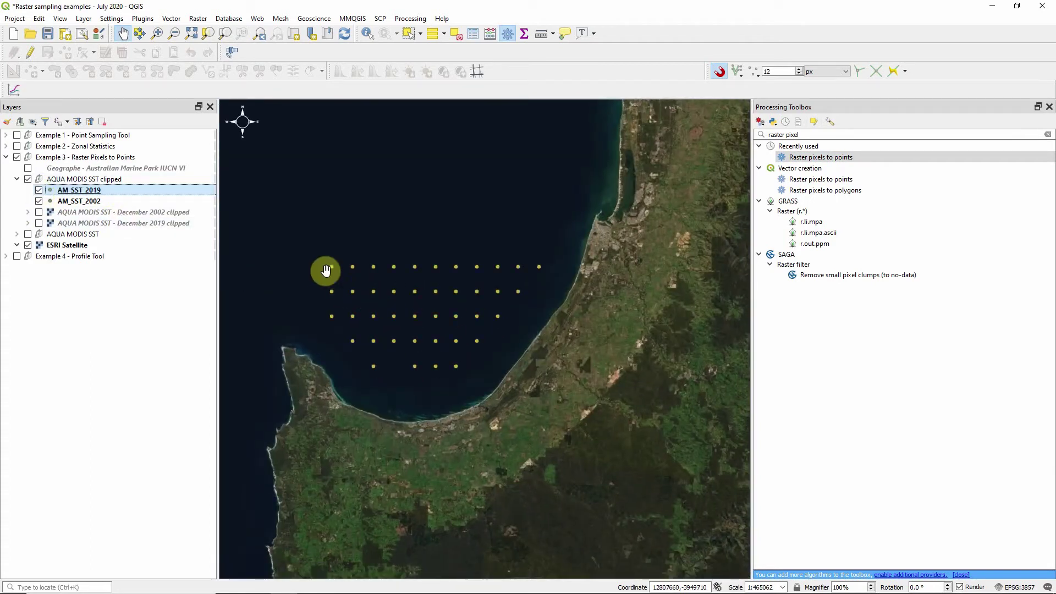
# - Identify an AM_SST_2019 point (VALUE 21.665), then close the Processing Toolbox panel
pyautogui.click(368, 33)
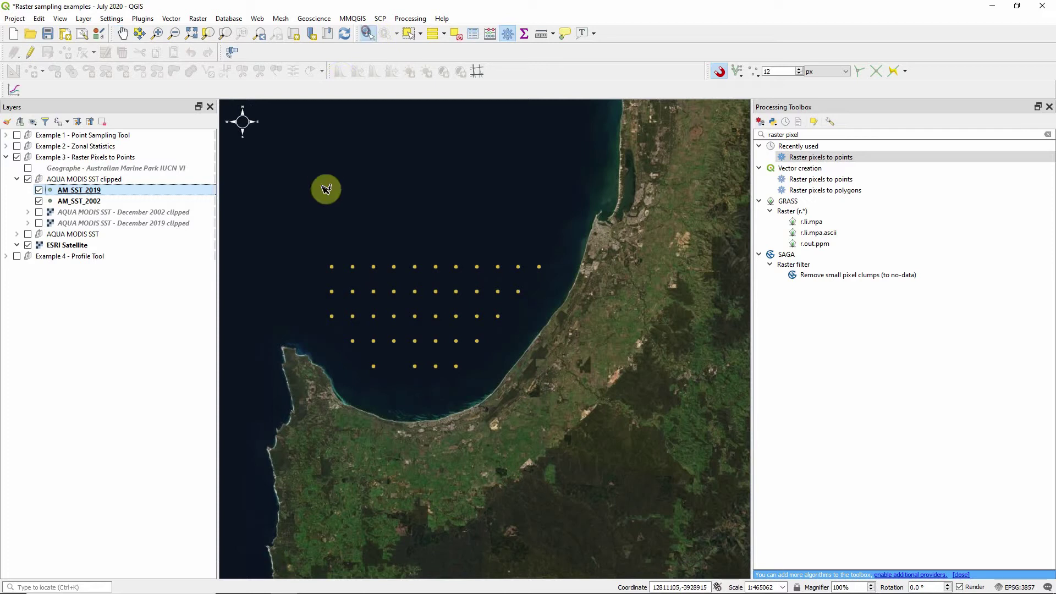
pyautogui.click(335, 269)
pyautogui.click(384, 283)
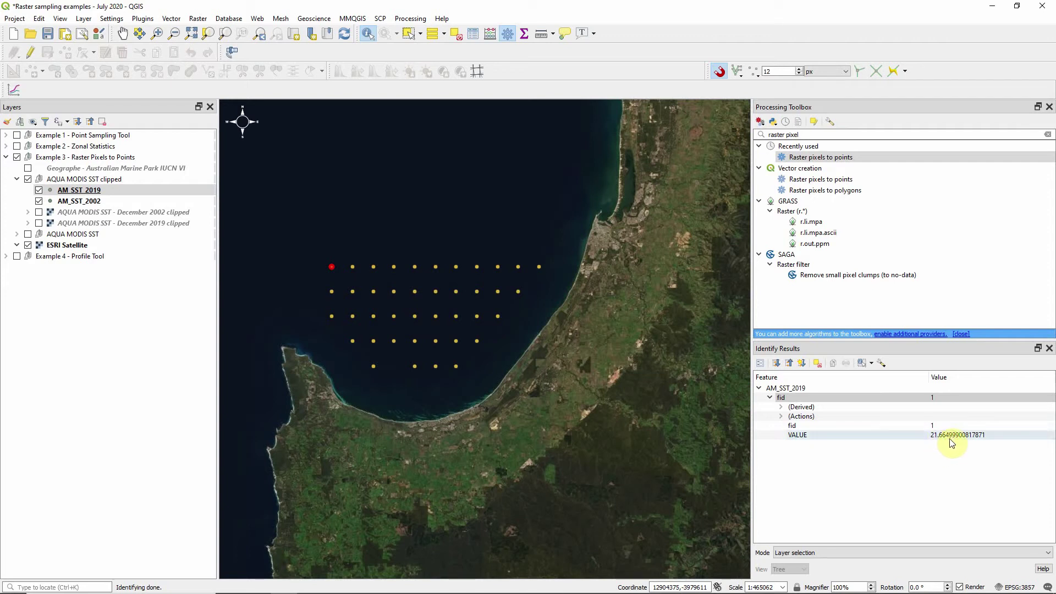
pyautogui.click(1051, 349)
pyautogui.click(355, 274)
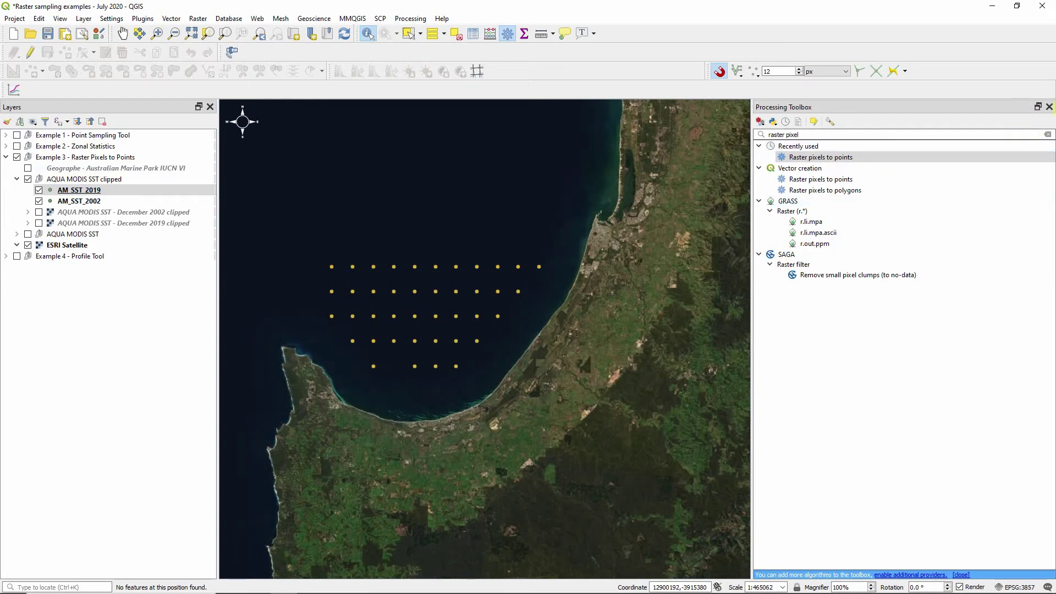
pyautogui.click(1050, 107)
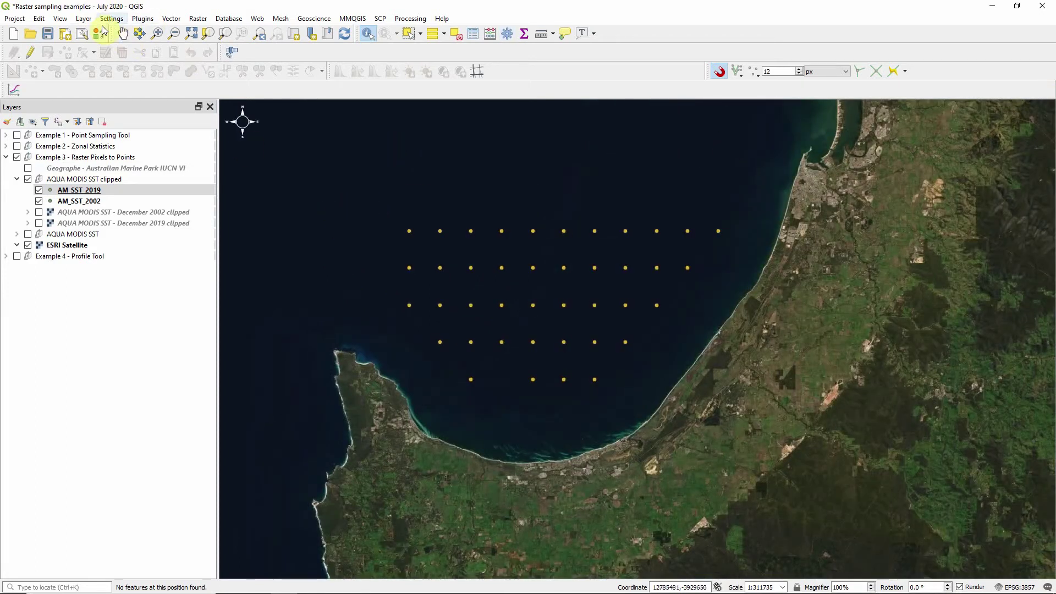
pyautogui.click(121, 34)
pyautogui.moveTo(323, 205); pyautogui.dragTo(344, 230)
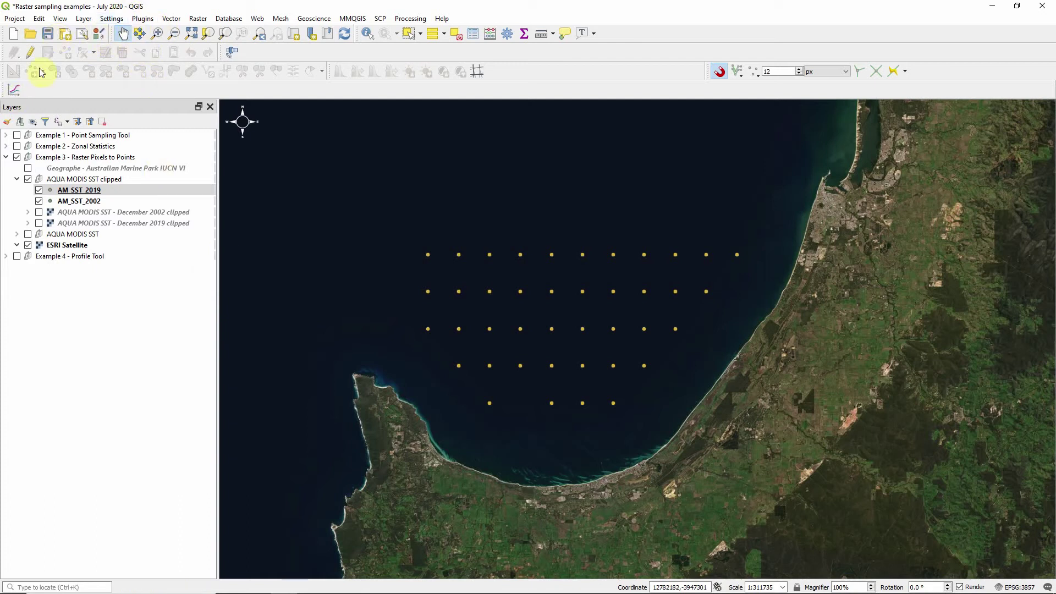
pyautogui.click(143, 19)
pyautogui.press('Escape')
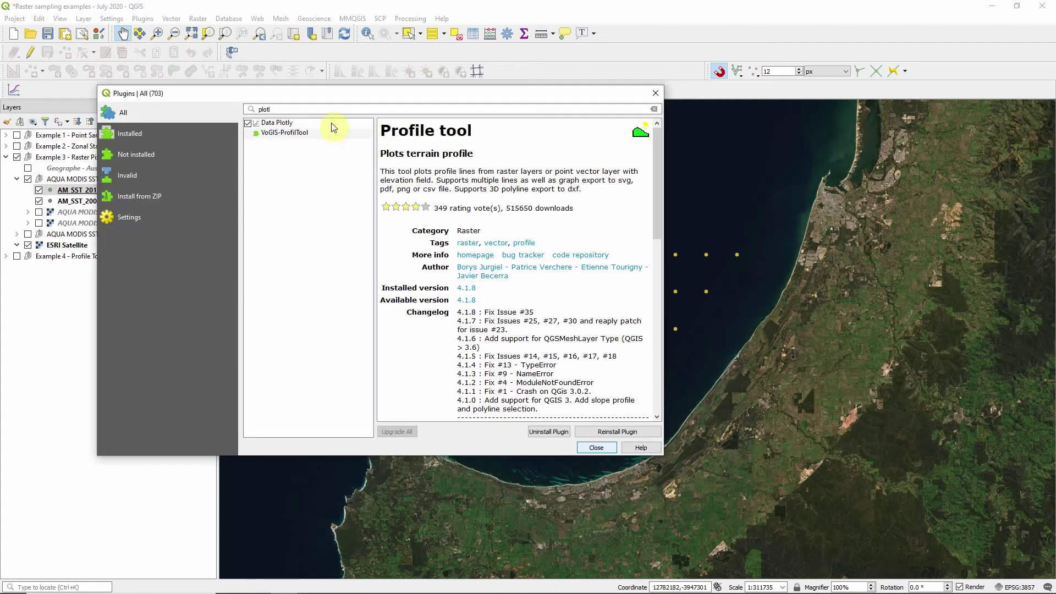
pyautogui.doubleClick(296, 108)
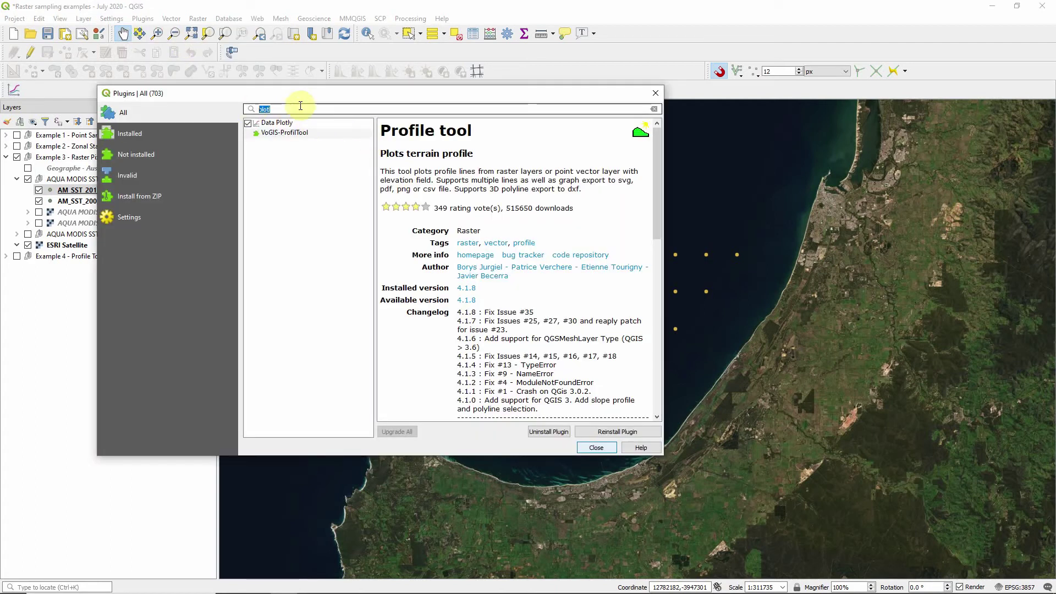
pyautogui.write('data plo')
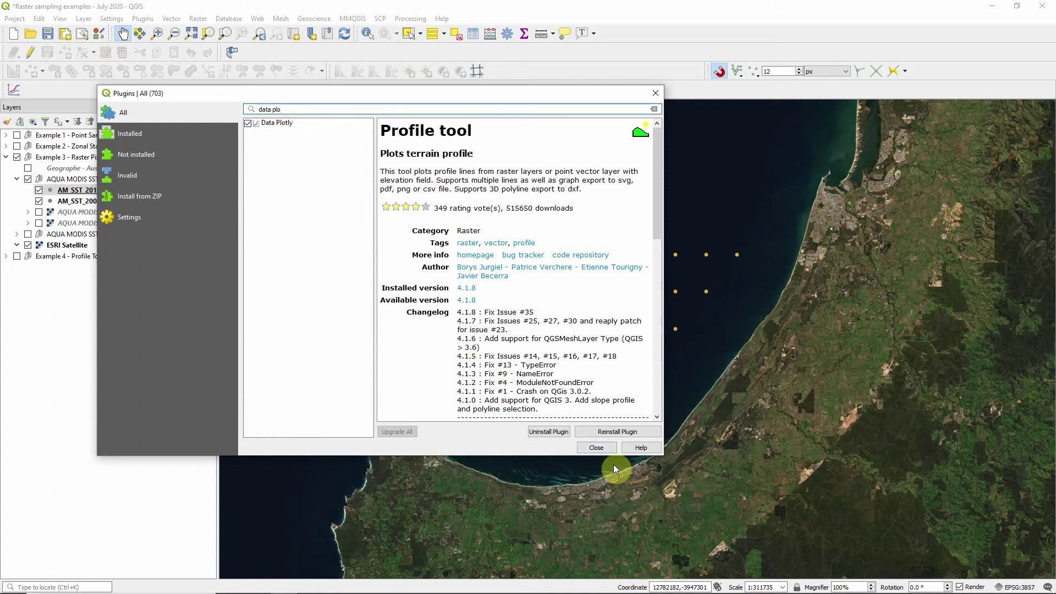
pyautogui.click(604, 449)
# - Merge the AM_SST_2002 and AM_SST_2019 point layers with Merge Vector Layers
pyautogui.click(83, 202)
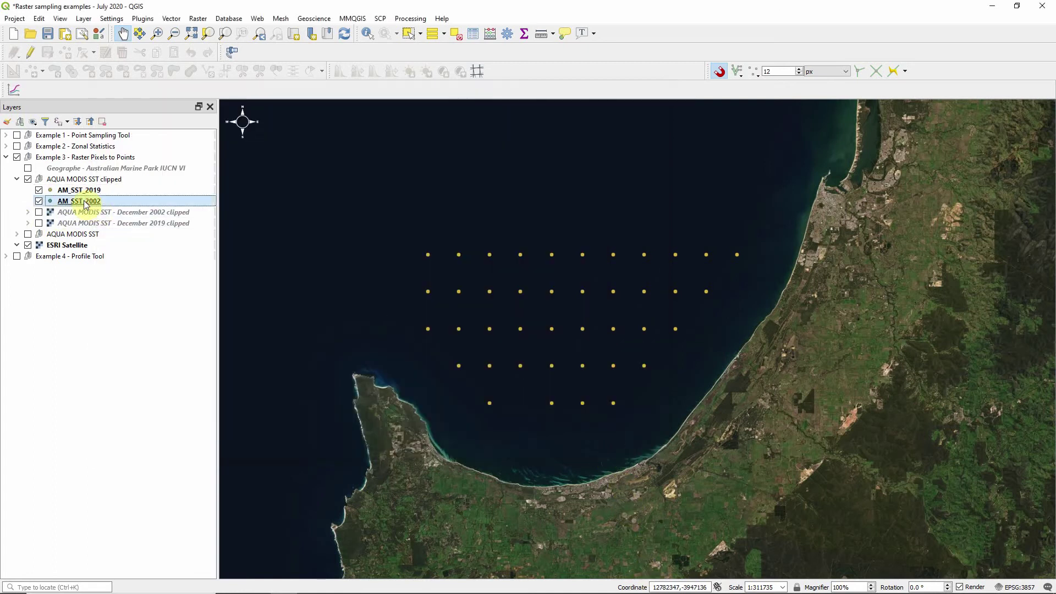
pyautogui.keyDown('ctrl'); pyautogui.click(132, 189); pyautogui.keyUp('ctrl')
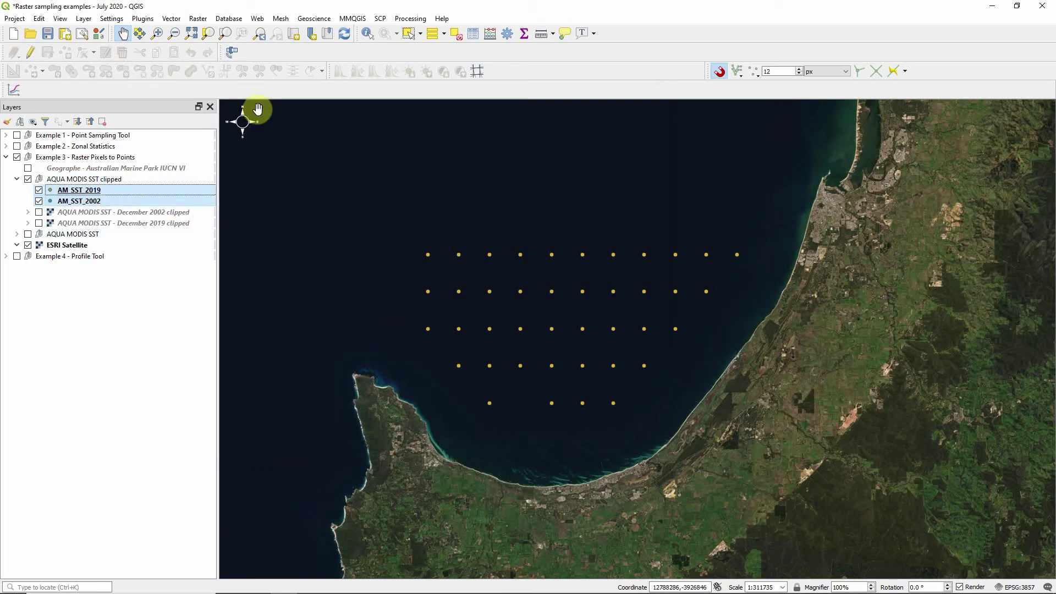
pyautogui.click(170, 19)
pyautogui.moveTo(210, 111)
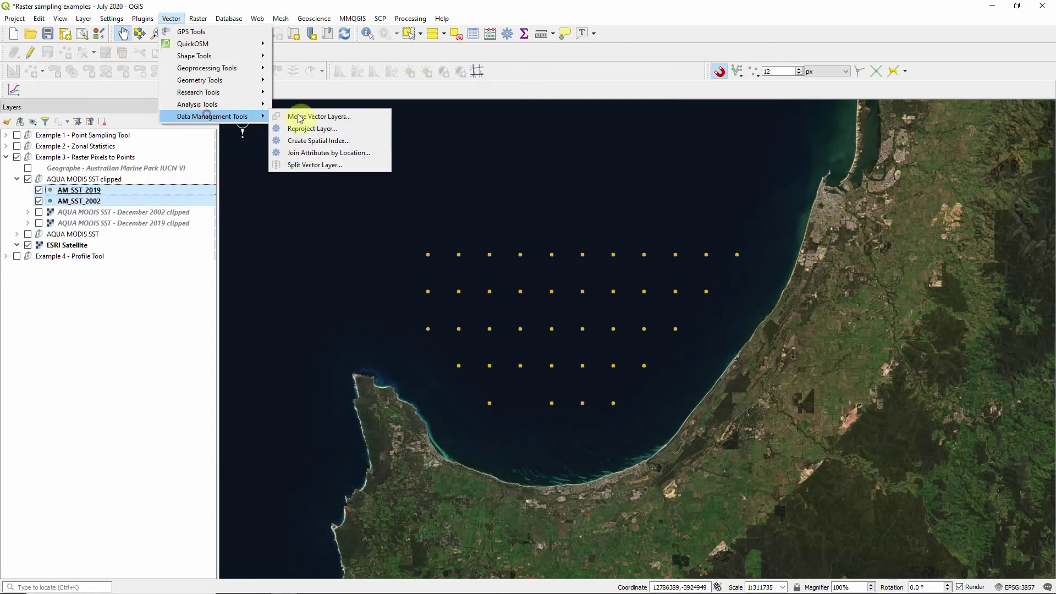
pyautogui.click(321, 114)
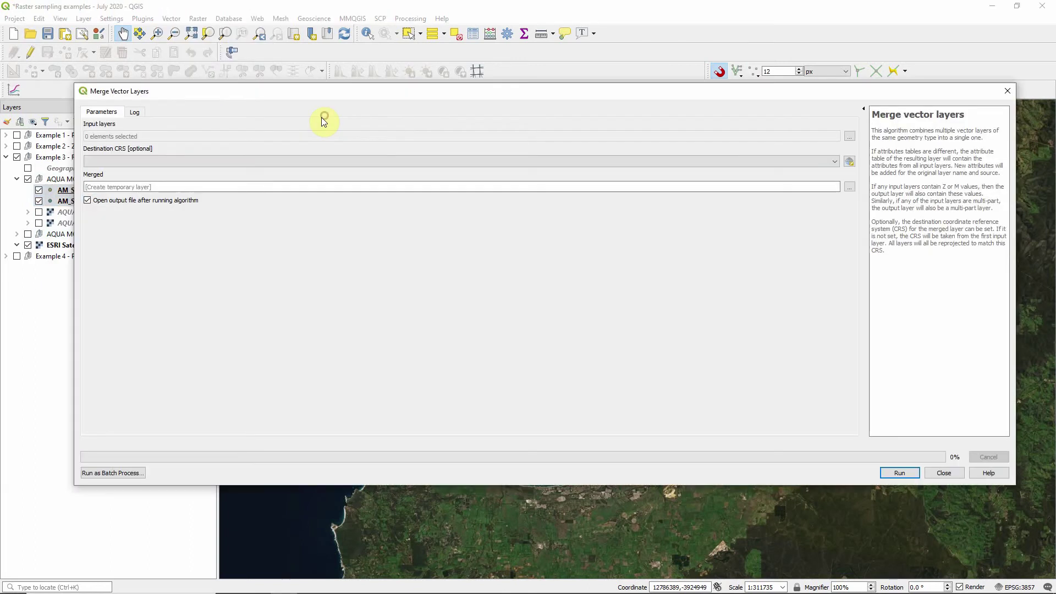
pyautogui.click(850, 136)
pyautogui.click(187, 237)
pyautogui.click(187, 246)
pyautogui.click(627, 318)
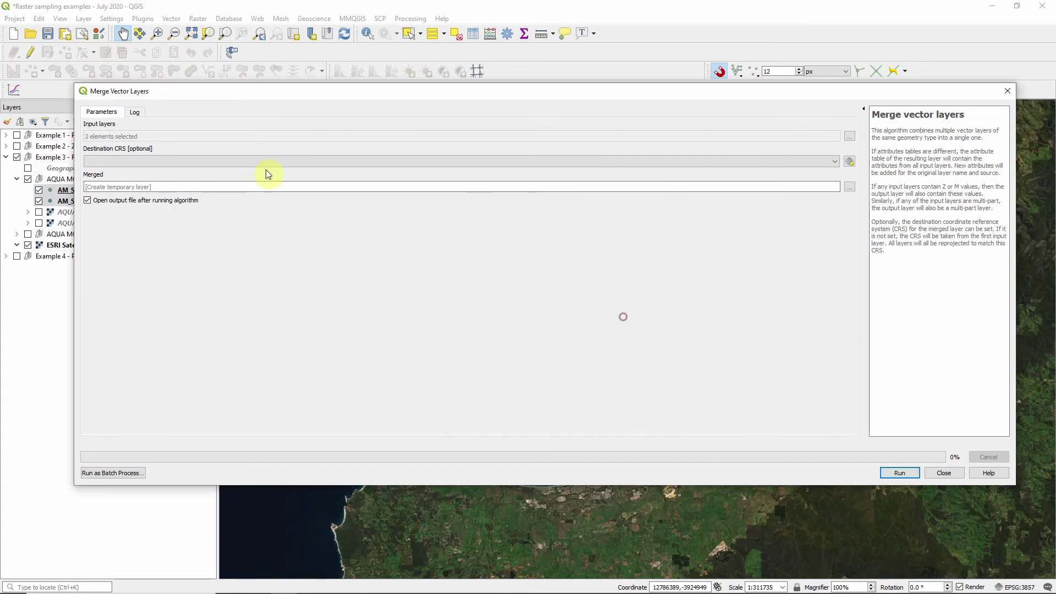
pyautogui.click(908, 475)
pyautogui.click(929, 474)
# - Rename the new Merged layer to AQUA_MODIS_SST
pyautogui.click(69, 191)
pyautogui.rightClick(74, 191)
pyautogui.click(101, 258)
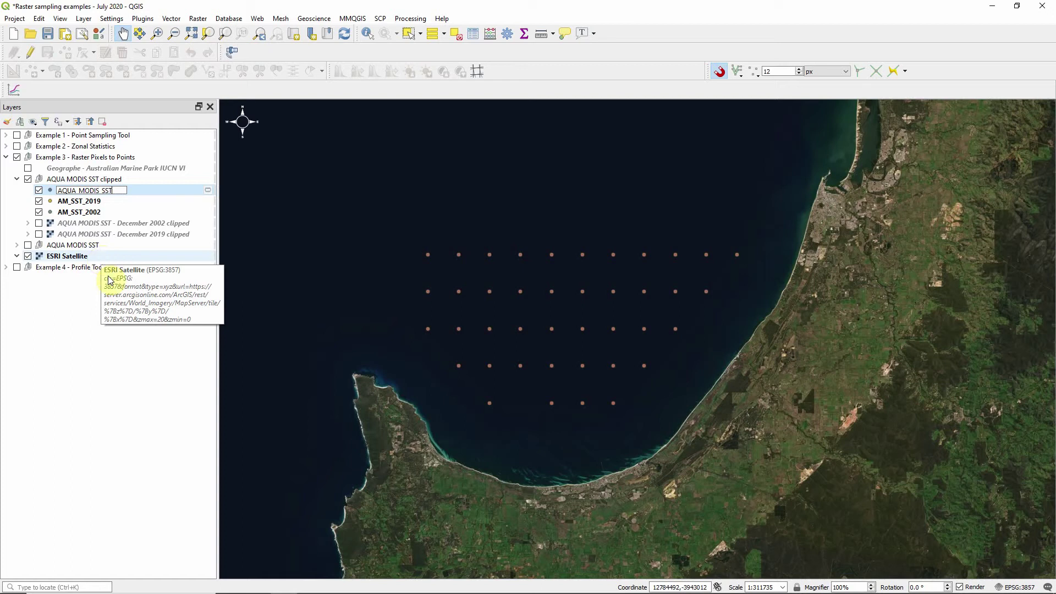
# - Commit the name AQUA_MODIS_SST and browse its 82 merged records in the attribute table
pyautogui.click(101, 358)
pyautogui.click(80, 190)
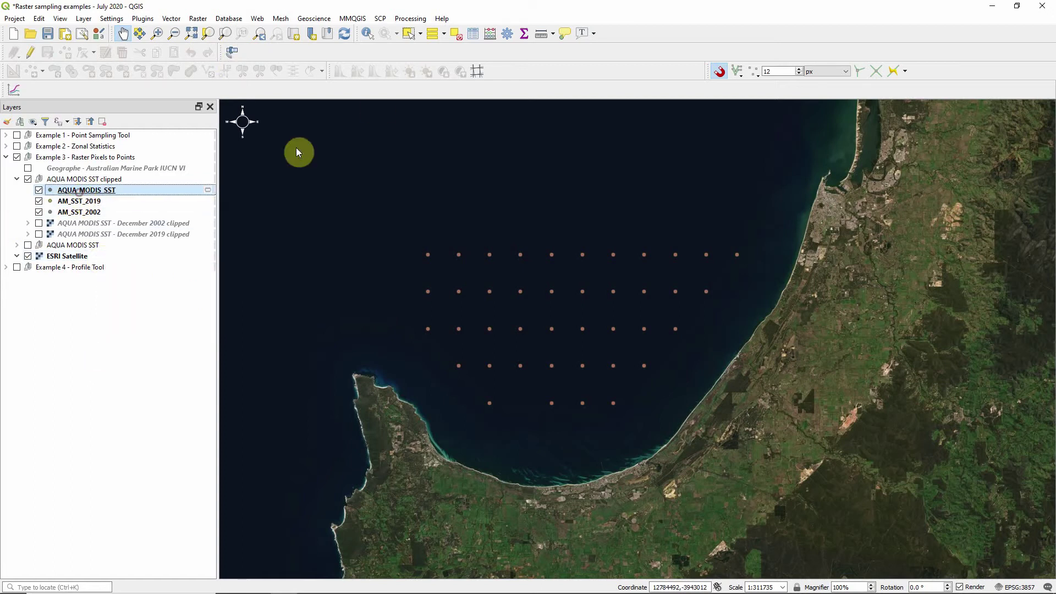
pyautogui.click(472, 35)
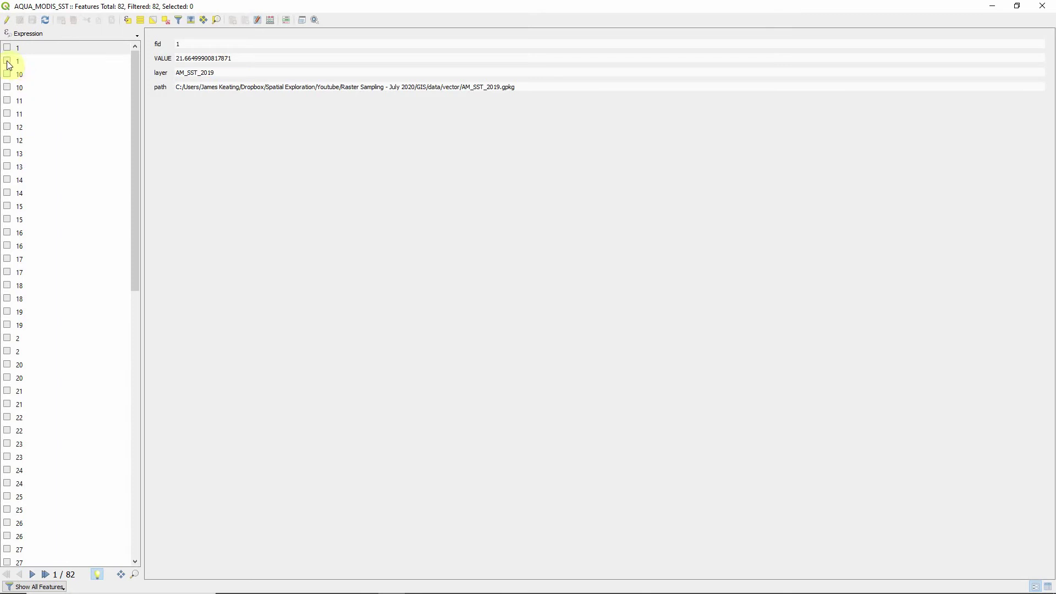
pyautogui.moveTo(20, 62); pyautogui.dragTo(30, 157)
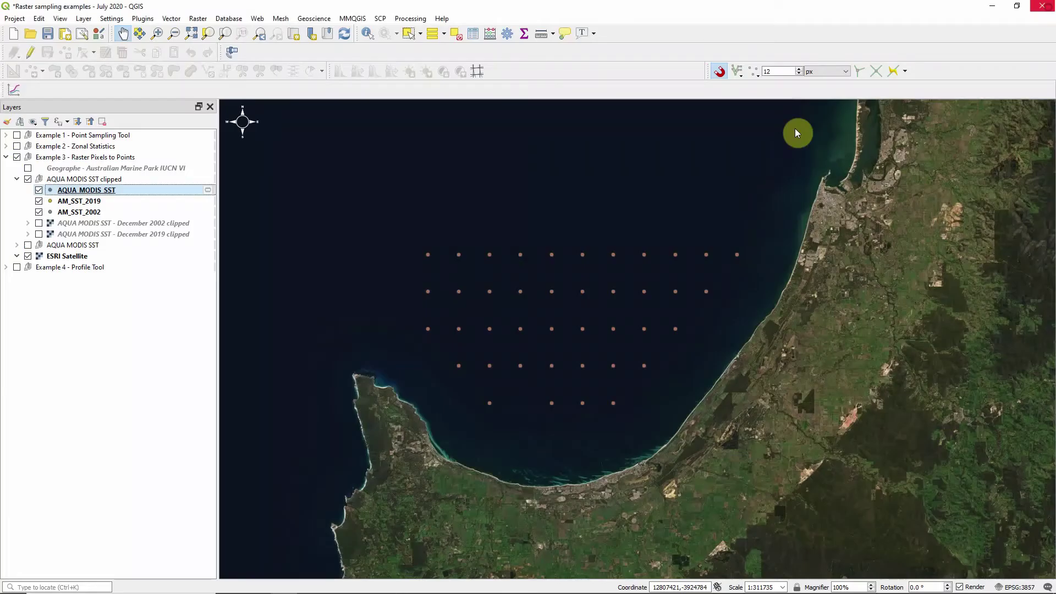
# - Configure a DataPlotly Box Plot of AQUA_MODIS_SST, grouping field layer, Y field VALUE
pyautogui.click(14, 93)
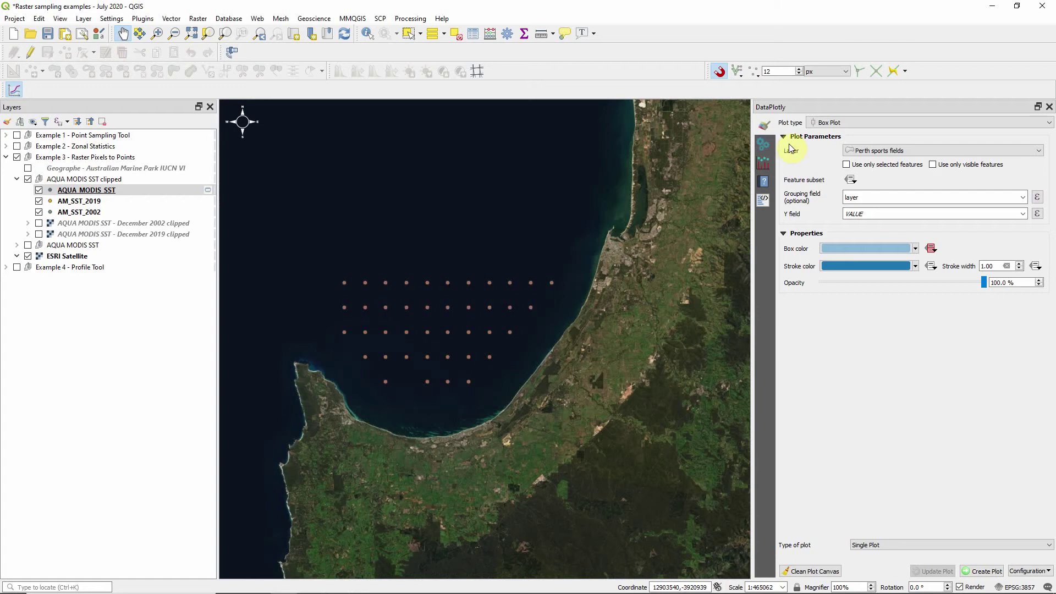
pyautogui.click(882, 150)
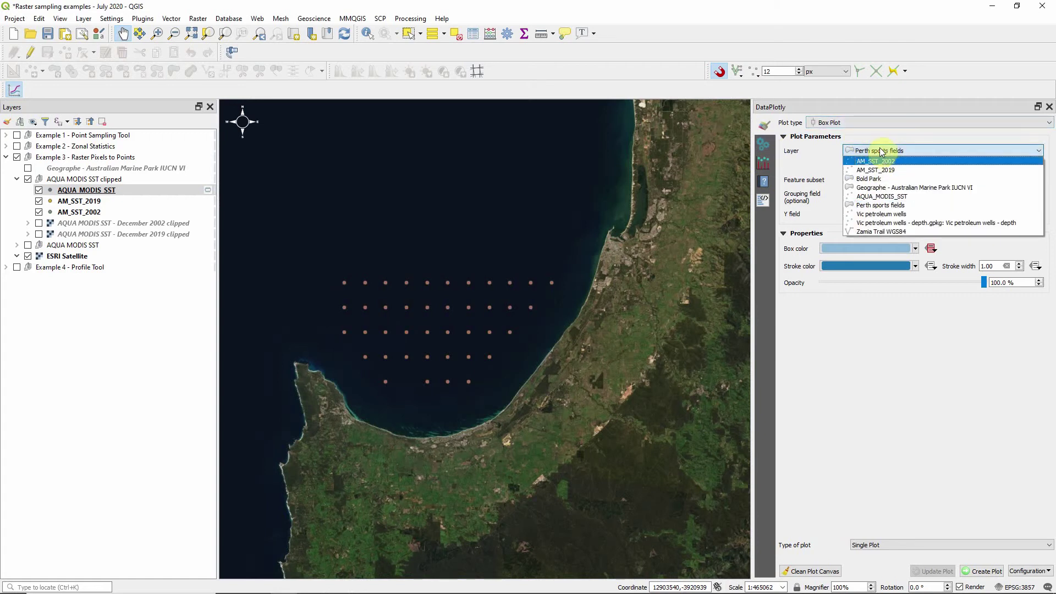
pyautogui.click(882, 197)
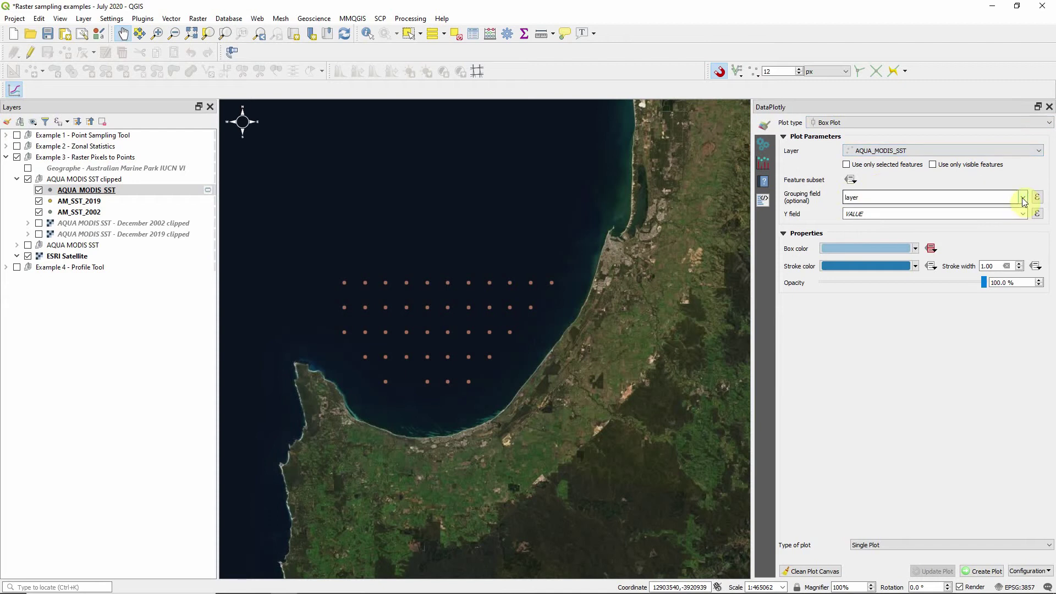
pyautogui.click(857, 122)
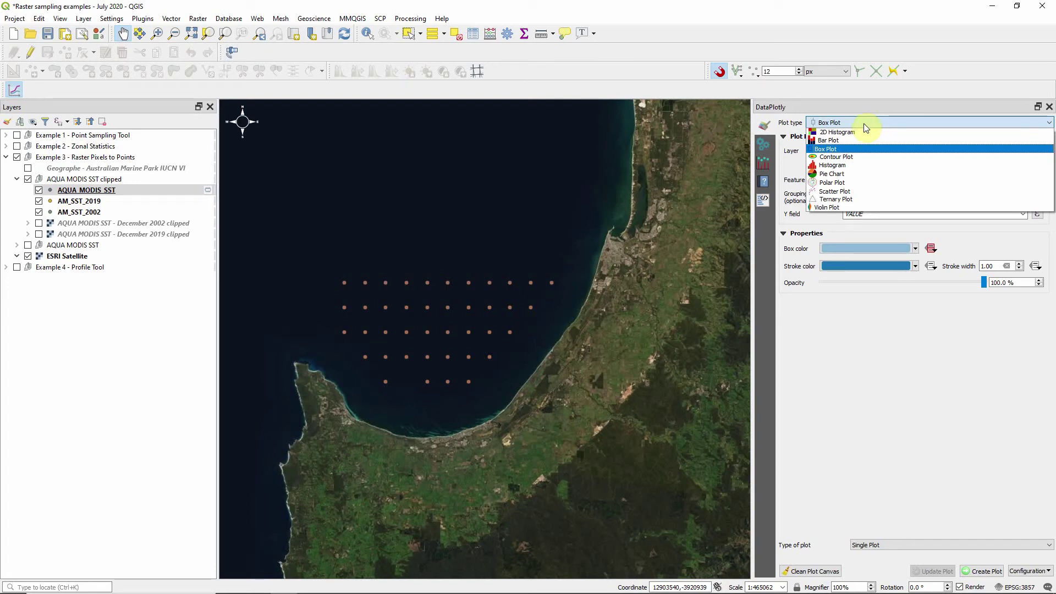
pyautogui.click(864, 124)
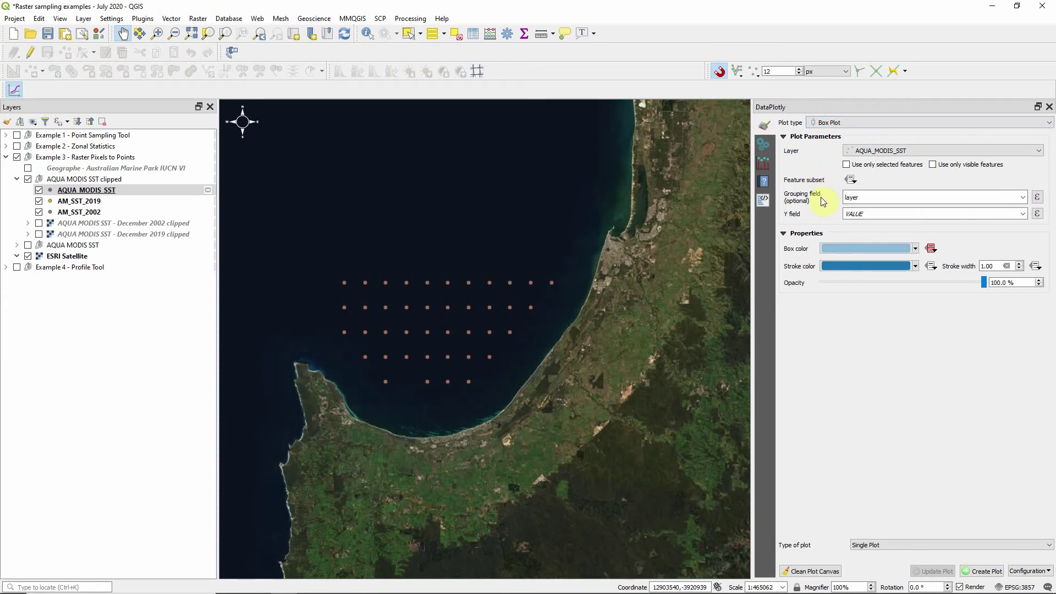
pyautogui.click(1023, 198)
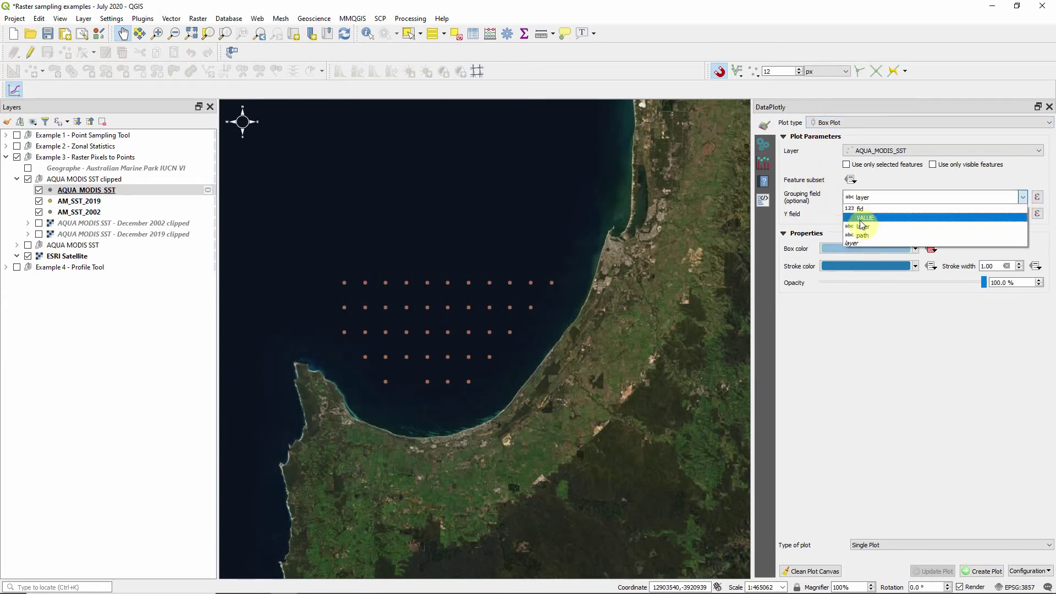
pyautogui.click(885, 228)
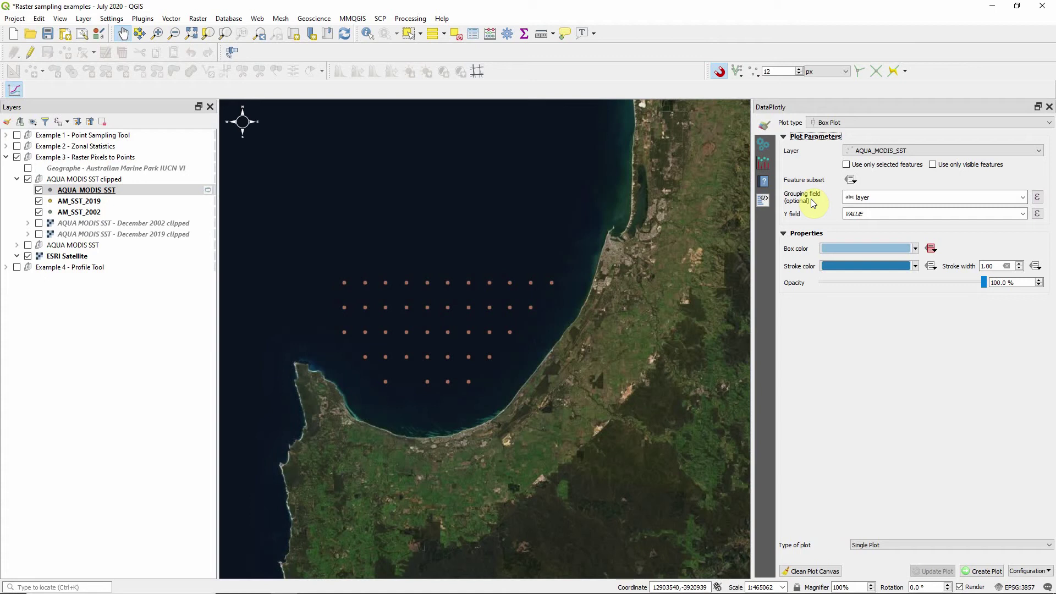
pyautogui.click(1025, 218)
pyautogui.click(1017, 215)
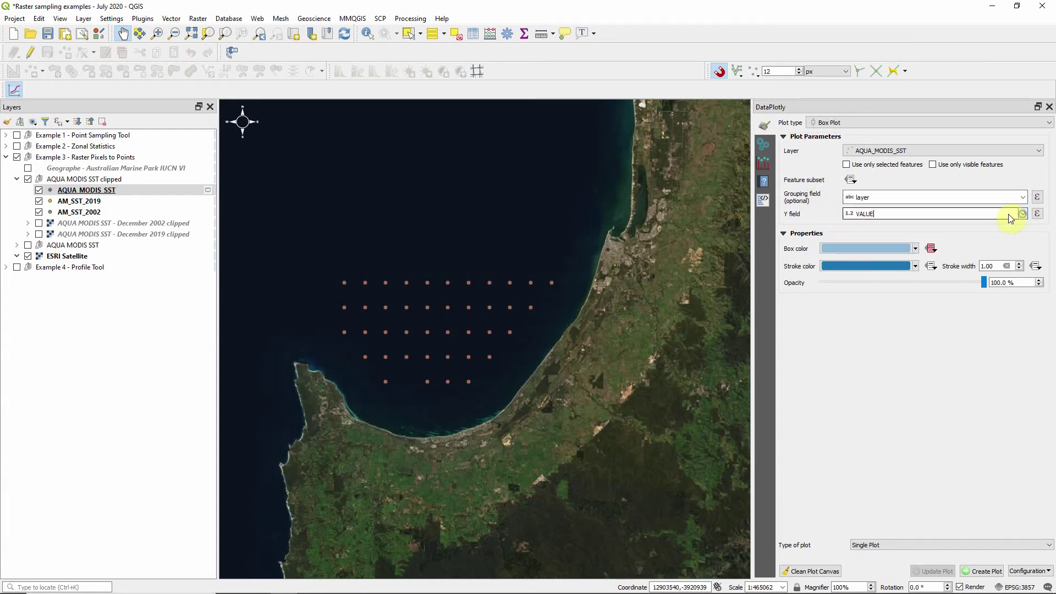
# - Set the box plot legend title to 'SST Geographe Marine Park'
pyautogui.click(764, 146)
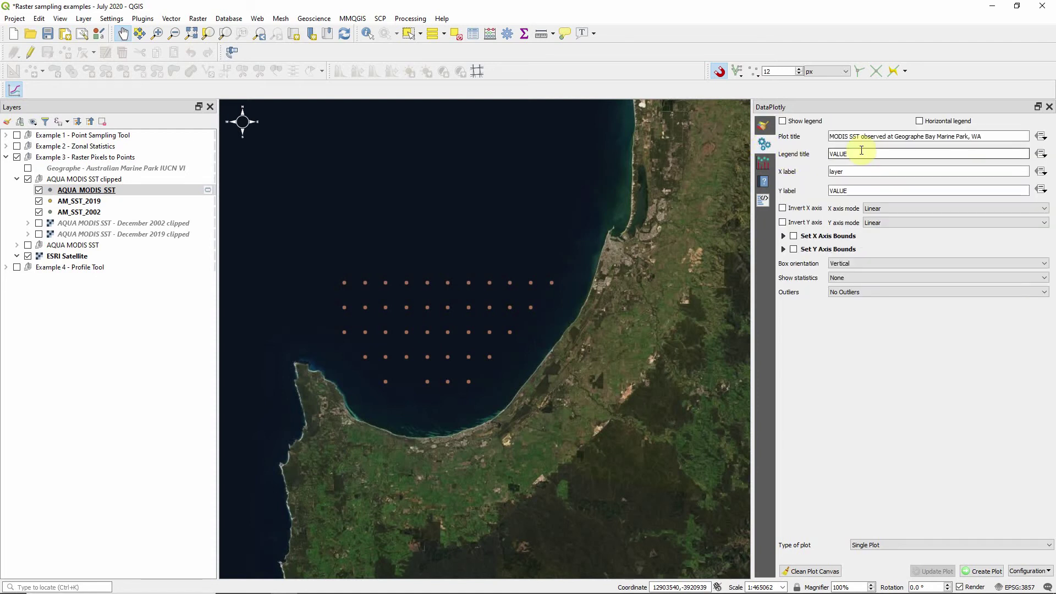
pyautogui.moveTo(861, 150); pyautogui.dragTo(831, 149)
pyautogui.write('SST Geographer')
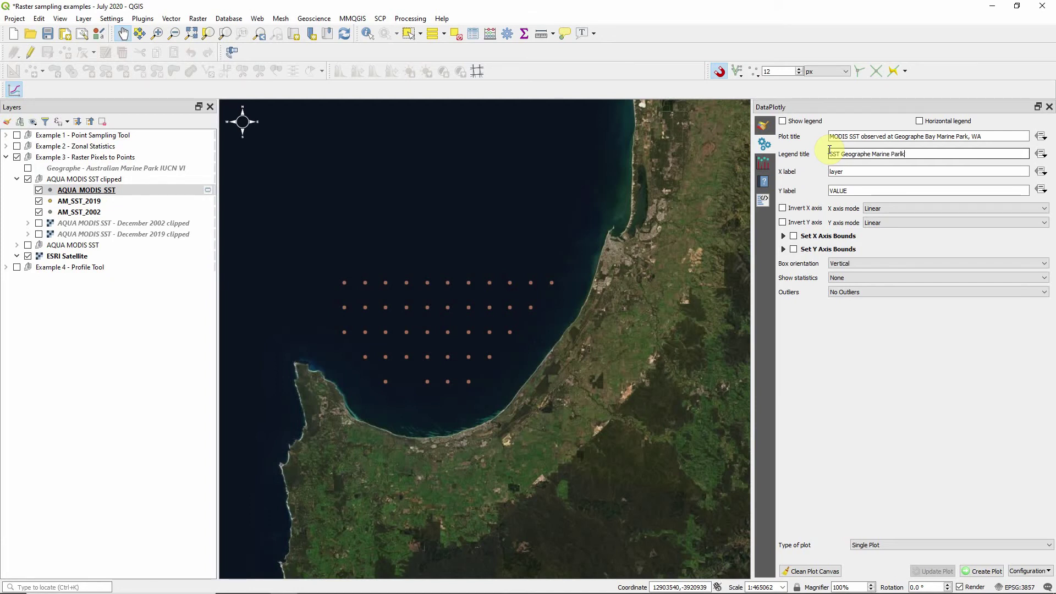
pyautogui.press('Delete')
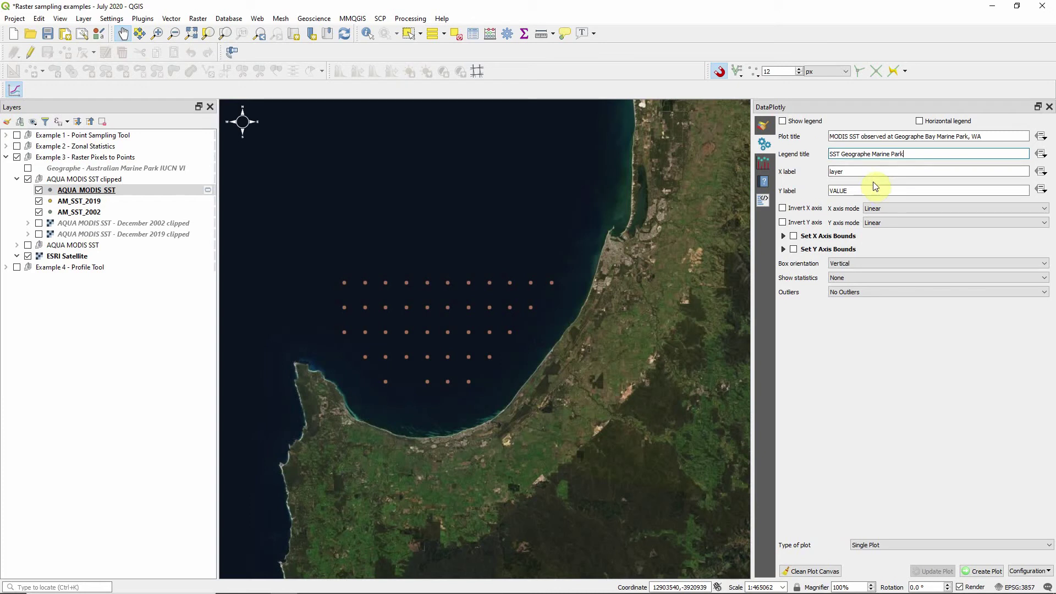
# - Label the X axis 'Year (December)' and the Y axis 'SST (degrees C)'
pyautogui.doubleClick(833, 172)
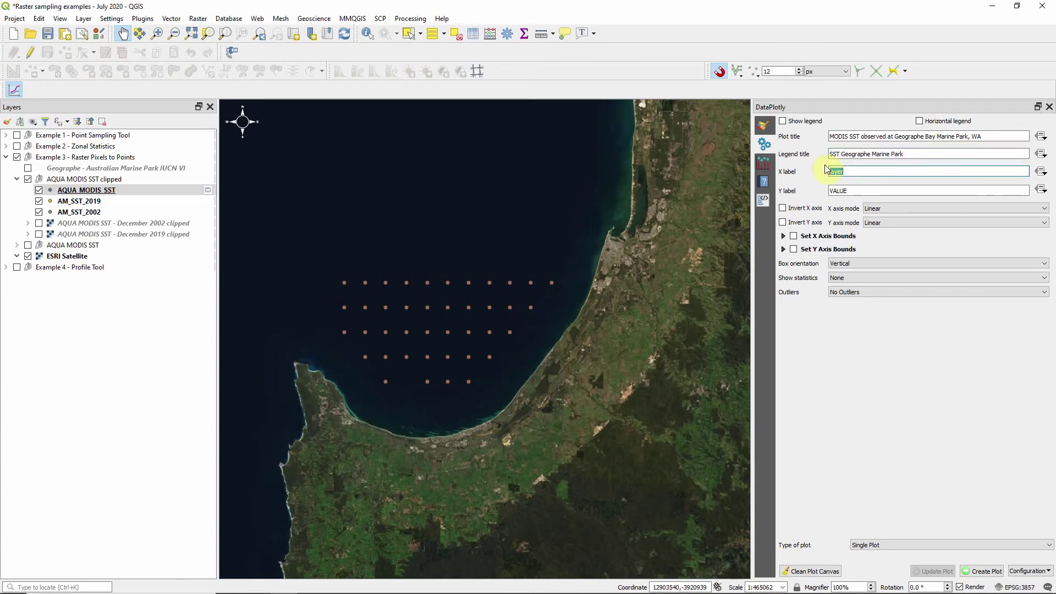
pyautogui.write('Y')
pyautogui.press('BackSpace')
pyautogui.press('BackSpace')
pyautogui.doubleClick(841, 190)
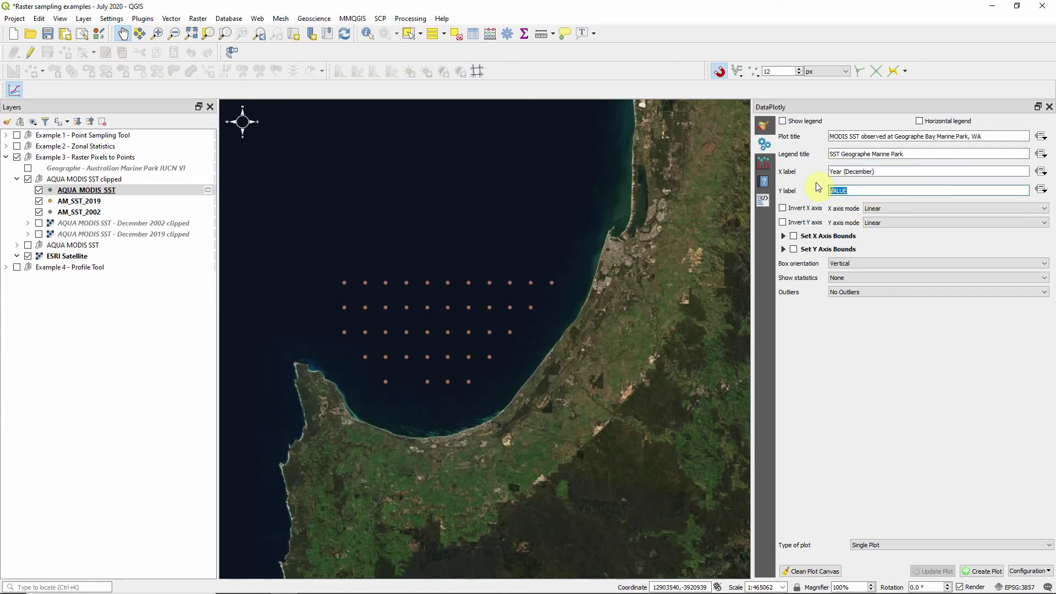
pyautogui.write('SST (degrees C).')
pyautogui.press('BackSpace')
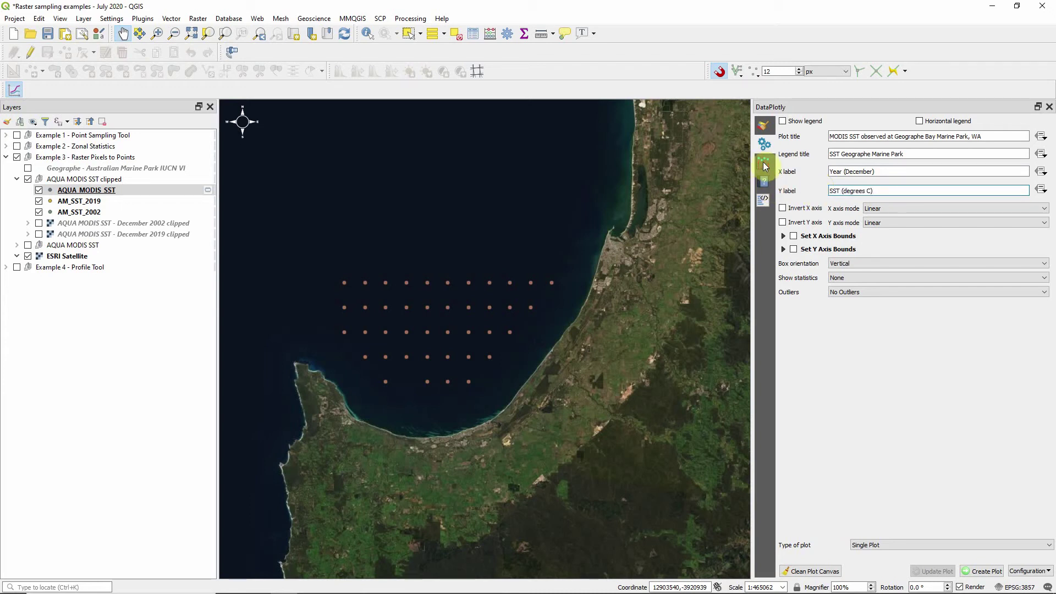
# - Create the SST box plot grouped by year
pyautogui.click(981, 572)
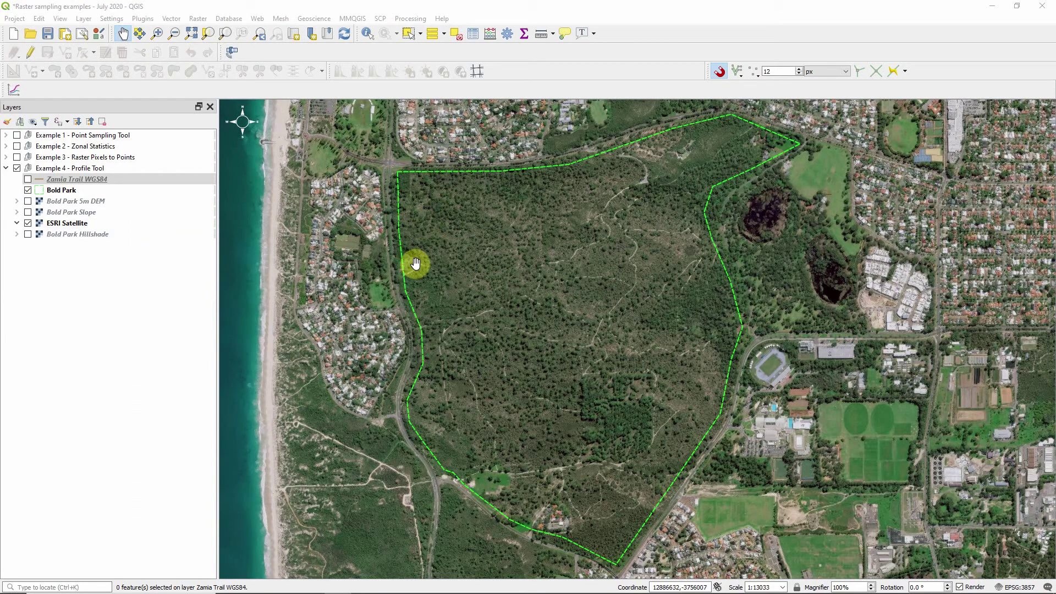
# - Show Zamia Trail WGS84, briefly preview the 5m DEM and Slope rasters, then hide both
pyautogui.click(27, 179)
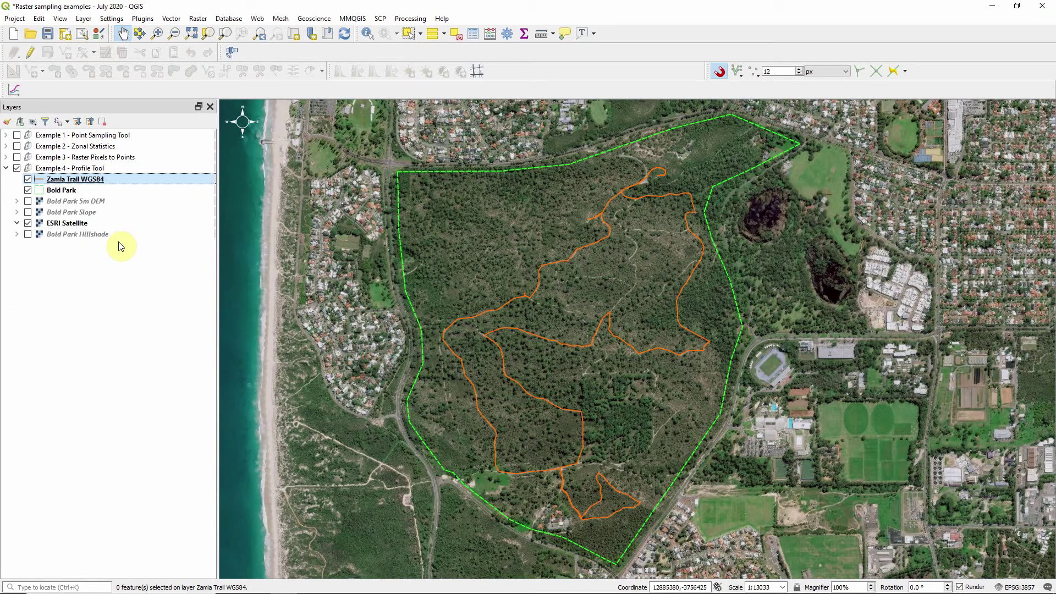
pyautogui.click(28, 201)
pyautogui.click(82, 202)
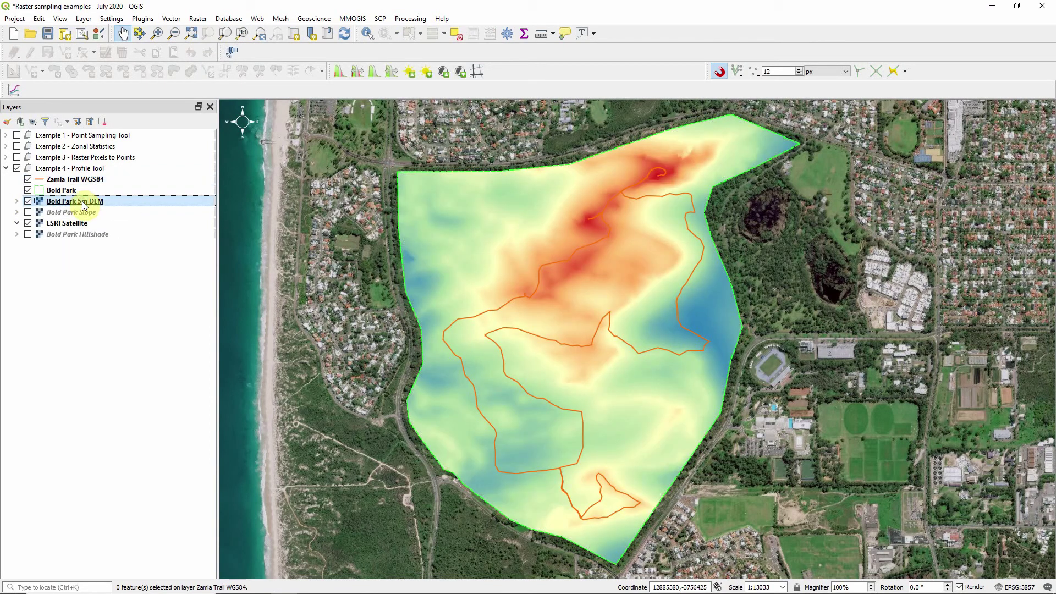
pyautogui.click(28, 201)
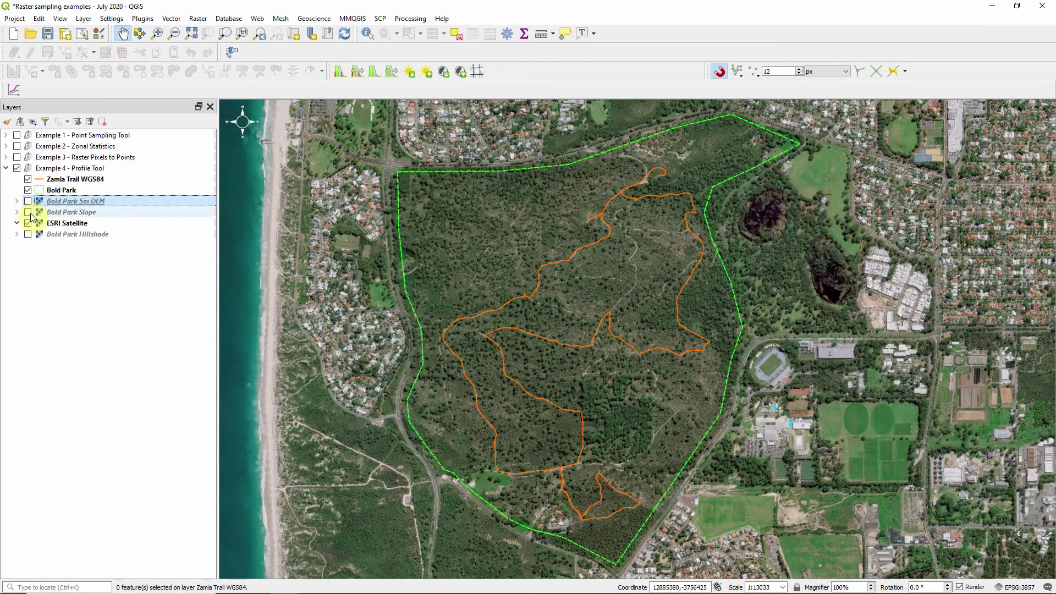
pyautogui.click(28, 212)
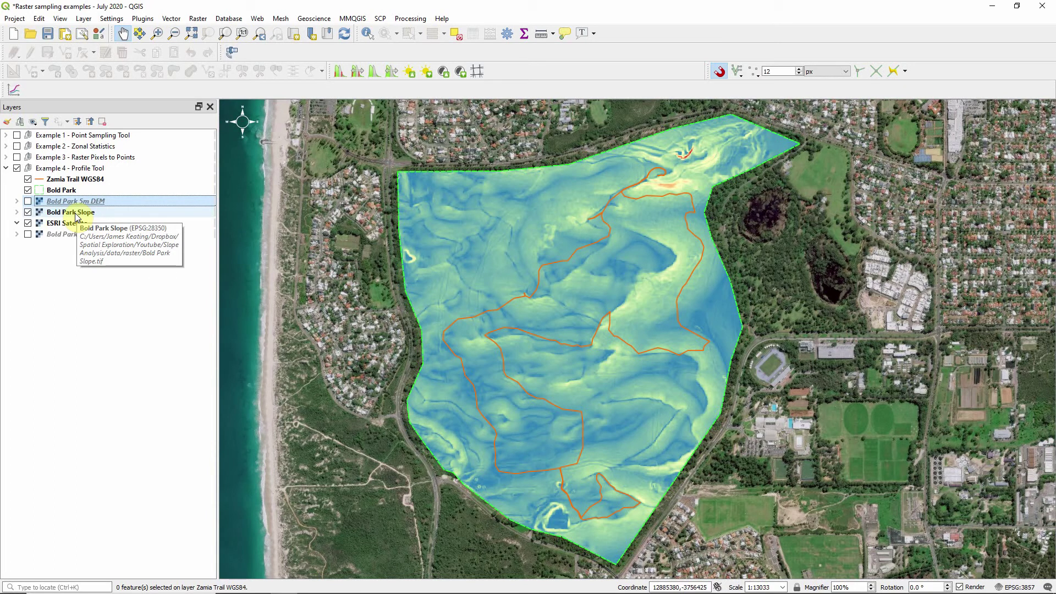
pyautogui.click(27, 212)
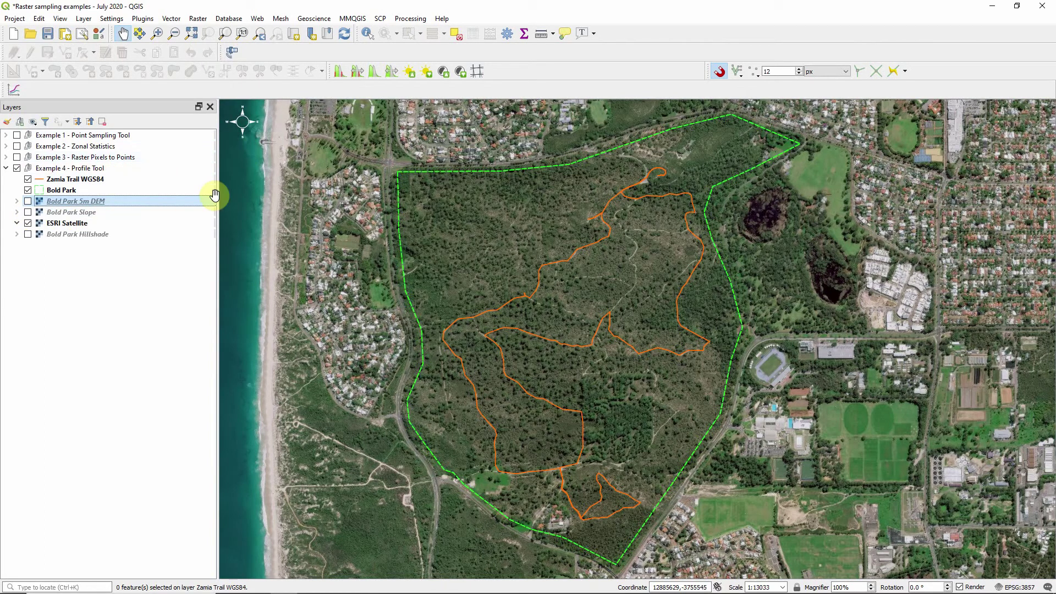
# - Enable the Profile tool plugin in the plugin manager
pyautogui.click(142, 18)
pyautogui.click(157, 32)
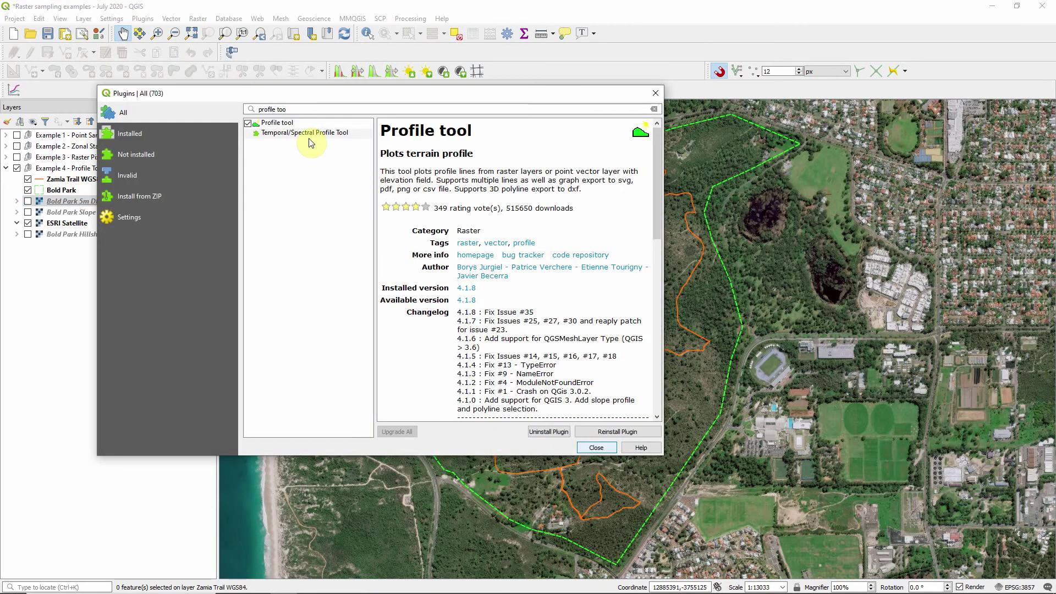
pyautogui.click(296, 110)
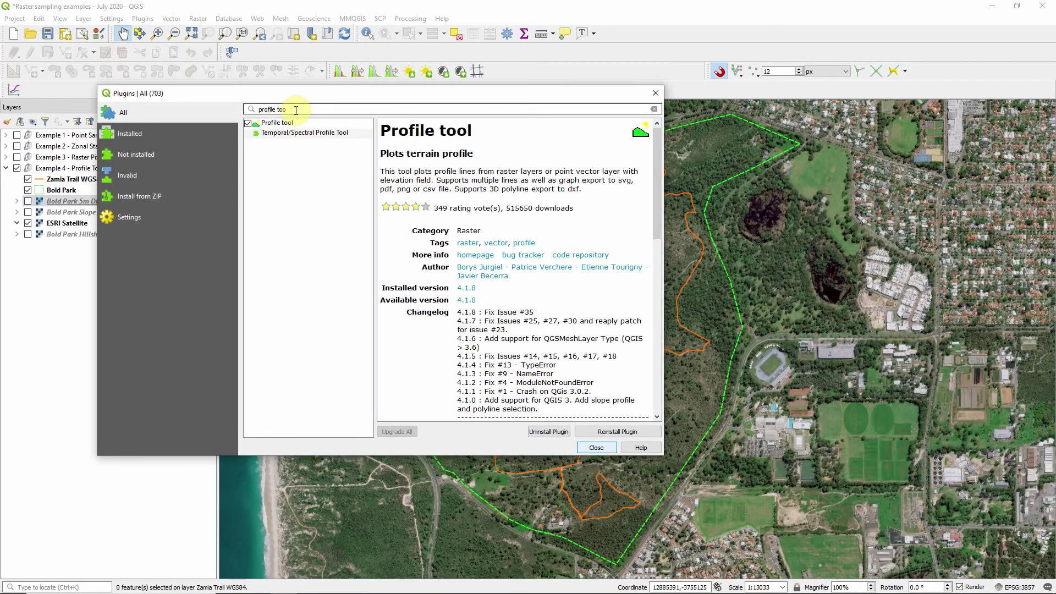
pyautogui.click(591, 450)
# - Open the Terrain profile panel and add Bold Park 5m DEM as its source layer
pyautogui.click(139, 18)
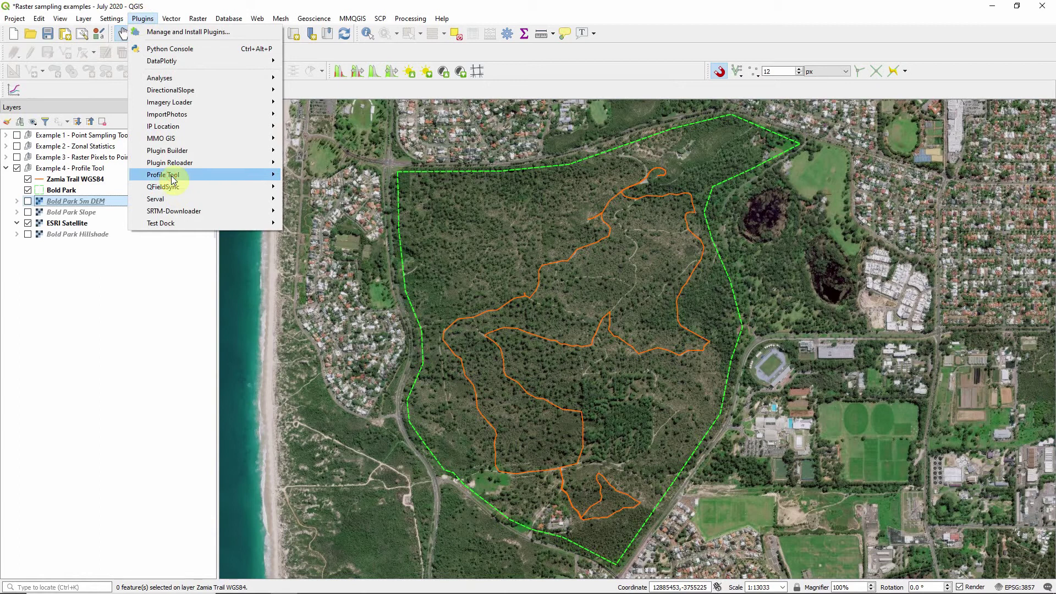
pyautogui.moveTo(277, 174)
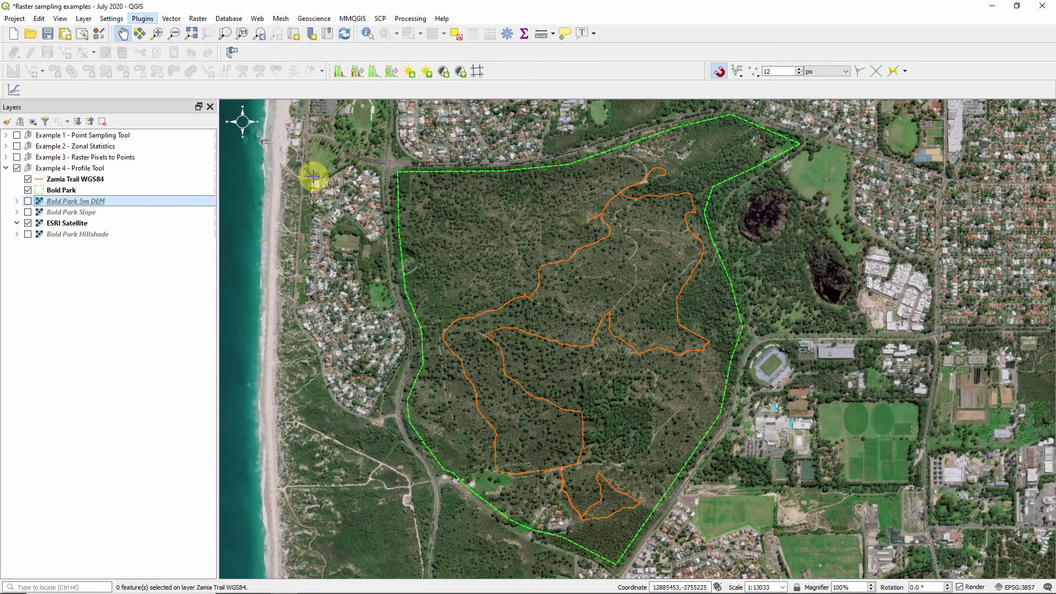
pyautogui.click(318, 175)
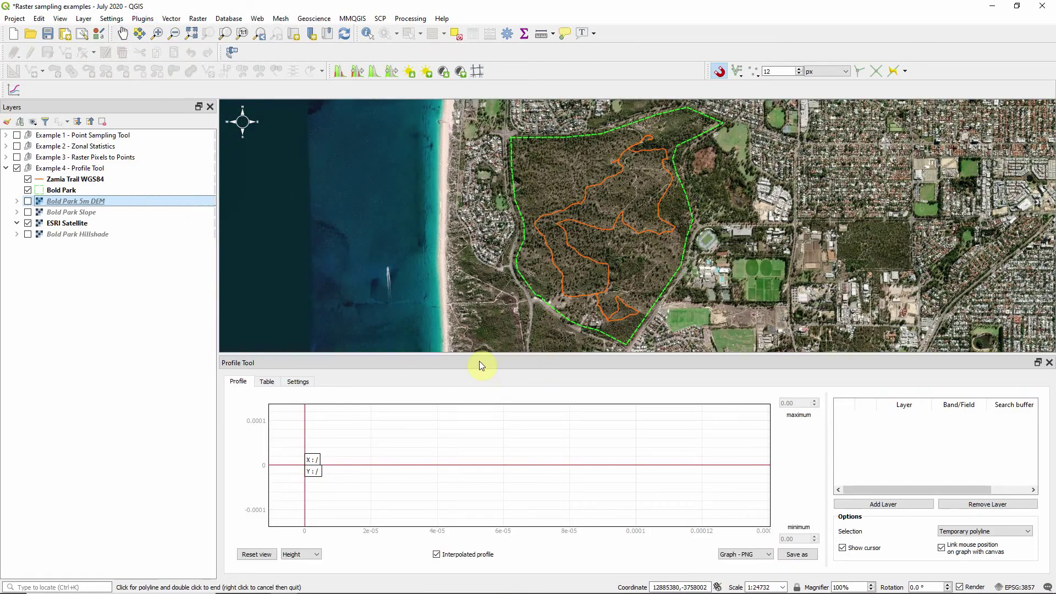
pyautogui.click(54, 211)
pyautogui.click(55, 200)
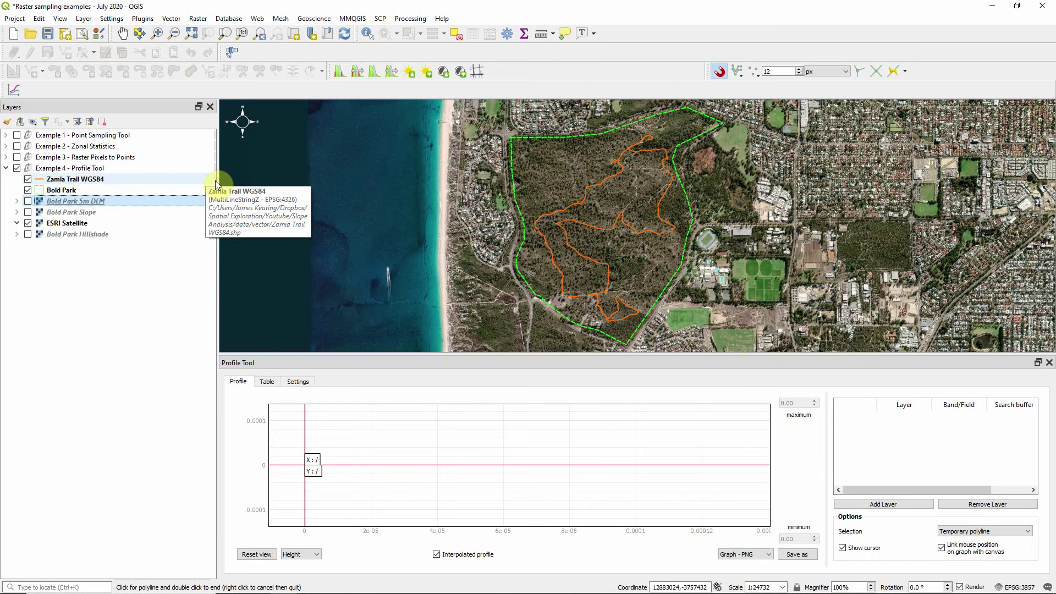
pyautogui.moveTo(218, 181); pyautogui.dragTo(178, 179)
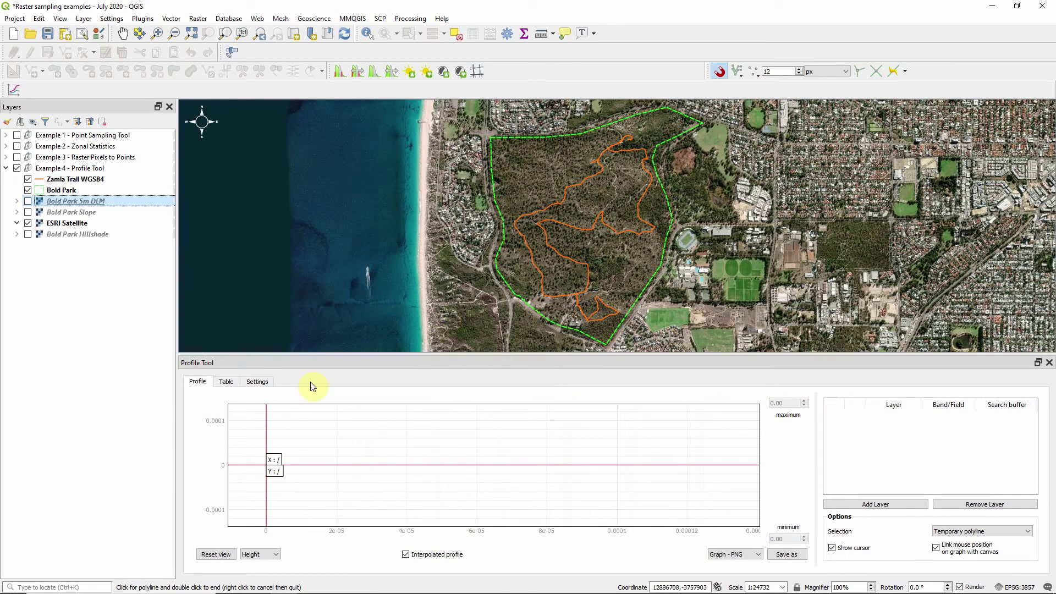
pyautogui.click(28, 202)
pyautogui.click(28, 202)
pyautogui.click(874, 503)
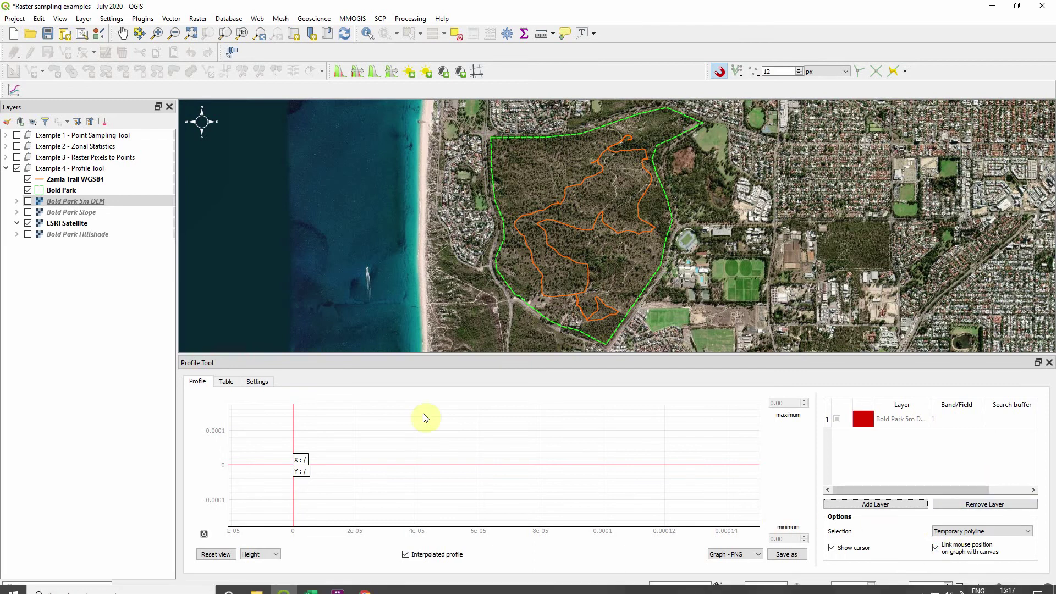
# - Profile the Zamia Trail WGS84 layer using the Selected layer option
pyautogui.click(62, 182)
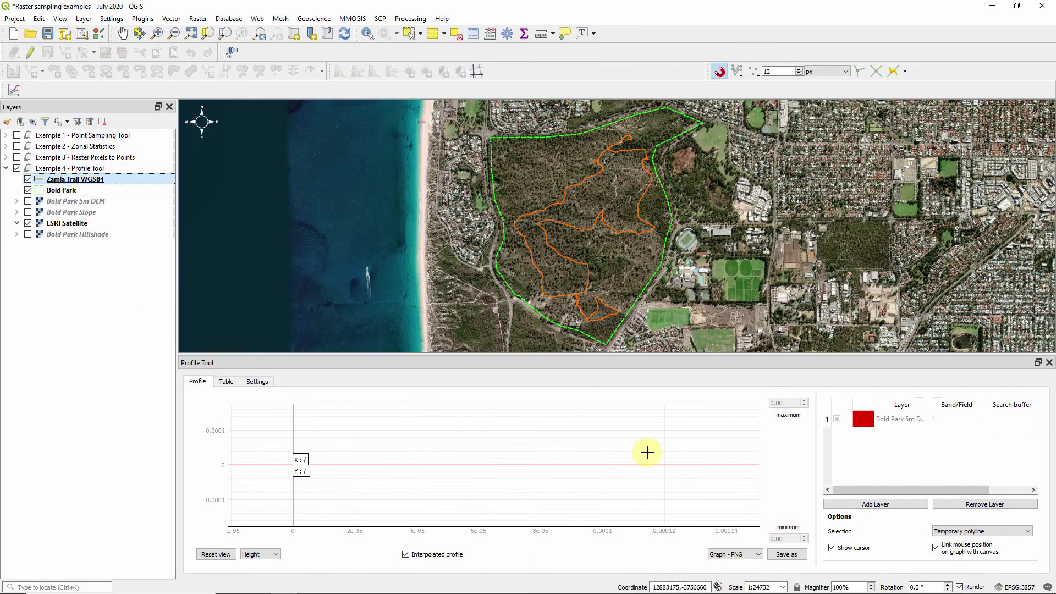
pyautogui.click(952, 532)
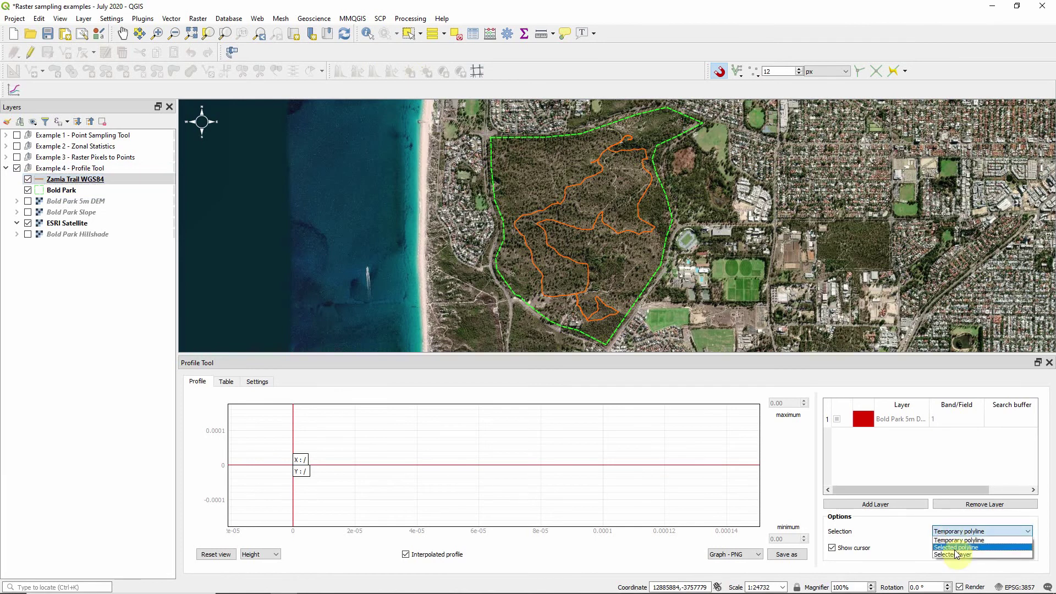
pyautogui.click(958, 555)
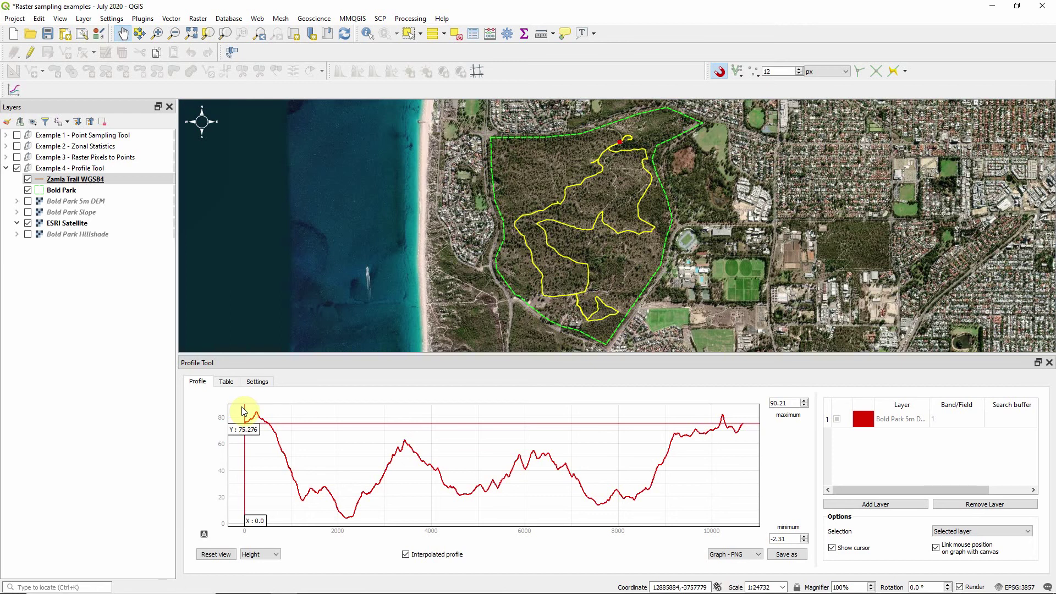
# - Switch the Profile Tool to its Table view of distance and elevation values
pyautogui.click(226, 383)
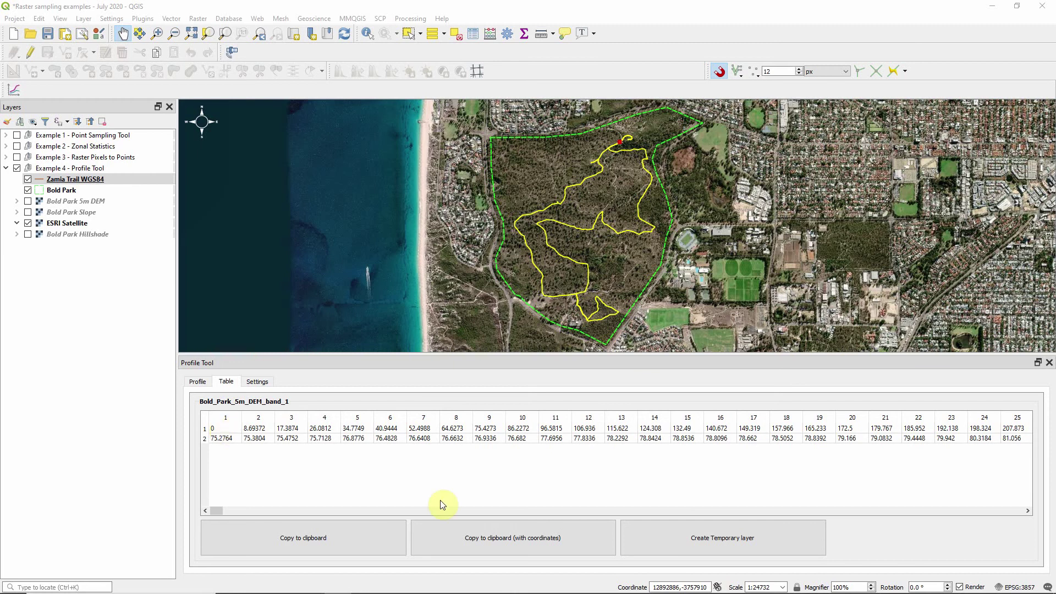
# - Scroll through the profile table and copy it to the clipboard with coordinates
pyautogui.moveTo(218, 511); pyautogui.dragTo(1028, 509)
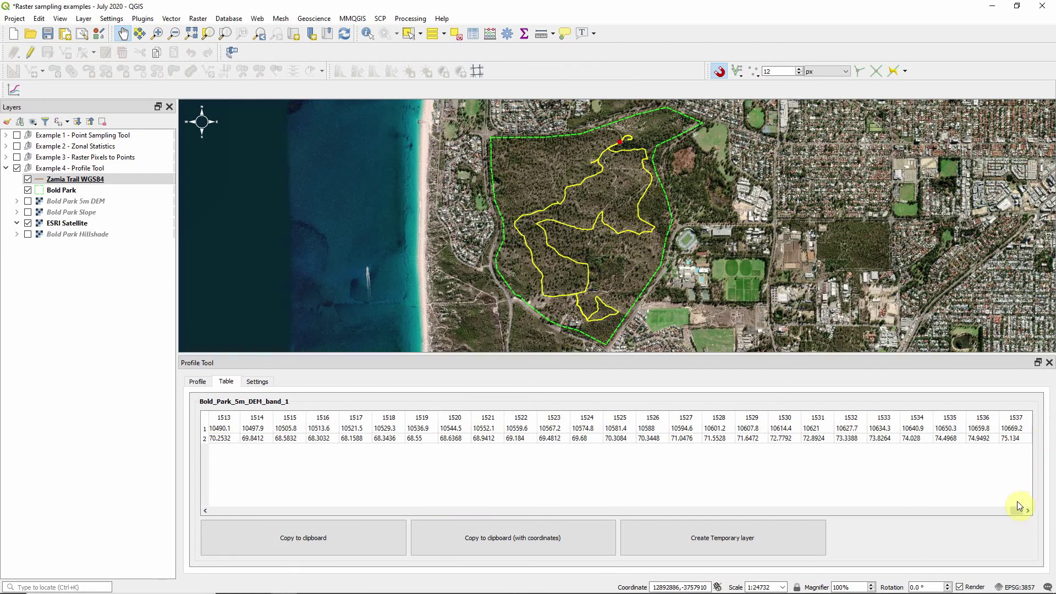
pyautogui.moveTo(1015, 510); pyautogui.dragTo(186, 512)
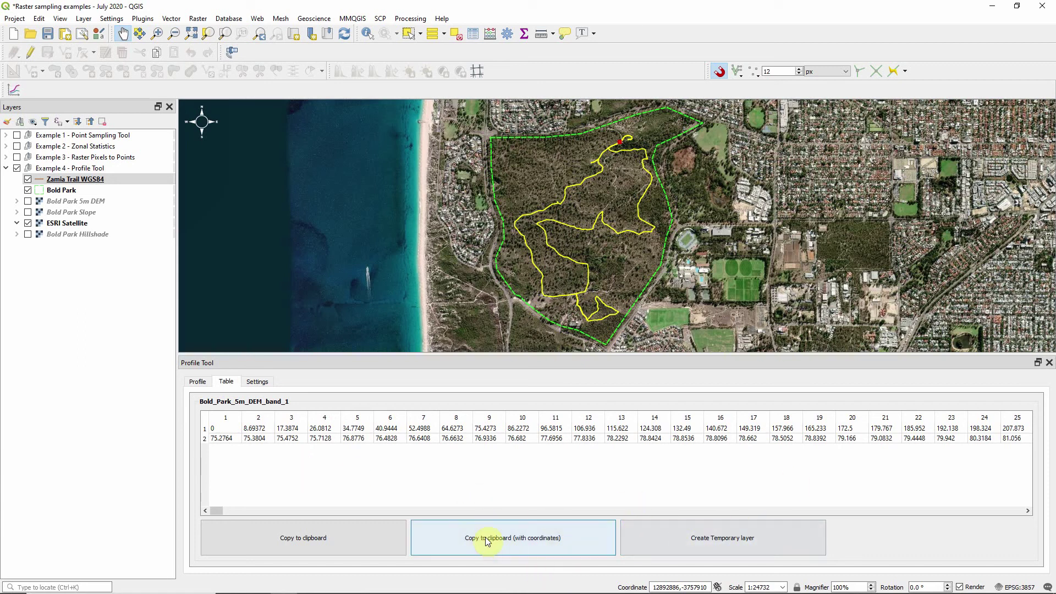
pyautogui.click(497, 547)
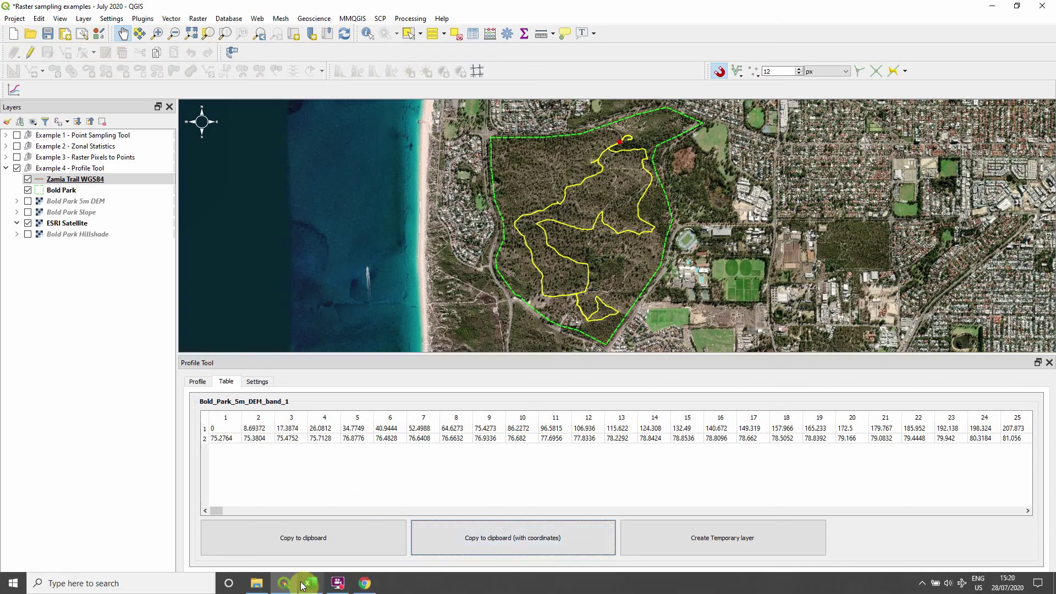
# - Paste the profile data into Excel Book2 at A2 and select columns A through D
pyautogui.click(317, 588)
pyautogui.click(27, 146)
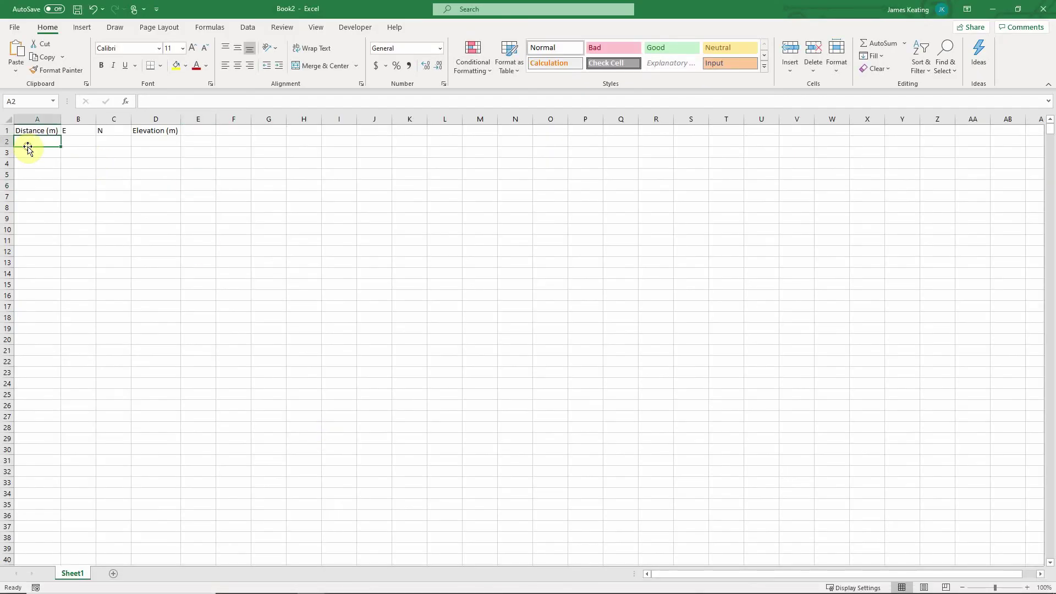
pyautogui.hotkey('ctrl', 'v')
pyautogui.click(66, 172)
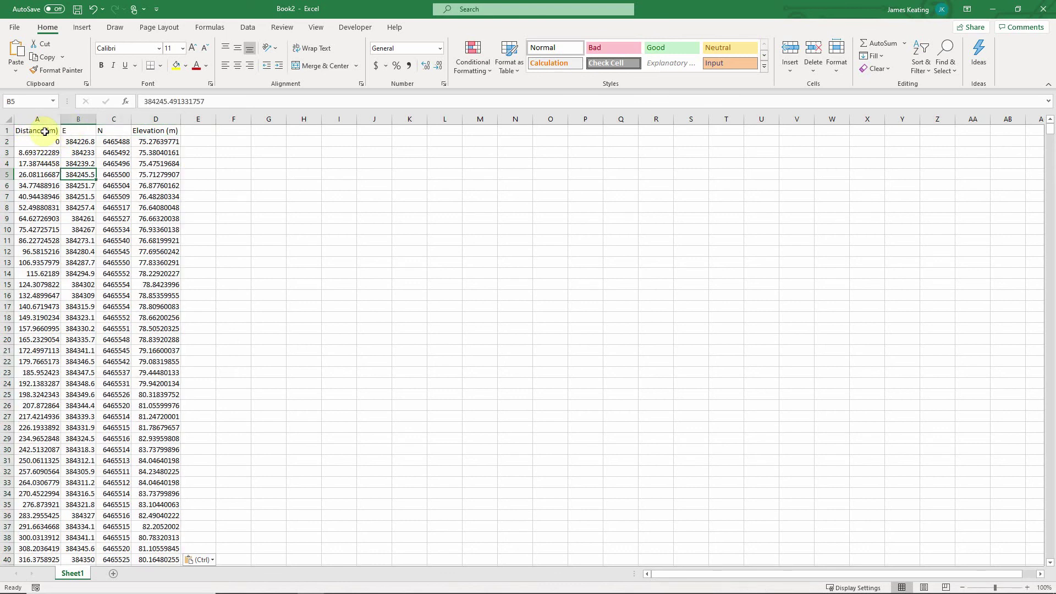
pyautogui.click(38, 119)
pyautogui.click(78, 119)
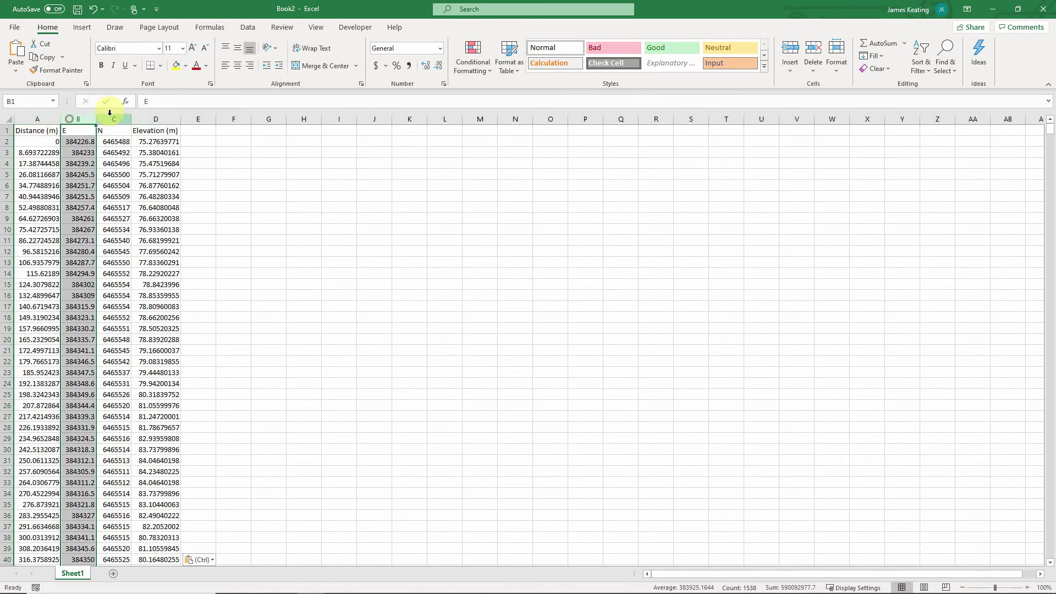
pyautogui.click(109, 117)
pyautogui.click(147, 117)
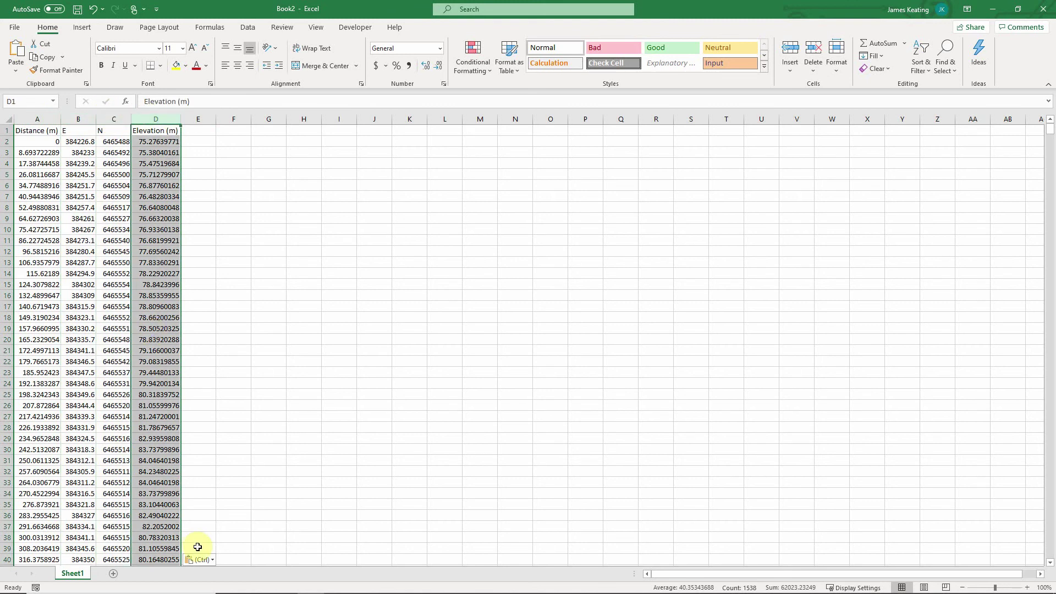
# - Swap the profile source from Bold Park 5m DEM to Bold Park Slope for Zamia Trail
pyautogui.click(284, 589)
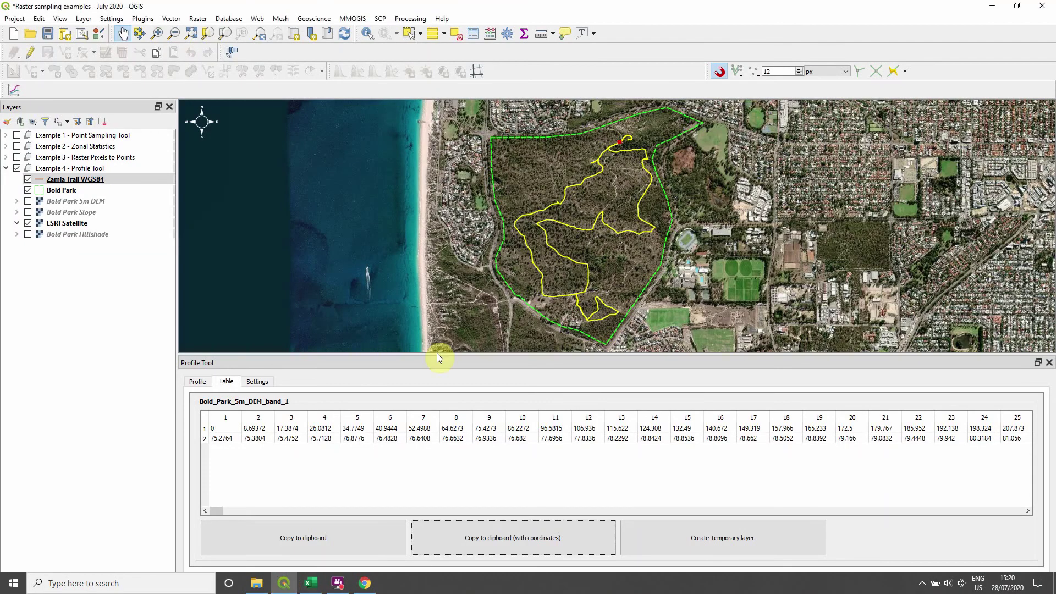
pyautogui.click(197, 381)
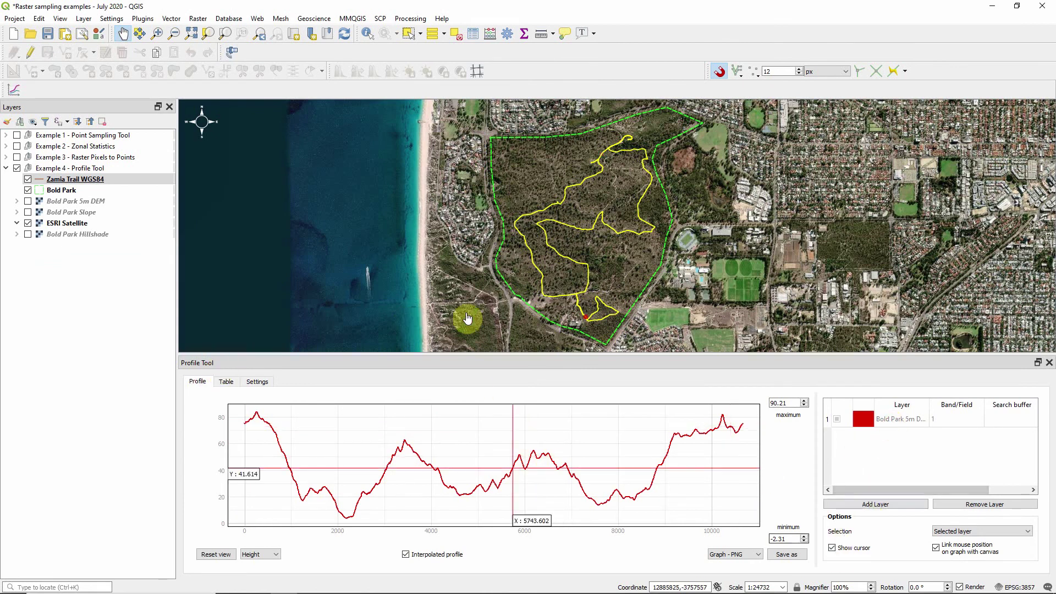
pyautogui.click(960, 504)
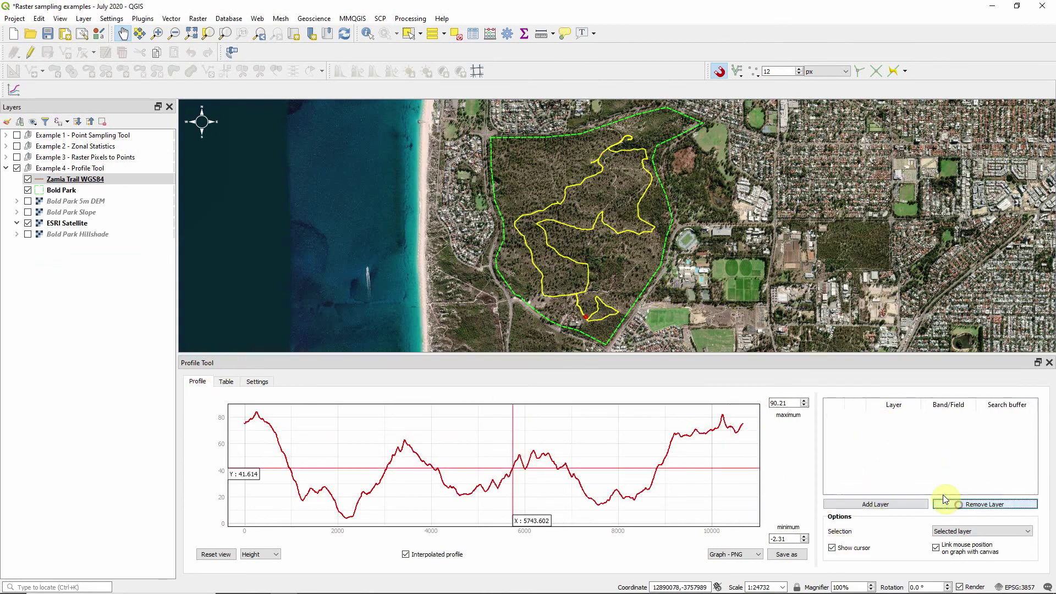
pyautogui.click(215, 554)
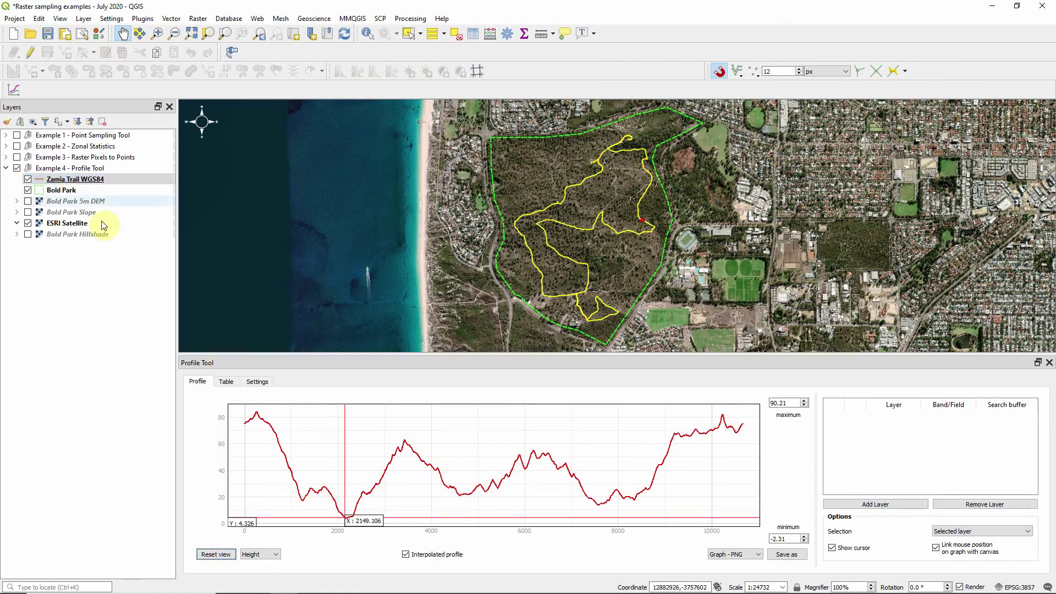
pyautogui.click(37, 214)
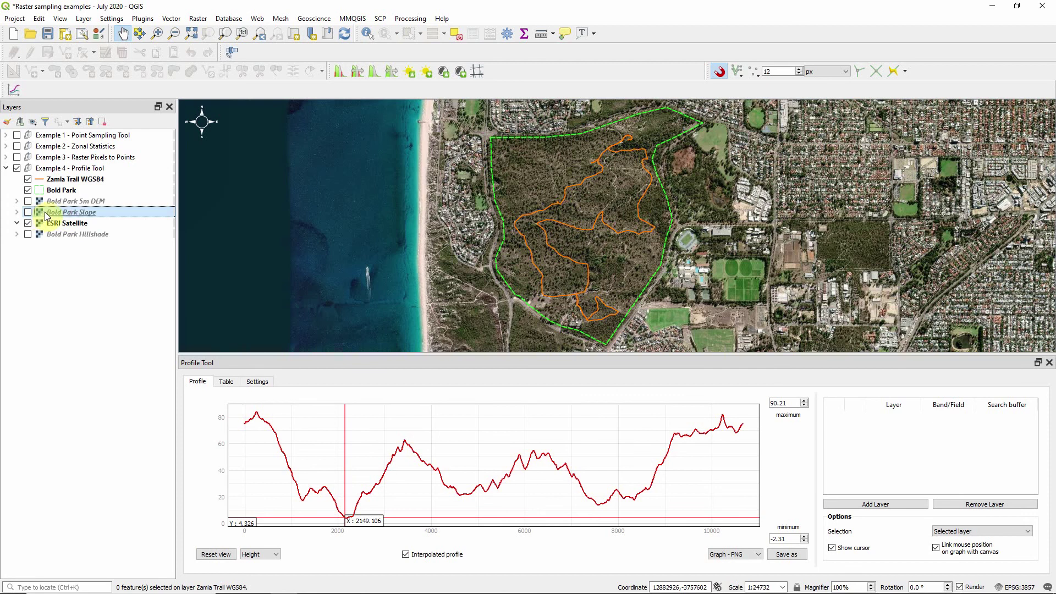
pyautogui.click(858, 504)
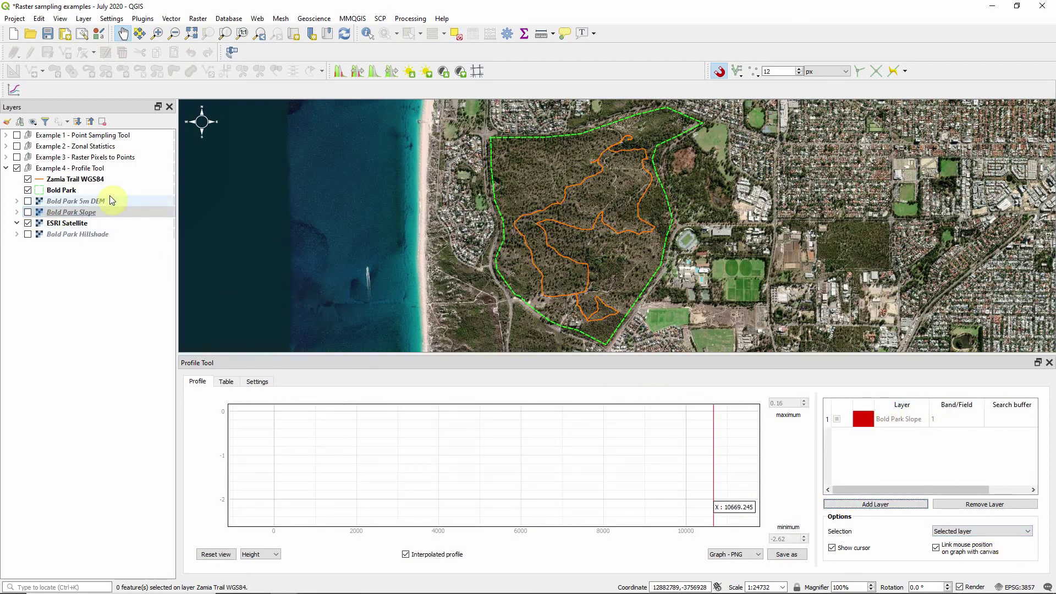
pyautogui.click(91, 180)
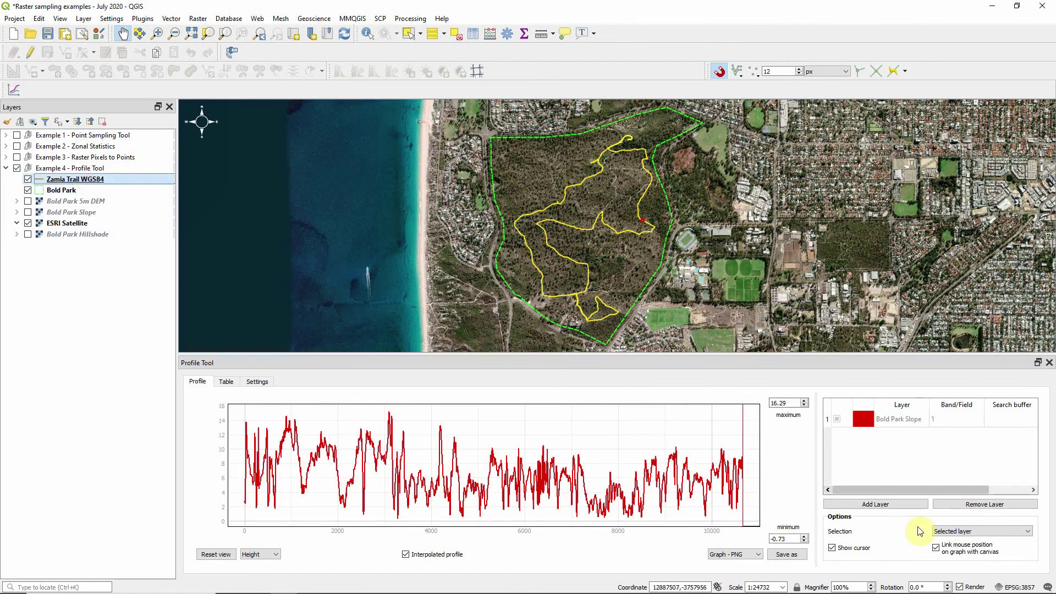